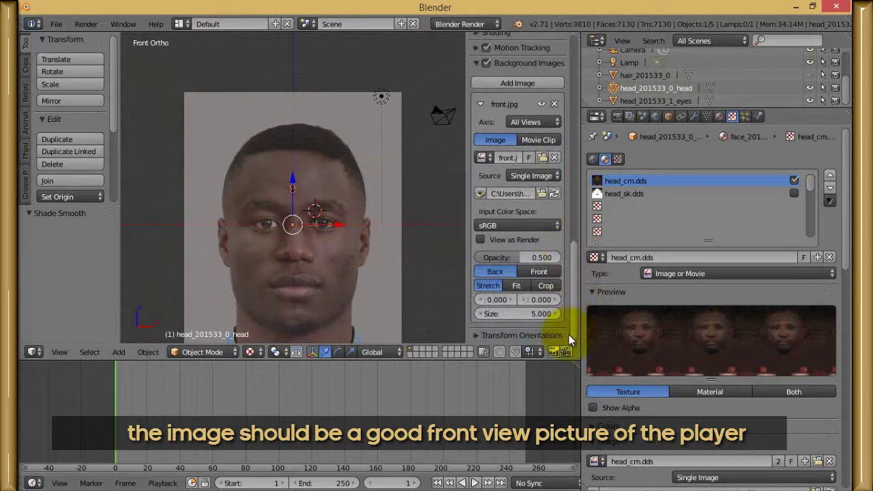
Step: Set the background image's size to 0.1 and display it in front of the model
scroll(308, 226, "up", 7)
scroll(321, 234, "up", 3)
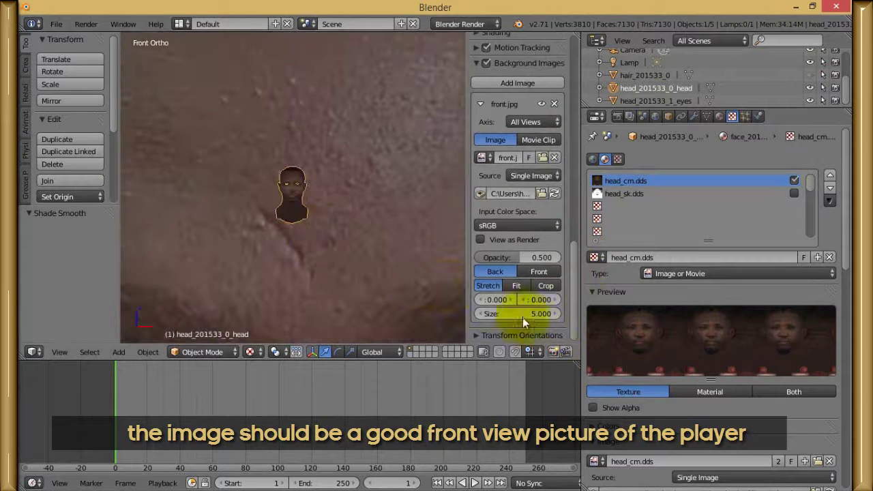
left_click(524, 314)
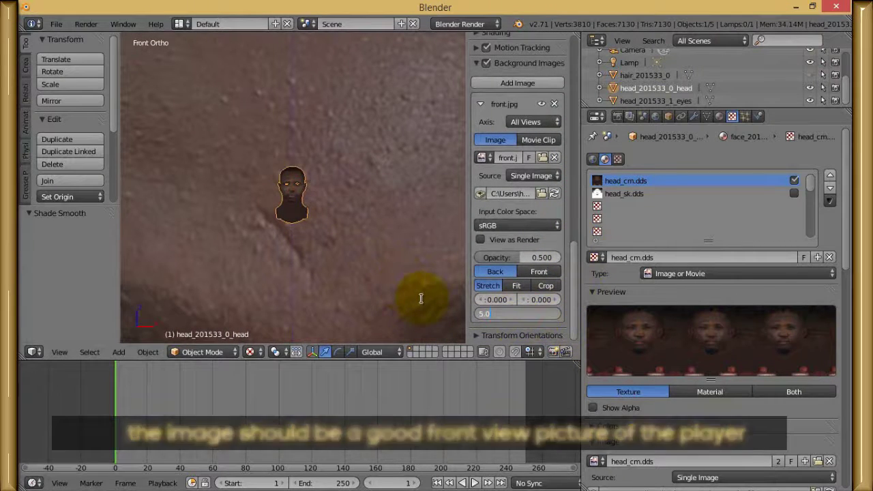
type("0")
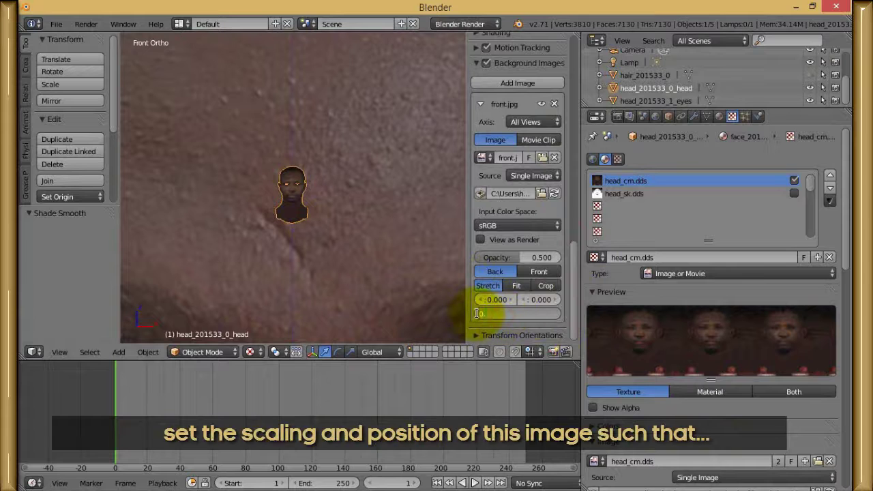
type(".1")
key("Return")
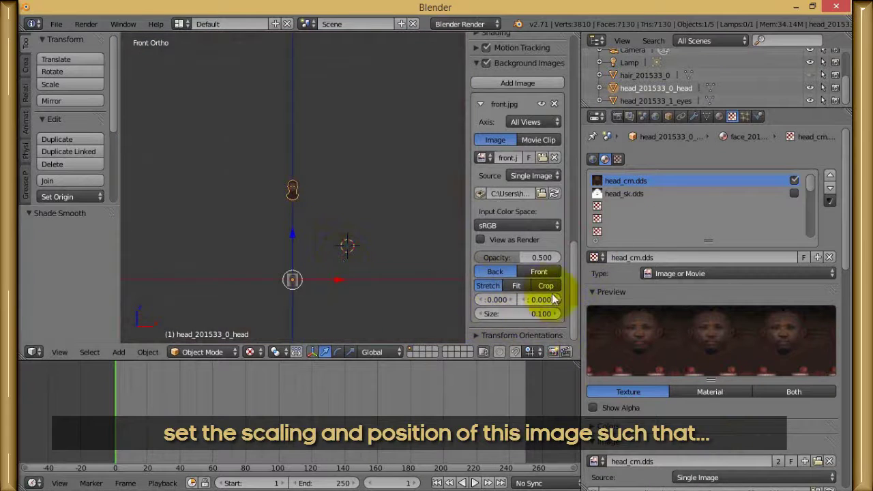
left_click(540, 272)
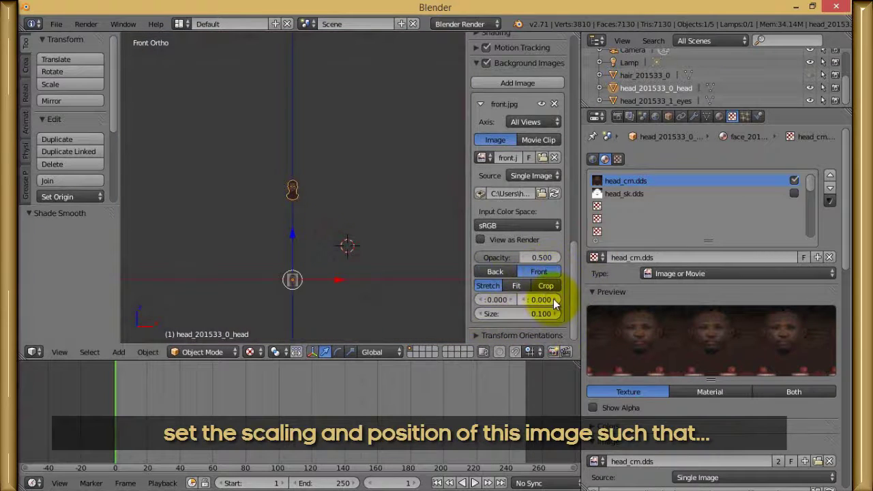
Step: Align the photo's mouth with the model's mouth, setting the background image's vertical offset to 1.412 and its size to 0.115
left_click_drag(553, 299, 537, 313)
scroll(305, 192, "up", 15)
middle_click_drag(279, 264, 298, 220, "shift")
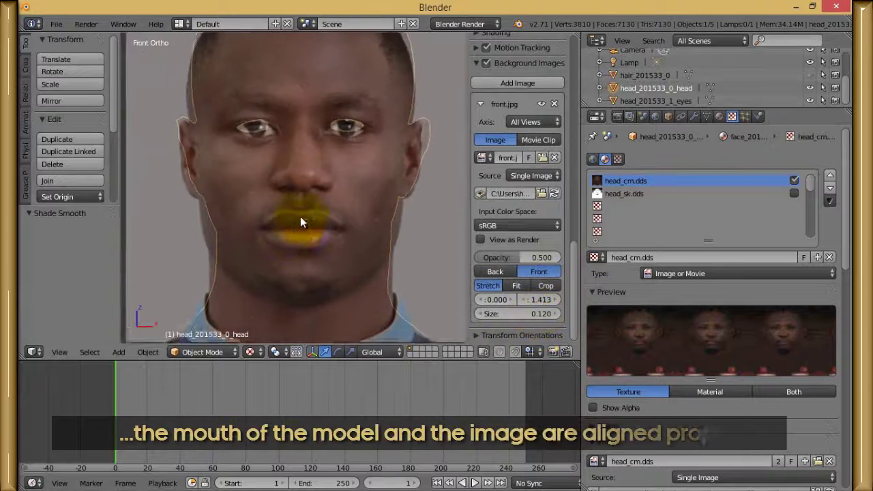
scroll(298, 220, "up", 6)
middle_click_drag(305, 275, 341, 229, "shift")
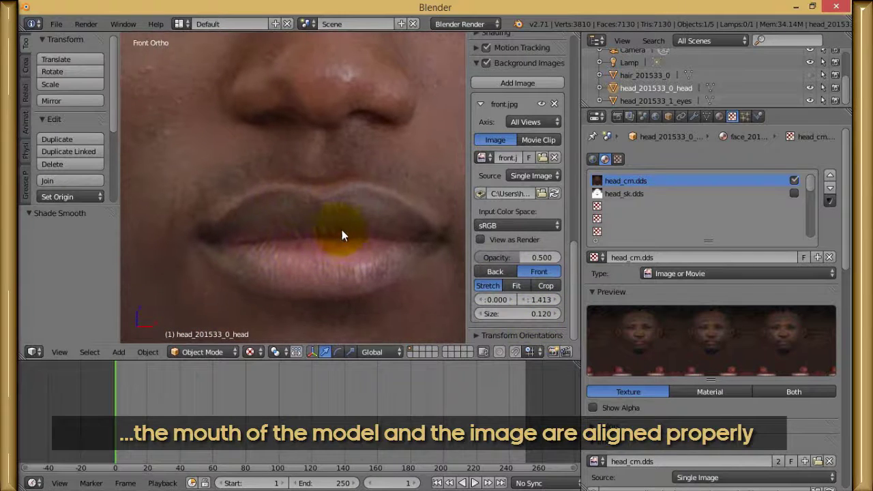
scroll(343, 229, "up", 4)
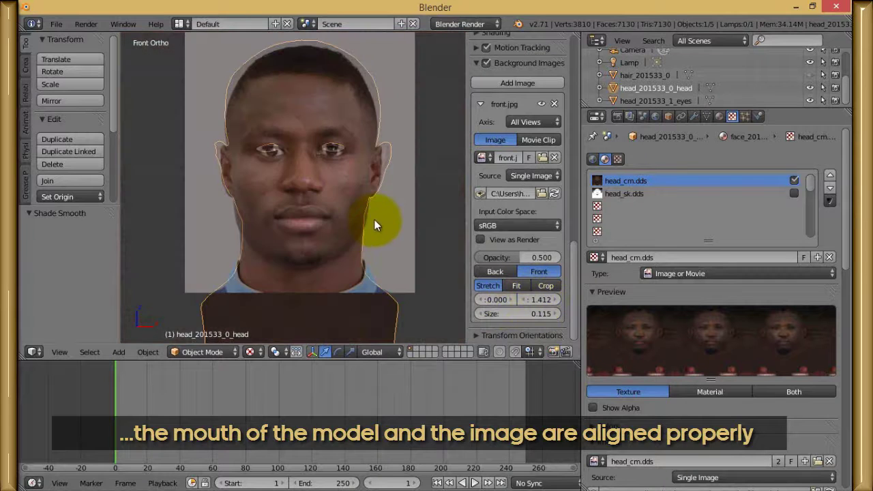
middle_click_drag(375, 219, 372, 241, "shift")
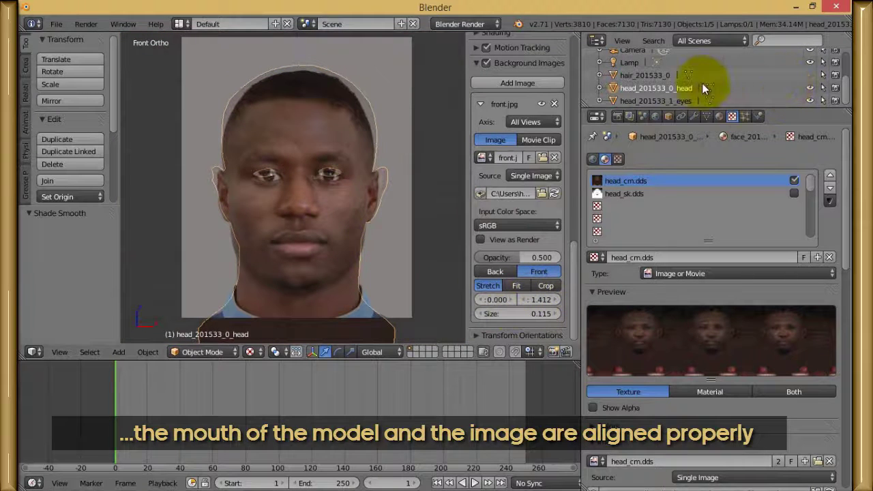
Step: Hide the eyes object head_201533_1_eyes and switch the head mesh to Sculpt Mode
left_click(808, 101)
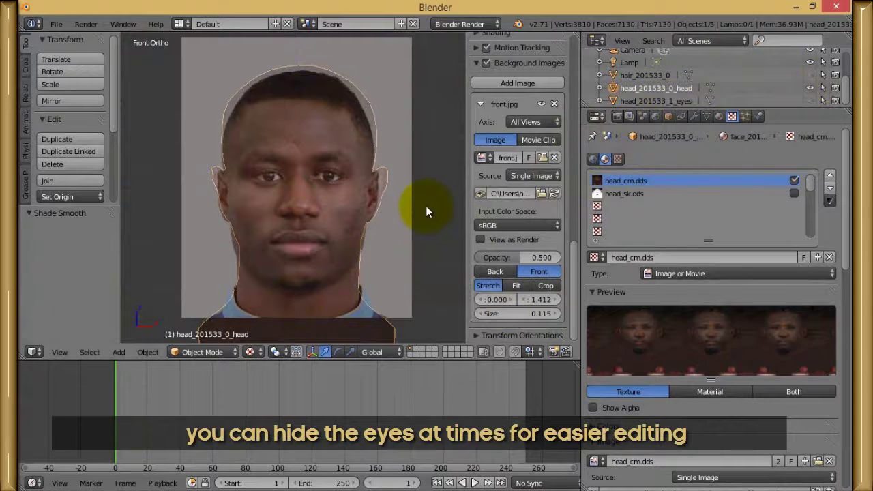
key("n")
left_click(205, 351)
left_click(208, 310)
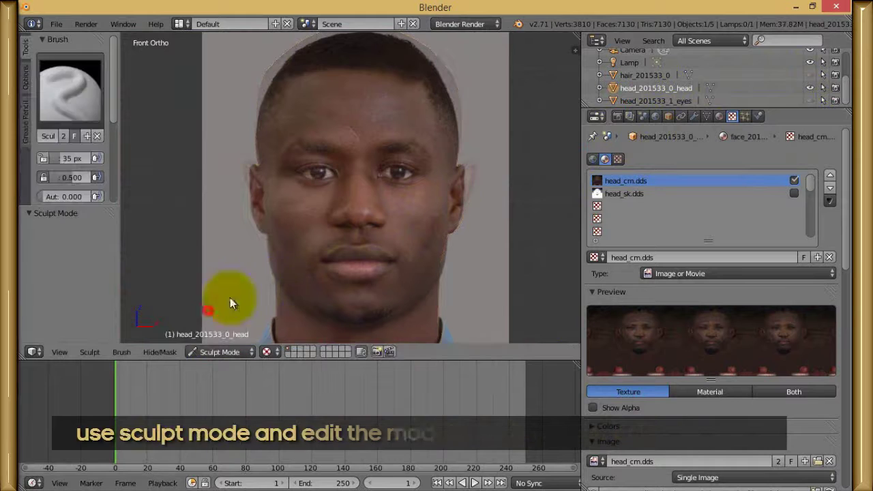
Step: Choose the Grab sculpt brush and enlarge its radius to 200 px
key("g")
left_click_drag(320, 255, 510, 256)
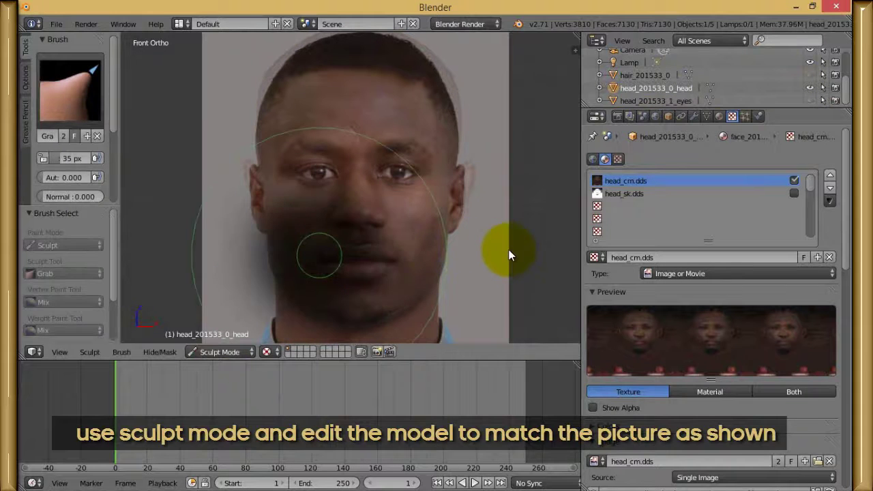
left_click(509, 250)
Step: Grab the upper outer edge of the face's right ear to match the ear outline in the photo
middle_click_drag(295, 179, 364, 187, "shift")
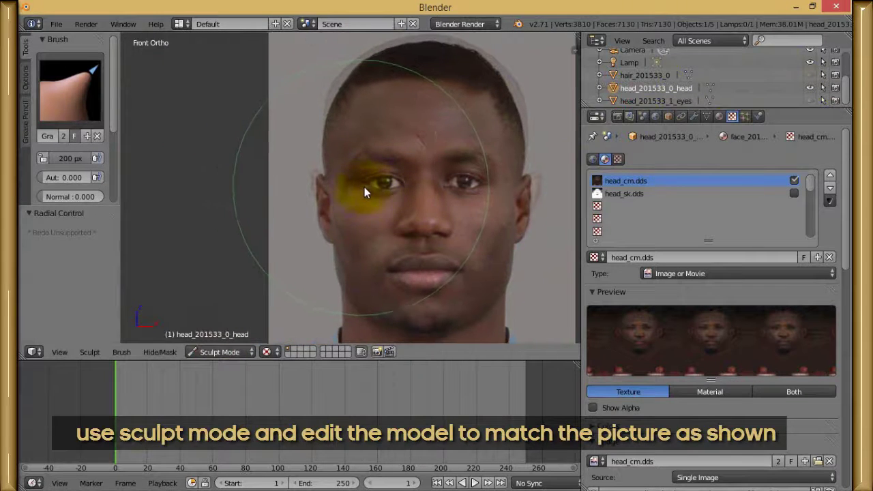
scroll(290, 169, "up", 7)
scroll(243, 167, "down", 2)
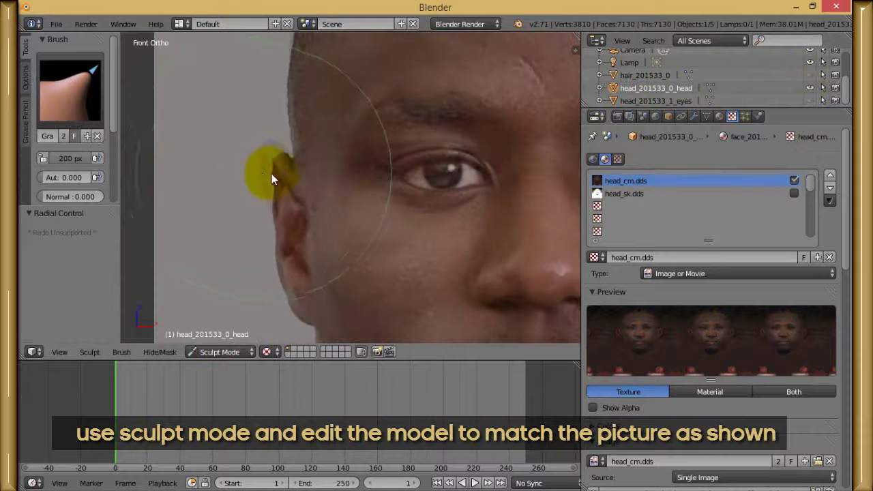
scroll(267, 153, "down", 1)
scroll(225, 131, "up", 3)
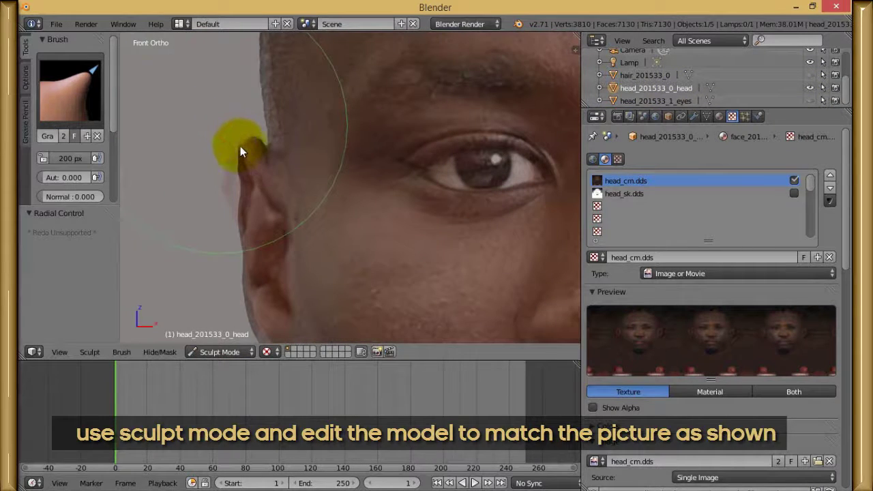
scroll(331, 135, "up", 5)
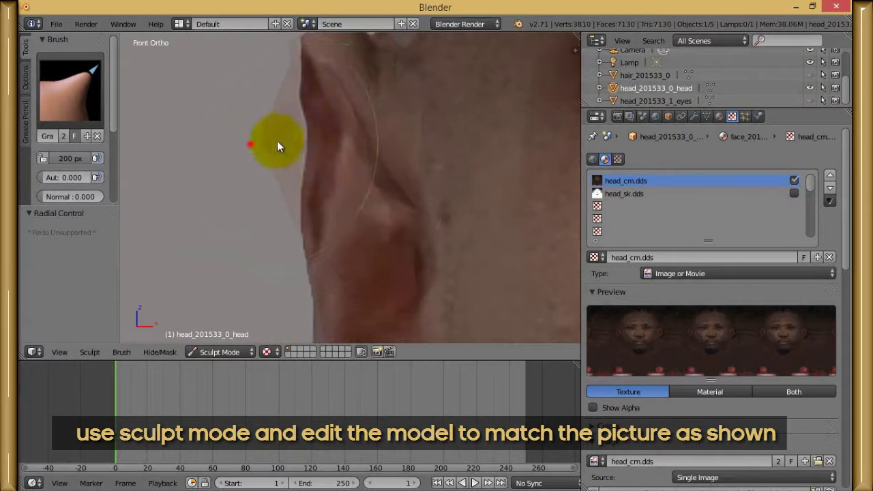
left_click_drag(277, 142, 305, 138)
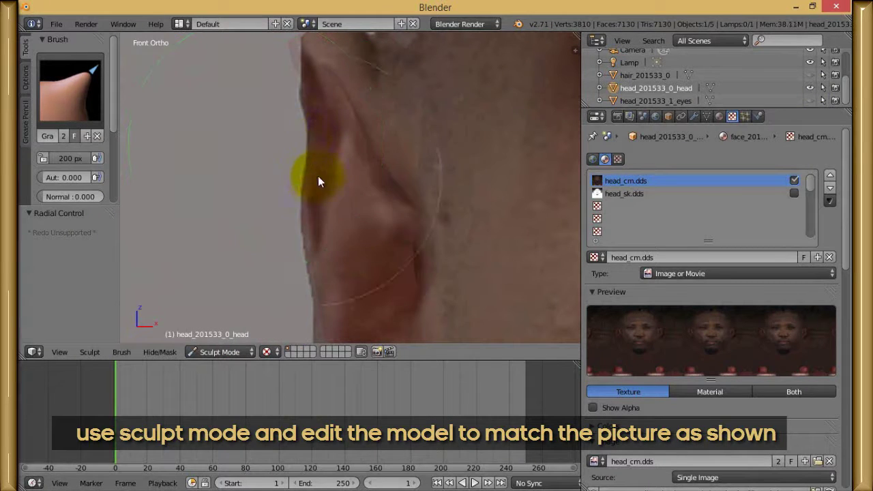
middle_click_drag(317, 223, 343, 178, "shift")
scroll(343, 178, "up", 2)
left_click_drag(342, 180, 327, 182)
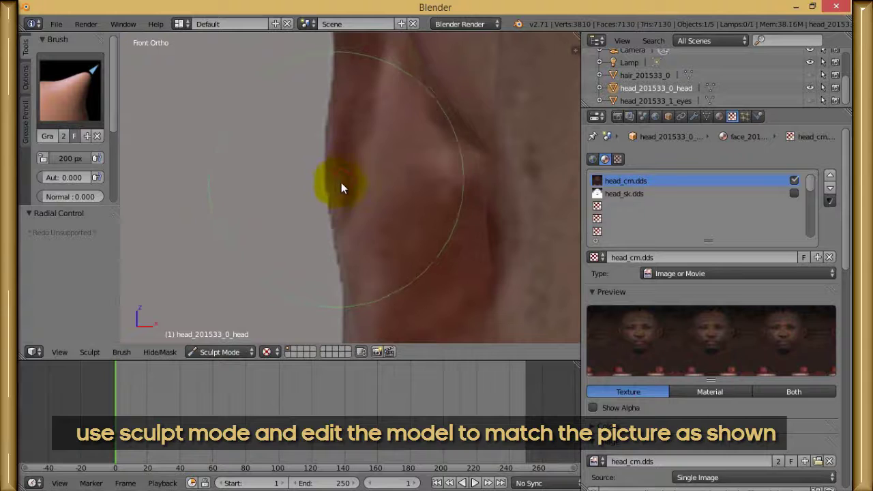
Step: Reshape the lower edge and lobe of the face's right ear to follow the photo's outline
scroll(341, 183, "down", 2)
mouse_move(369, 263)
middle_mouse_down("shift")
mouse_move(383, 172)
mouse_move(378, 205)
middle_mouse_up("shift")
scroll(379, 230, "down", 1)
left_click_drag(378, 229, 366, 230)
middle_click_drag(402, 287, 396, 200, "shift")
middle_click_drag(343, 96, 364, 188, "shift")
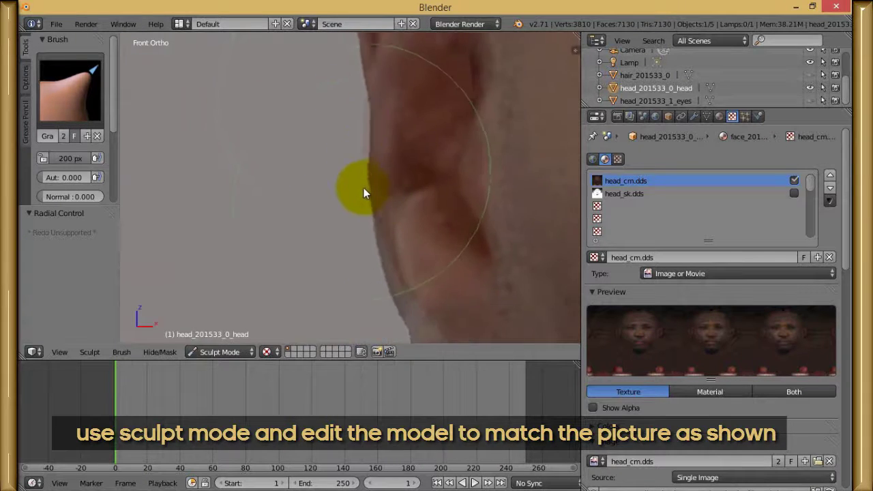
scroll(361, 185, "up", 3)
left_click_drag(360, 178, 372, 174)
scroll(372, 179, "down", 3)
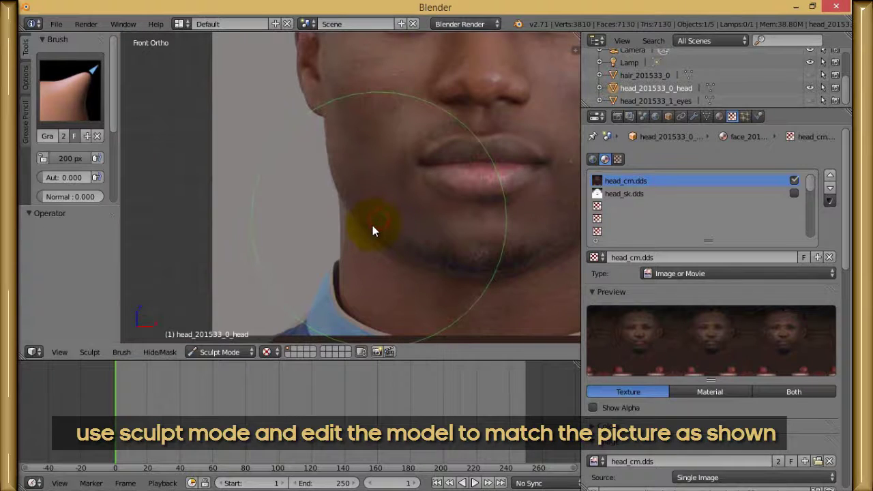
Step: Adjust the jaw and neck contour on the face's right side to match the photo
scroll(382, 239, "up", 2)
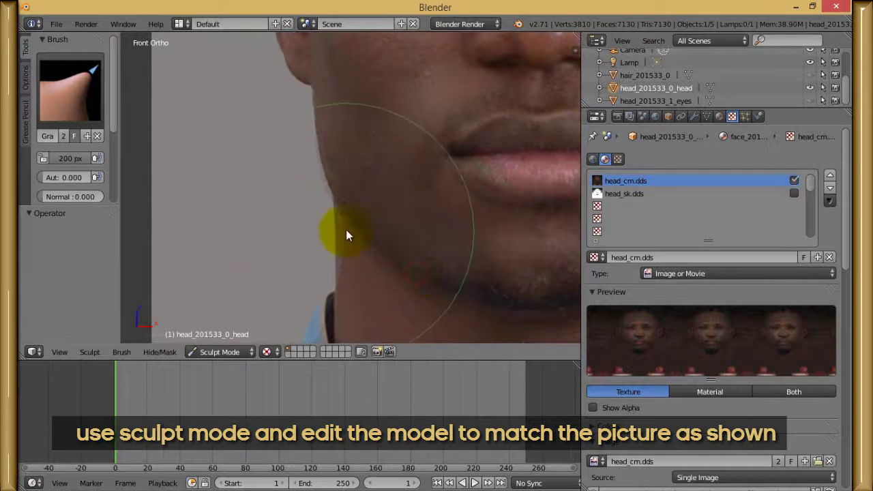
scroll(355, 175, "up", 3)
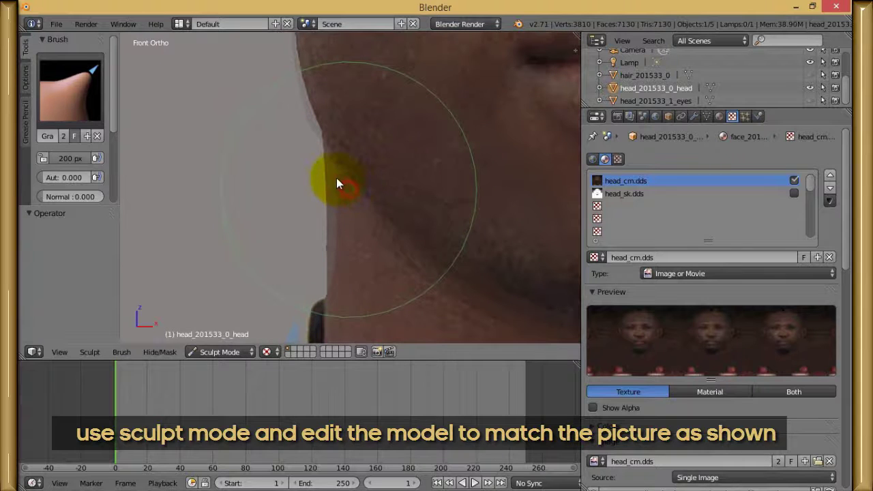
scroll(339, 180, "down", 3)
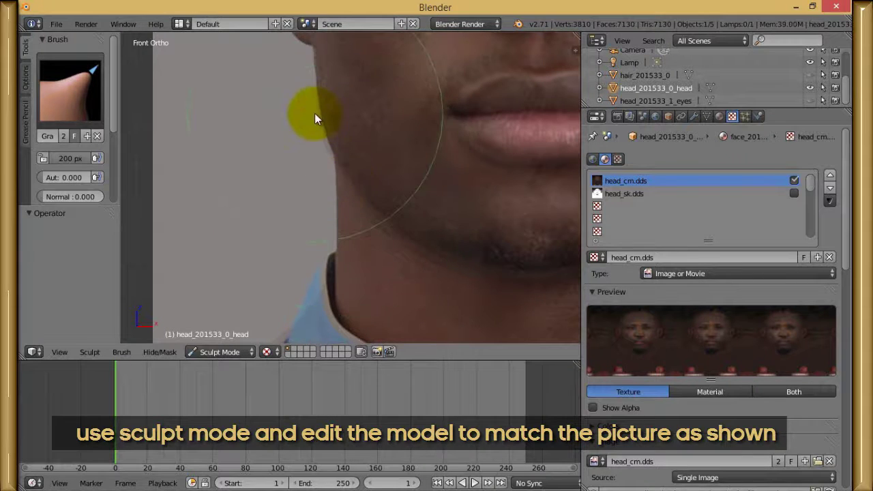
scroll(315, 118, "up", 4)
left_click_drag(327, 184, 282, 64)
scroll(402, 211, "down", 4)
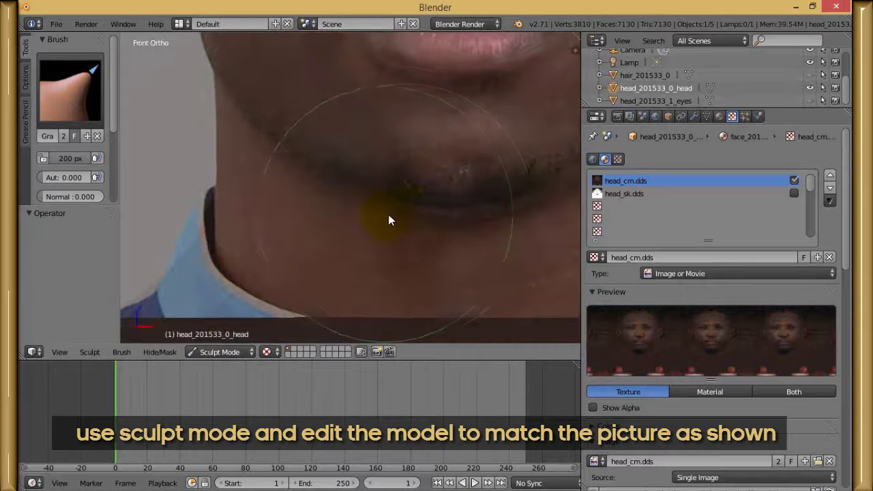
Step: Sculpt the underside of the chin and lower jawline to fit the chin in the photo
left_click_drag(358, 189, 325, 175)
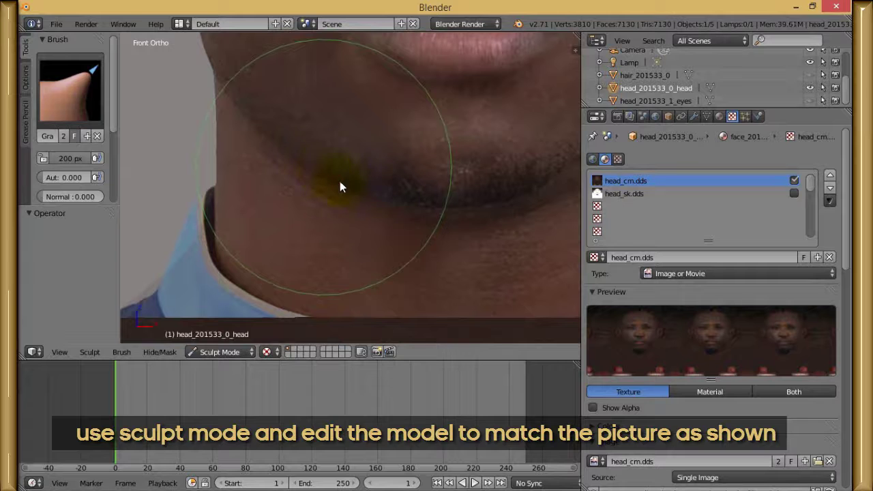
left_click_drag(438, 207, 441, 217)
scroll(464, 215, "up", 5, "ctrl")
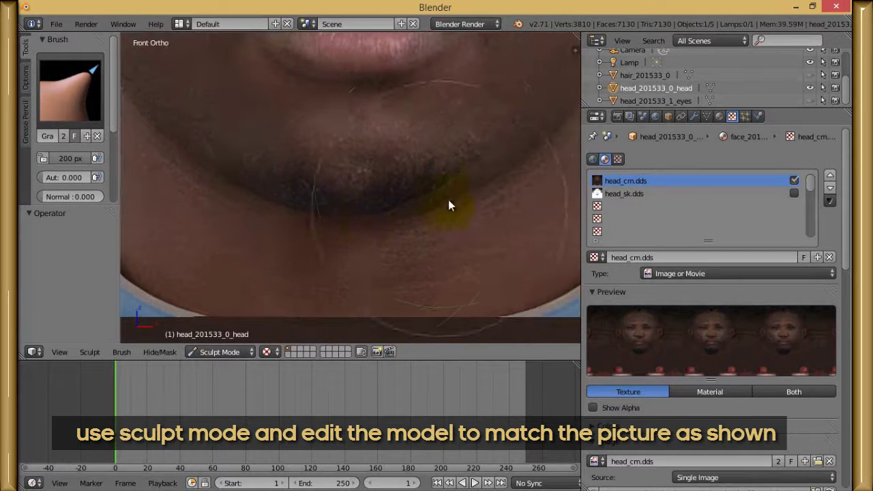
left_click_drag(442, 181, 446, 192)
mouse_move(504, 144)
left_mouse_down()
mouse_move(510, 147)
mouse_move(479, 146)
mouse_move(472, 171)
left_mouse_up()
scroll(487, 142, "down", 2)
scroll(437, 155, "up", 3)
scroll(437, 156, "up", 2)
scroll(477, 133, "down", 3)
Step: Reshape the face's left ear with the Grab brush so that its outline matches the photo
middle_click_drag(477, 134, 433, 184, "shift")
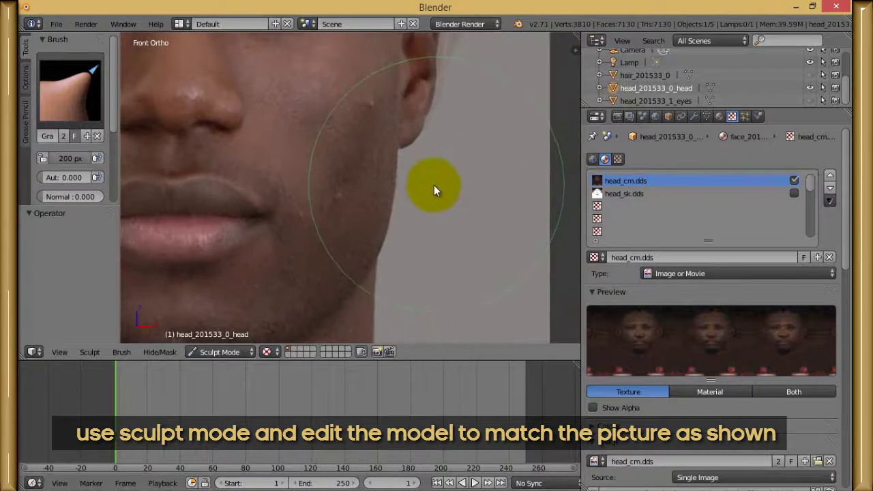
middle_click_drag(451, 55, 406, 180, "shift")
scroll(407, 187, "up", 4)
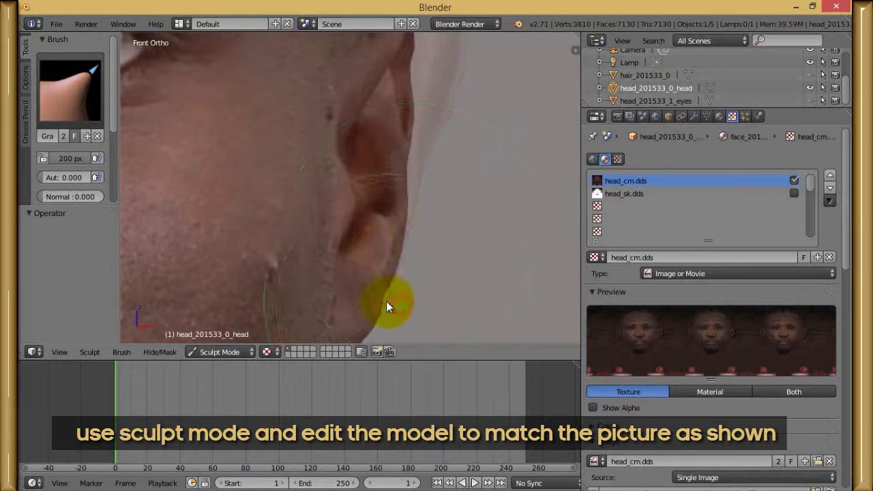
scroll(432, 126, "up", 3, "shift")
scroll(431, 126, "down", 1)
scroll(419, 136, "up", 3, "shift")
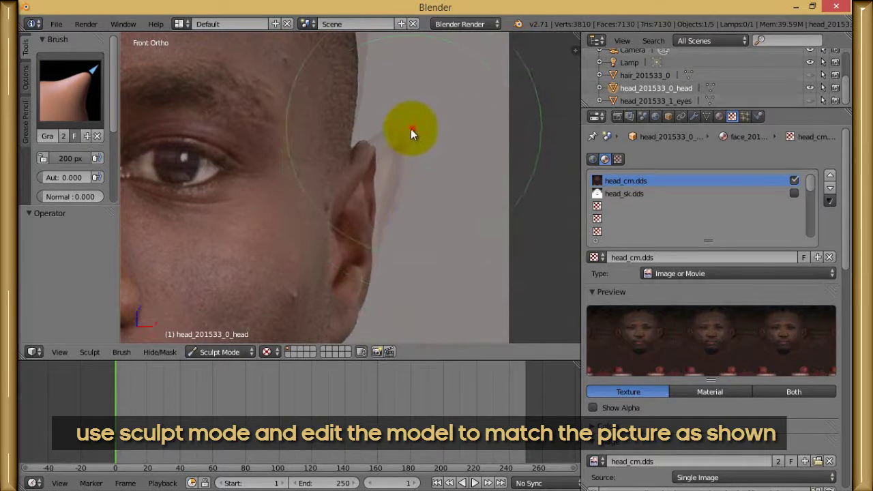
scroll(387, 144, "up", 3)
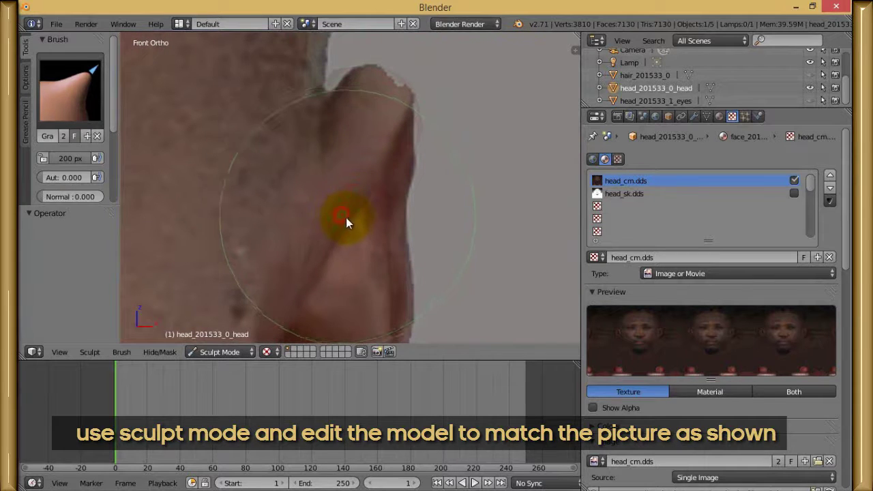
mouse_move(335, 225)
left_mouse_down()
mouse_move(335, 128)
mouse_move(323, 87)
mouse_move(362, 71)
mouse_move(328, 76)
mouse_move(329, 121)
left_mouse_up()
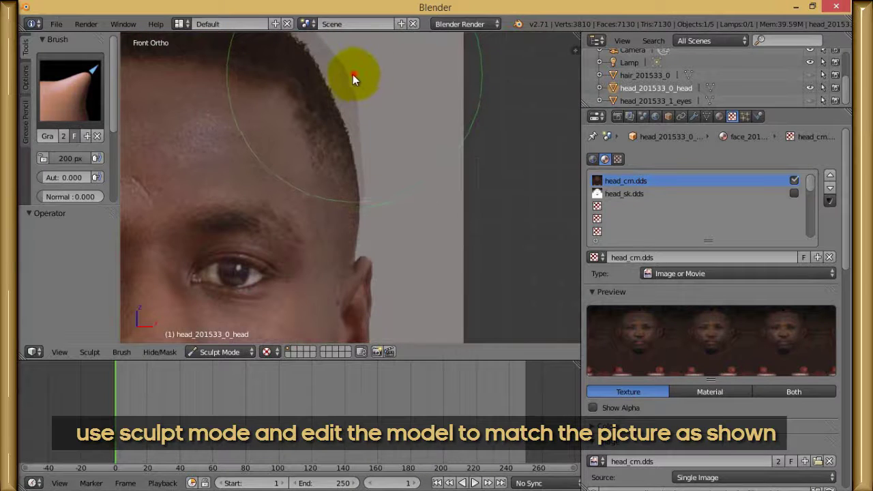
Step: Sculpt the head's outline at the face's left temple and upper side with the Grab brush to follow the photo's hairline
left_click_drag(354, 74, 330, 87)
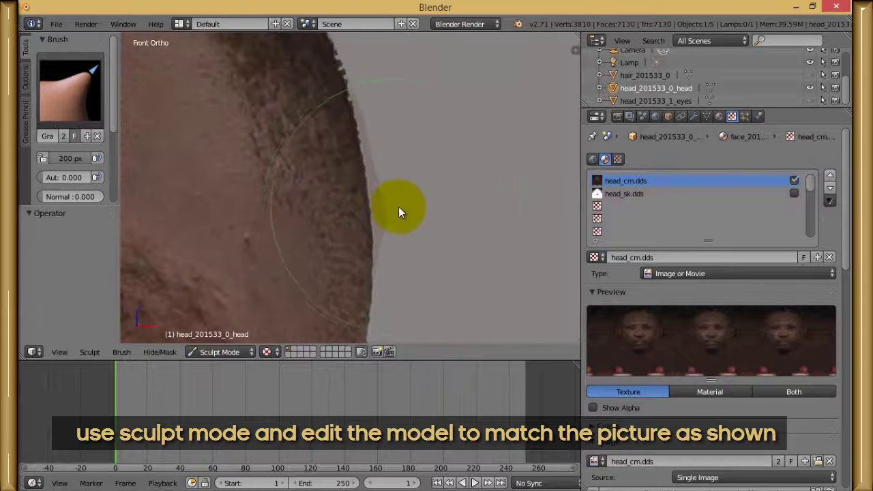
mouse_move(398, 207)
left_mouse_down()
mouse_move(375, 206)
mouse_move(358, 141)
left_mouse_up()
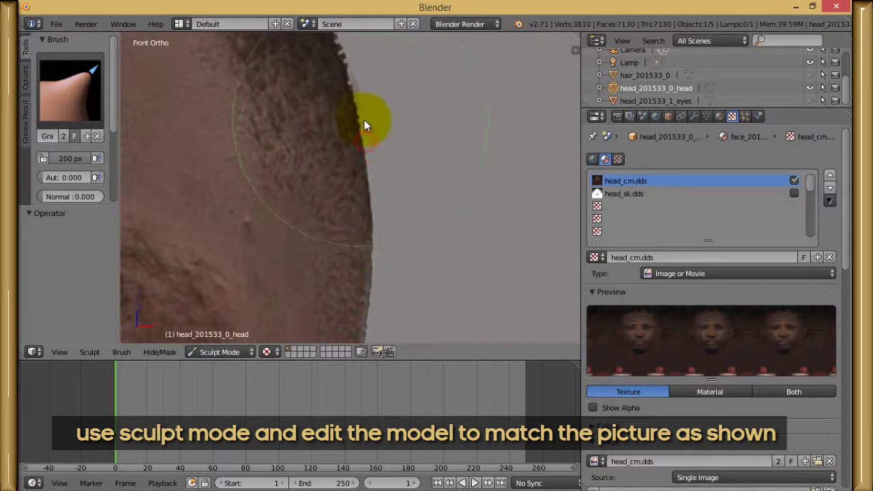
mouse_move(364, 120)
left_mouse_down()
mouse_move(383, 141)
mouse_move(374, 137)
left_mouse_up()
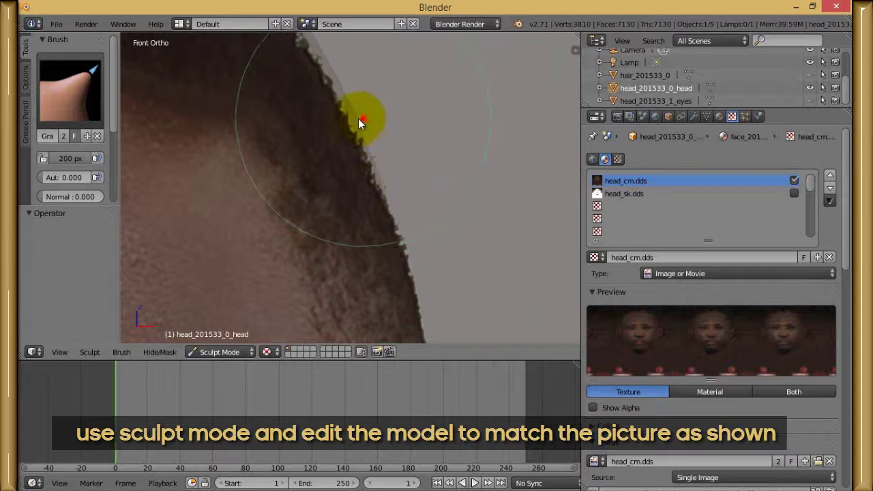
left_click_drag(361, 120, 348, 122)
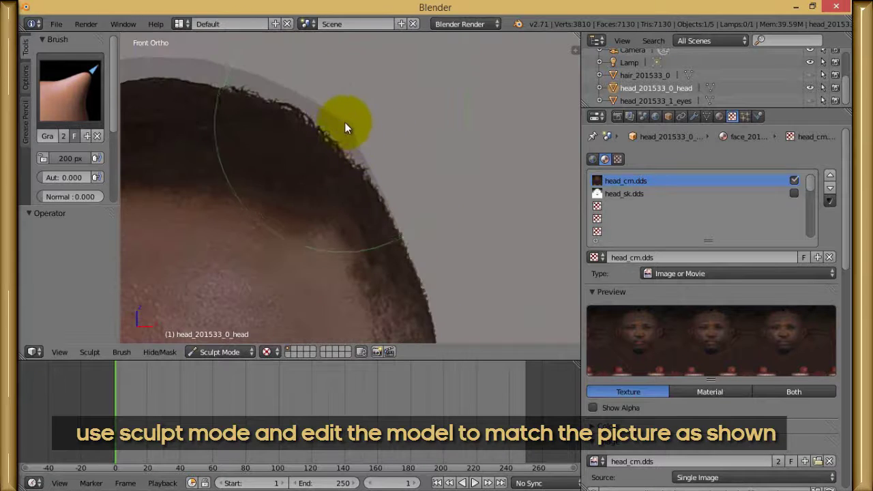
Step: Pull the crown down to the photo's hair outline and refine the side of the head above the face's left ear
mouse_move(344, 122)
left_mouse_down()
mouse_move(337, 124)
mouse_move(354, 136)
mouse_move(334, 138)
mouse_move(352, 148)
mouse_move(335, 135)
left_mouse_up()
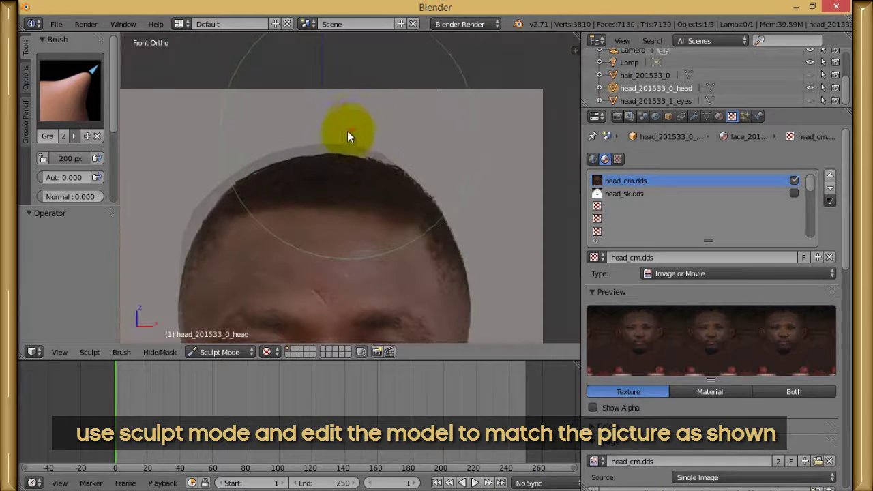
left_click_drag(347, 132, 346, 158)
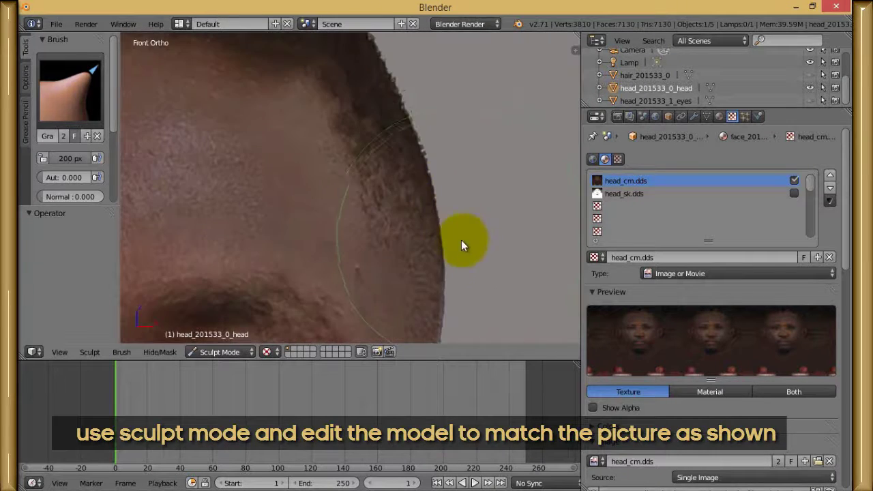
left_click_drag(461, 240, 392, 262)
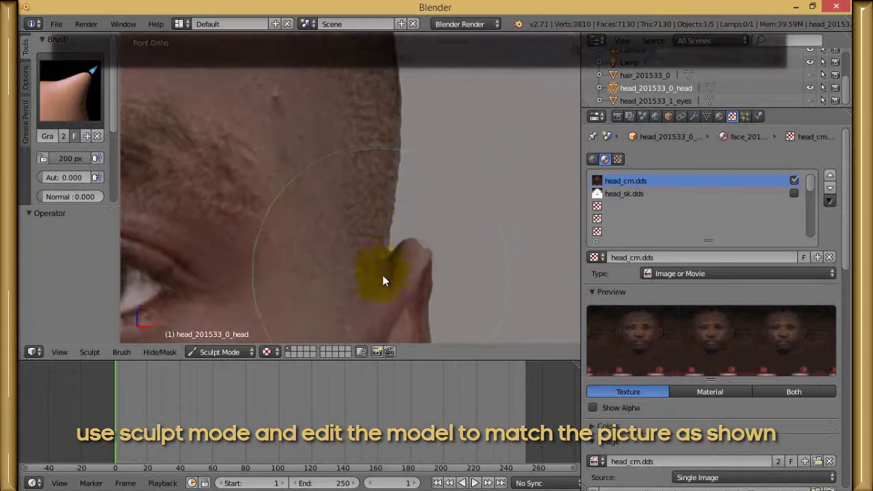
left_click_drag(383, 275, 390, 227)
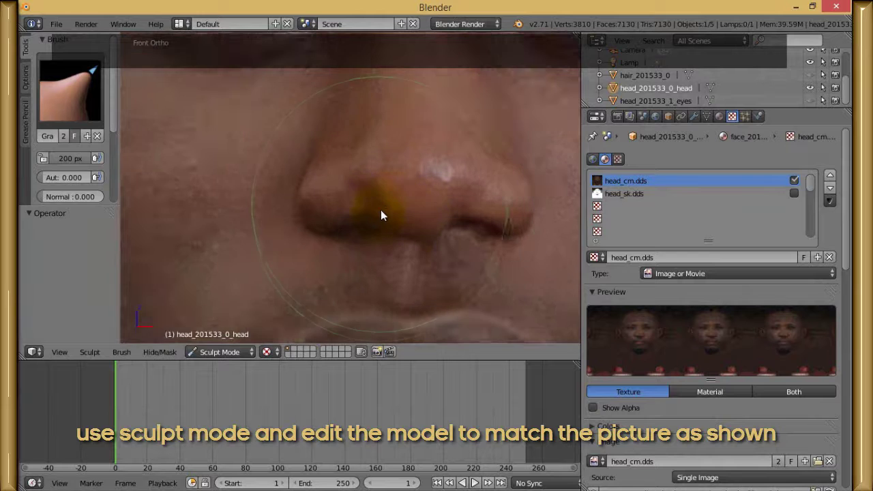
Step: Reshape the underside of the nose, the nostrils and the nose's left wing to match the photo
left_click_drag(380, 214, 376, 209)
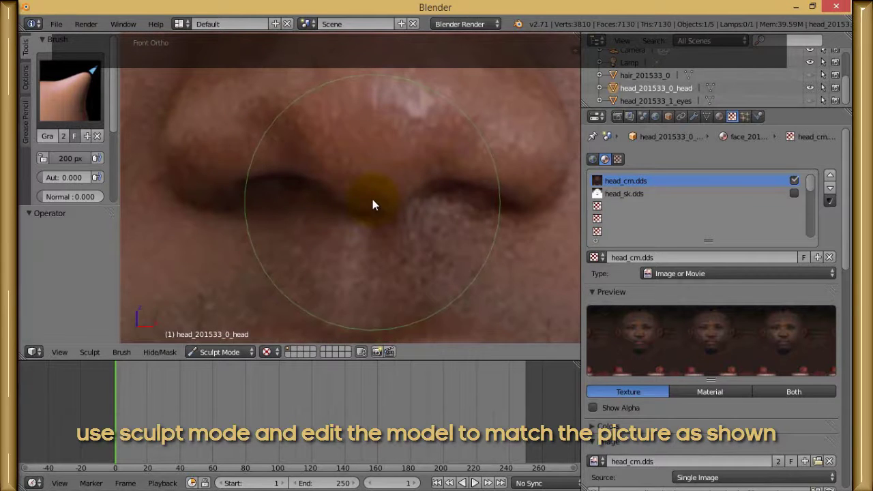
mouse_move(372, 205)
left_mouse_down()
mouse_move(362, 201)
mouse_move(425, 199)
left_mouse_up()
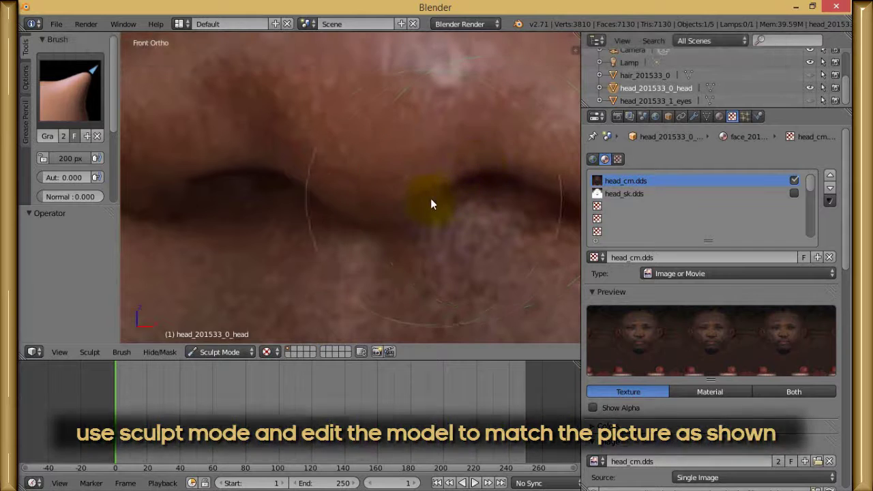
mouse_move(427, 198)
left_mouse_down()
mouse_move(453, 192)
mouse_move(477, 168)
left_mouse_up()
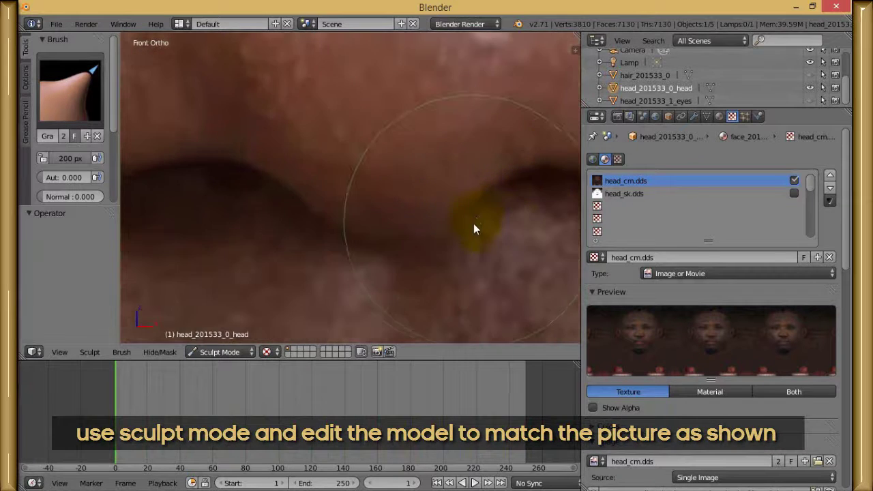
left_click_drag(333, 238, 333, 244)
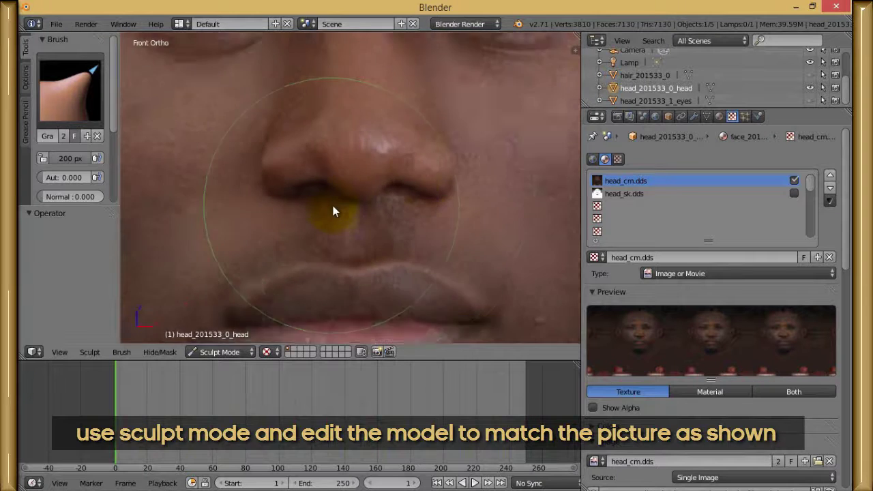
left_click_drag(334, 211, 353, 206)
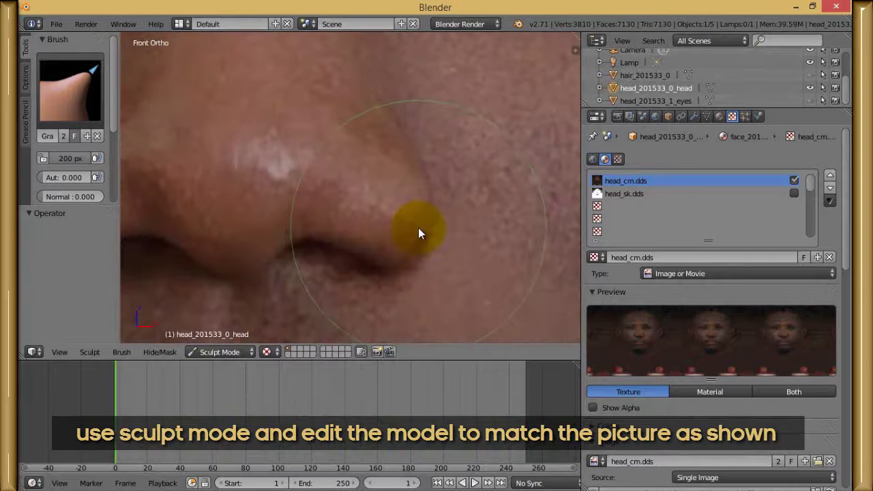
left_click_drag(418, 227, 423, 233)
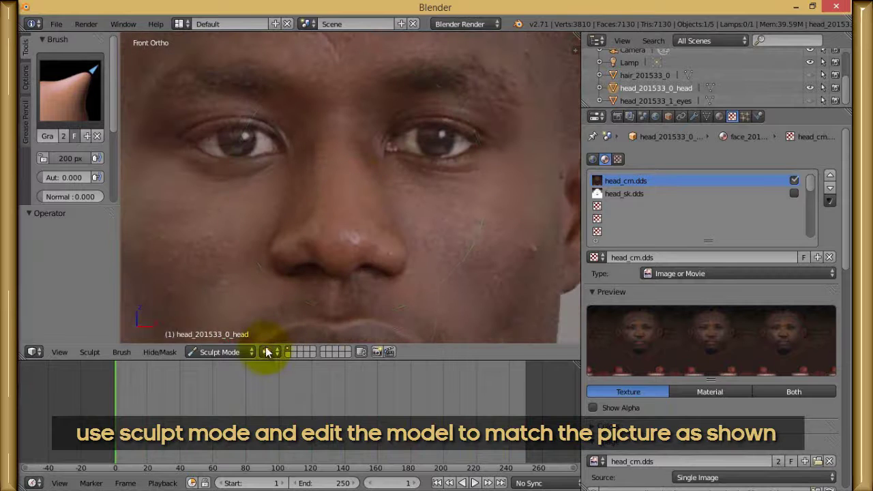
Step: Switch the viewport shading to Solid and adjust the nose bridge between the eyes to match the photo
left_click(266, 352)
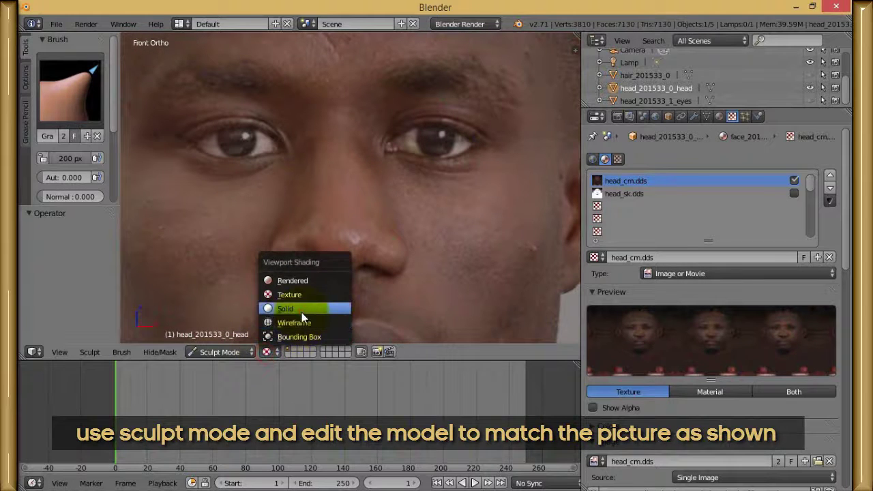
left_click(302, 310)
scroll(331, 173, "down", 1)
middle_click_drag(331, 174, 356, 167, "shift")
scroll(355, 168, "up", 1)
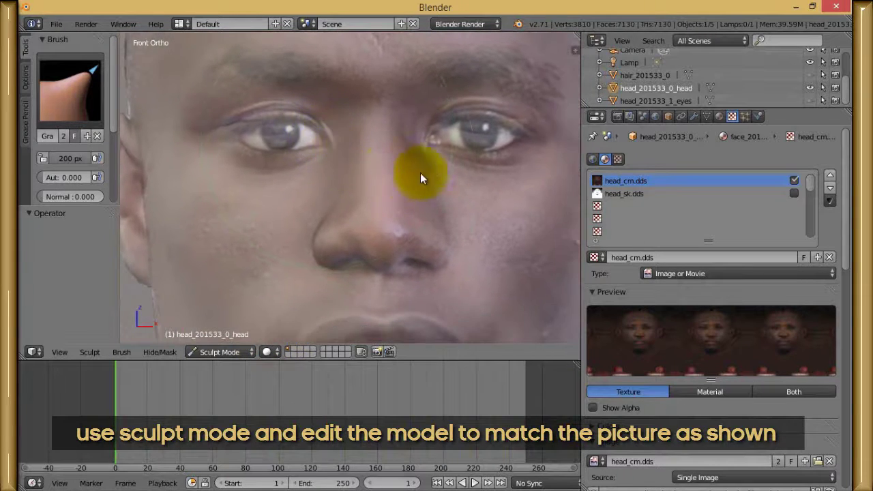
scroll(420, 172, "up", 2)
scroll(359, 148, "up", 2)
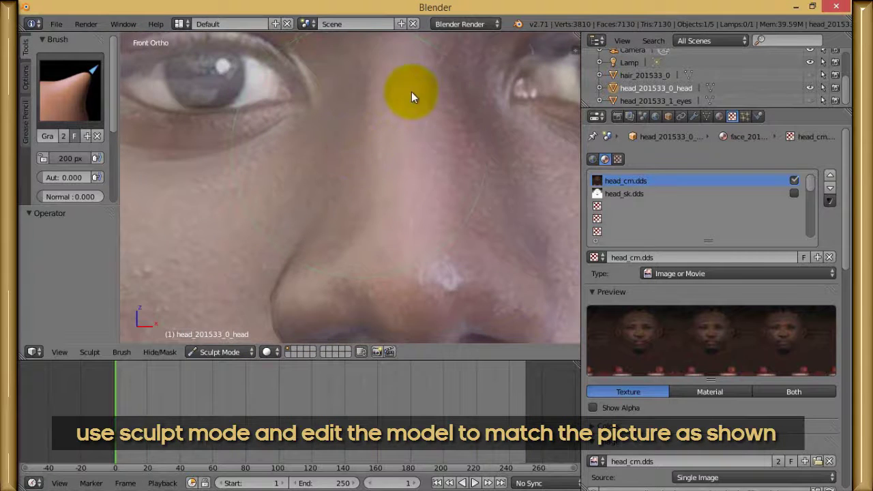
scroll(409, 89, "down", 2)
scroll(420, 105, "up", 4)
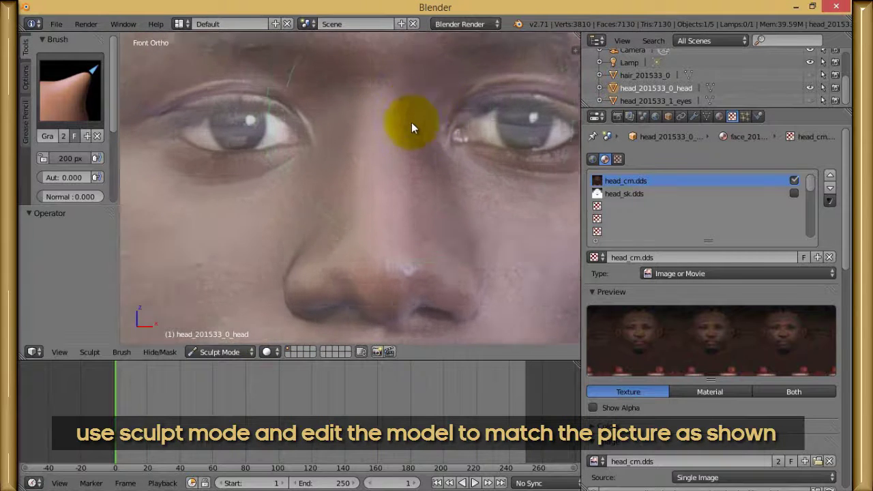
scroll(407, 102, "down", 3)
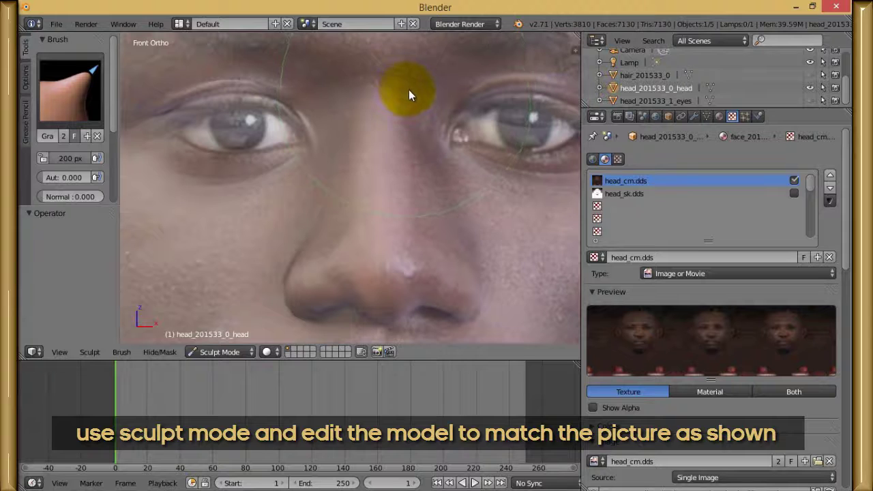
scroll(409, 89, "up", 1)
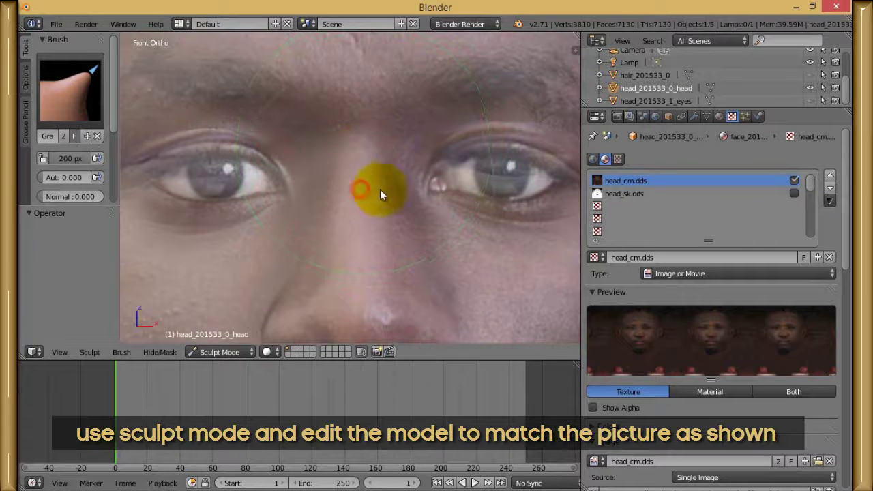
scroll(383, 166, "up", 5)
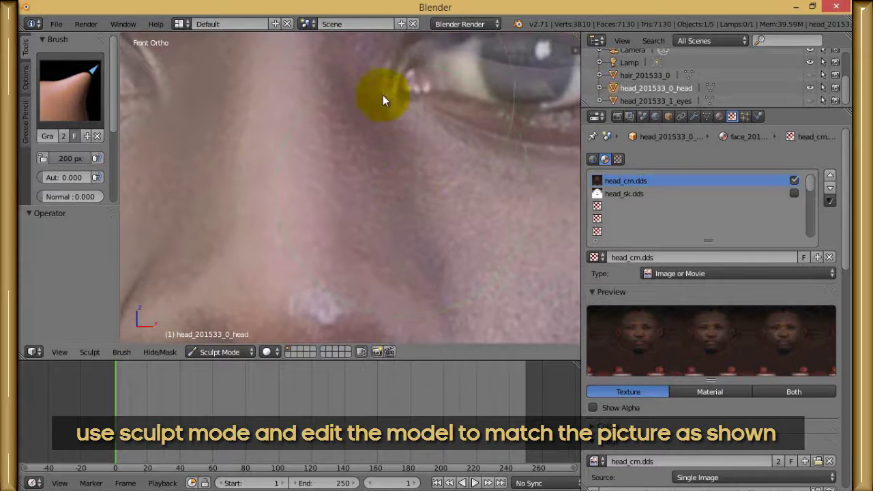
scroll(375, 95, "down", 5)
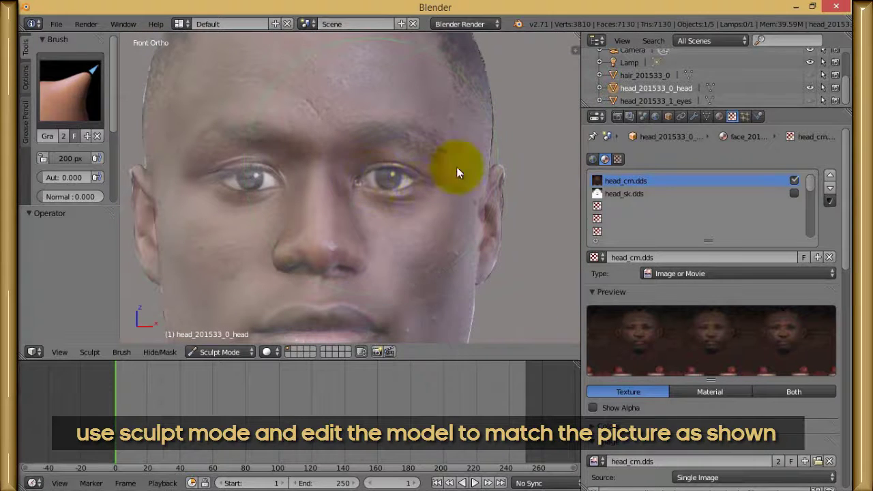
Step: Sculpt the outer corner and upper lid edge of the face's right eye to follow the eye in the photo
middle_click_drag(266, 185, 366, 183, "shift")
scroll(314, 161, "up", 1)
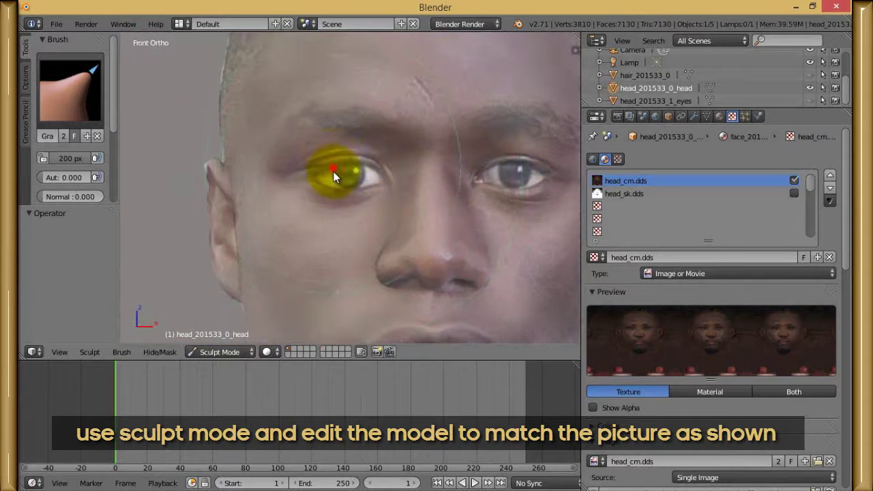
scroll(336, 179, "up", 7)
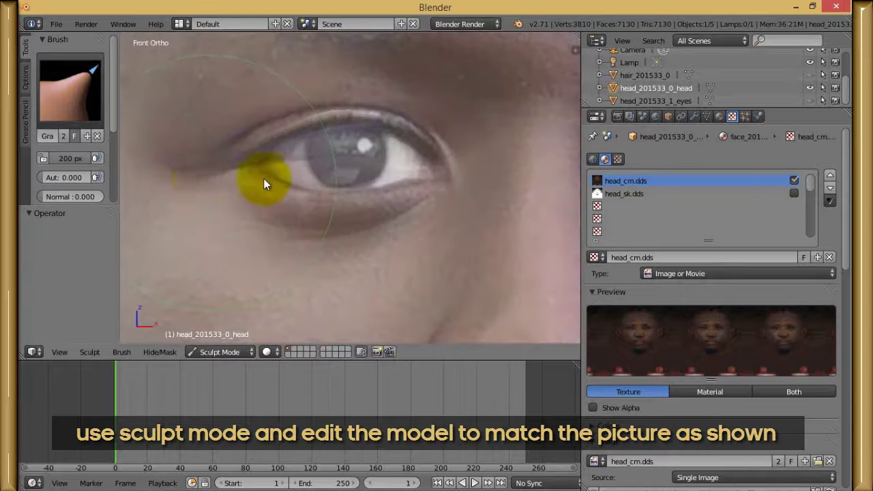
scroll(212, 179, "down", 2)
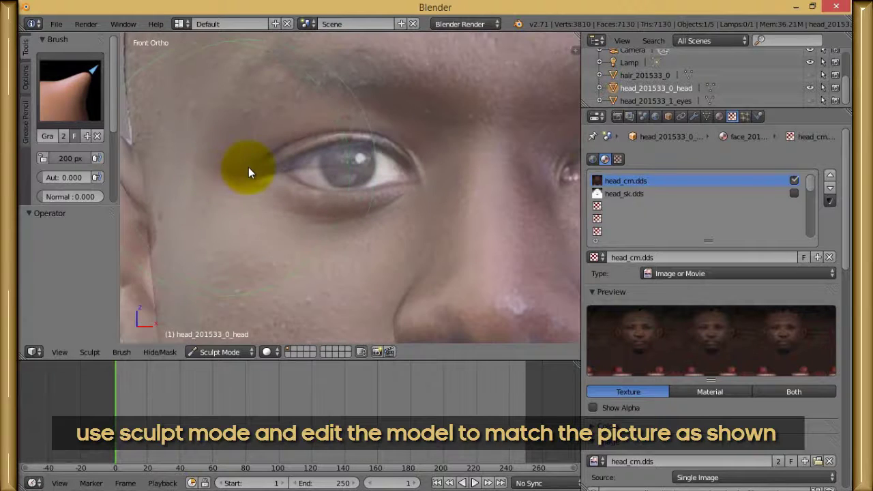
scroll(267, 103, "up", 3)
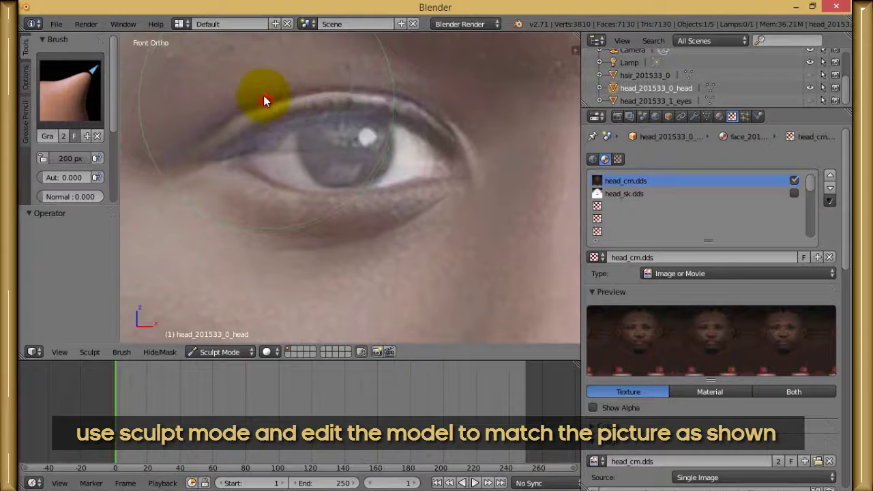
scroll(281, 132, "up", 3)
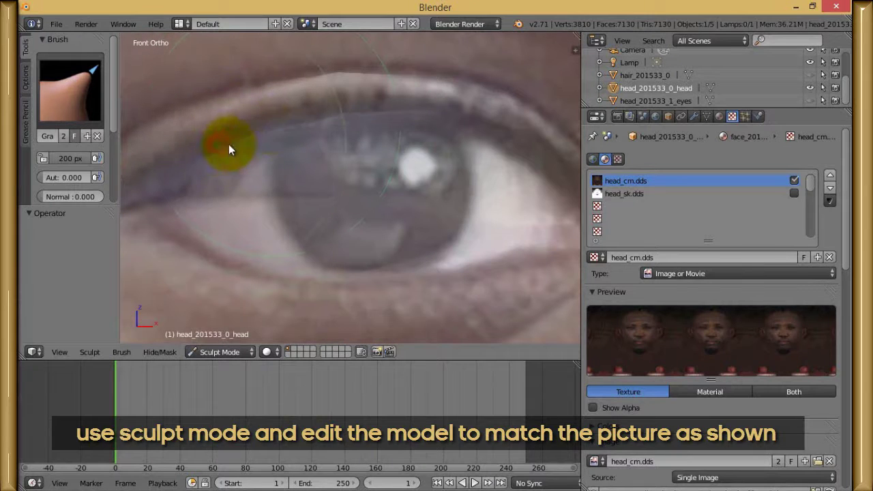
scroll(358, 130, "up", 2)
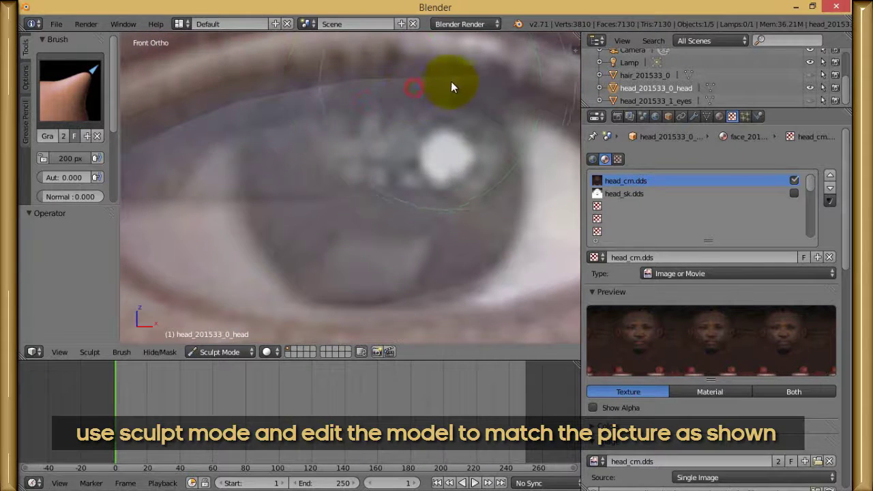
left_click_drag(464, 87, 472, 79)
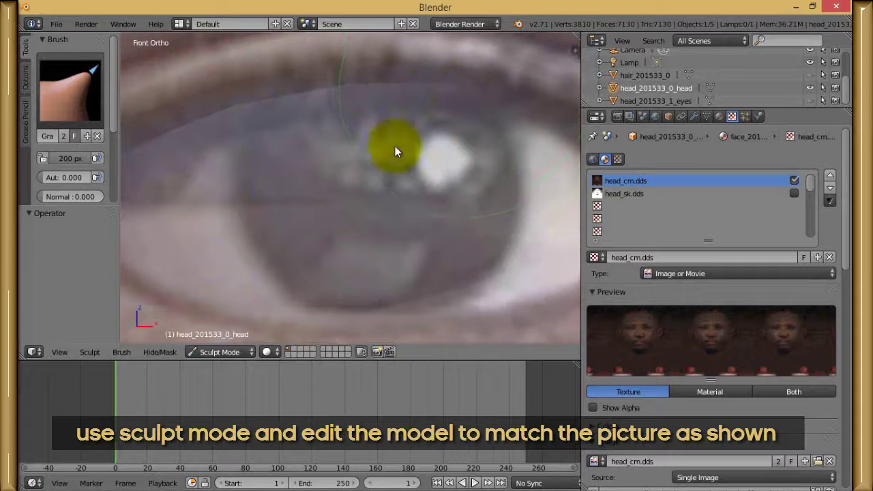
Step: Adjust the inner corner and lower lid edge of the face's right eye to fit the photo
scroll(395, 146, "down", 2)
middle_click_drag(528, 176, 432, 217, "shift")
scroll(432, 217, "down", 1)
middle_click_drag(495, 249, 431, 201, "shift")
scroll(402, 208, "down", 2)
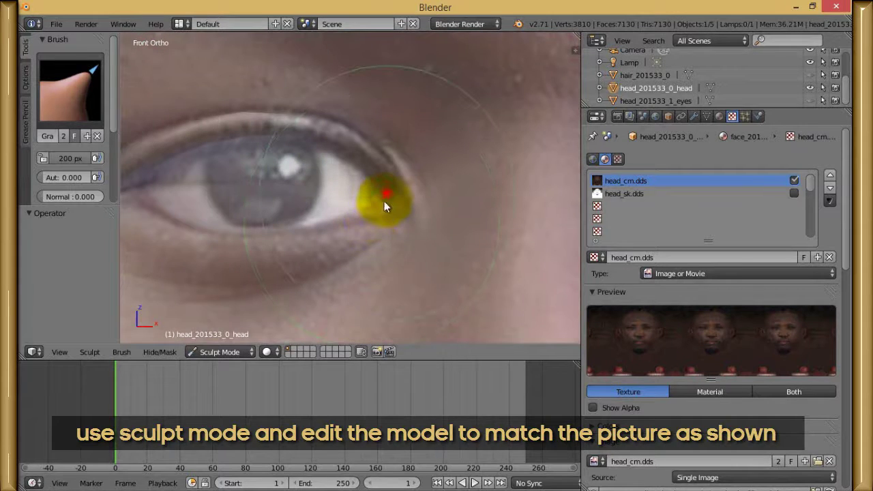
scroll(382, 203, "down", 2, "shift")
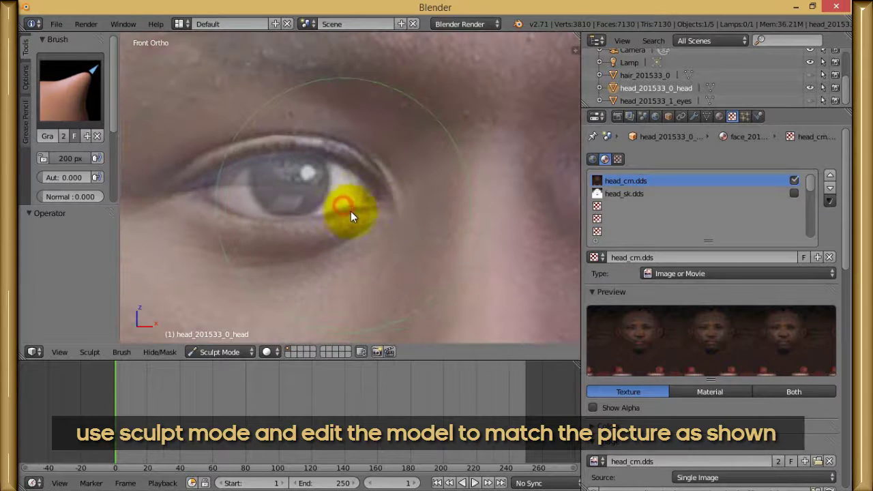
scroll(382, 205, "up", 2)
left_click_drag(411, 194, 407, 194)
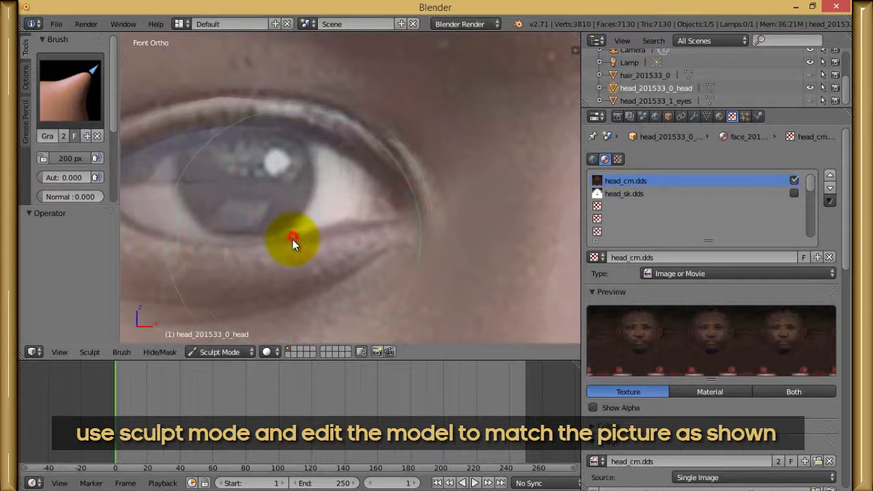
left_click_drag(292, 239, 291, 236)
Step: Reshape the upper eyelid fold of the face's right eye to align with the crease in the photo
scroll(275, 202, "down", 3)
middle_click_drag(276, 201, 311, 221, "shift")
scroll(379, 154, "up", 4)
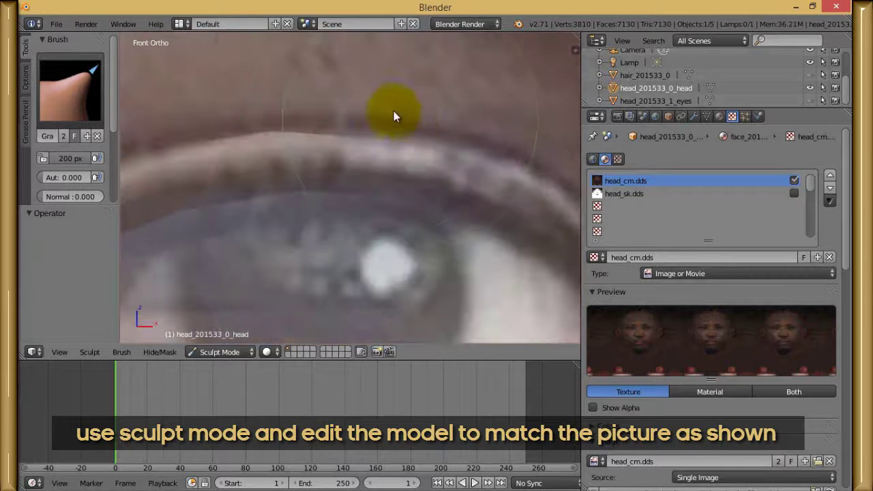
left_click_drag(511, 151, 477, 120)
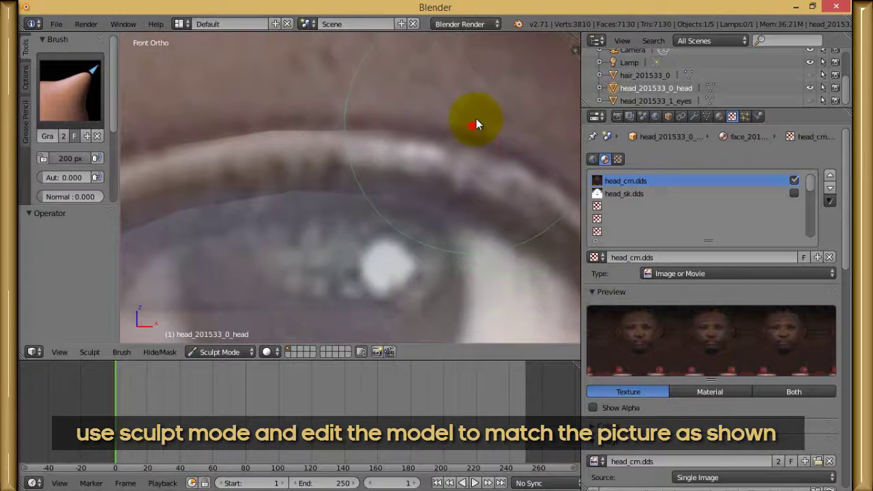
scroll(343, 149, "down", 2)
middle_click_drag(286, 194, 402, 154, "shift")
scroll(310, 197, "down", 2)
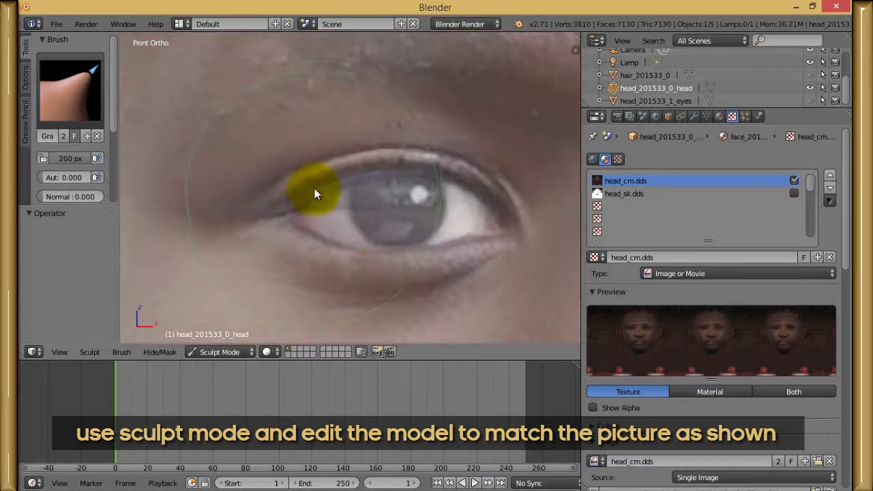
Step: Touch up the surface just above the upper lid of the face's right eye to match the photo
scroll(314, 188, "up", 3)
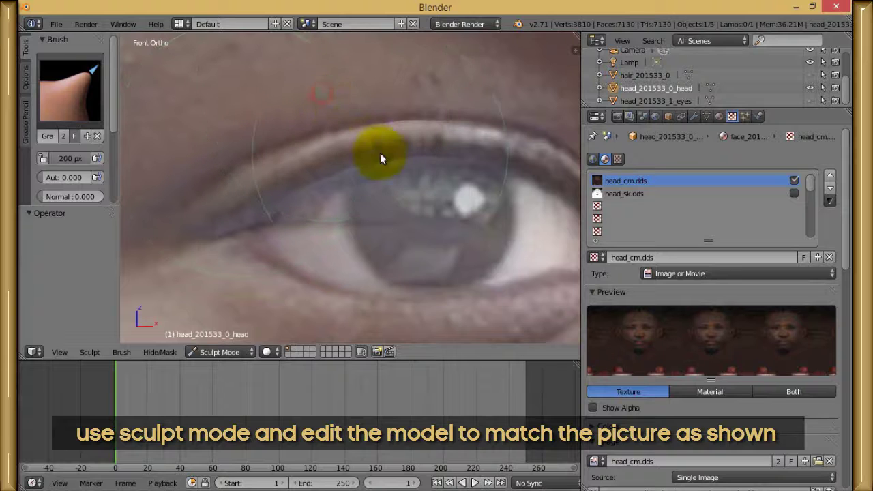
scroll(413, 170, "down", 3)
Step: Sculpt the upper lip's contour toward the mouth corner on the face's left side to match the photo
scroll(407, 213, "down", 6)
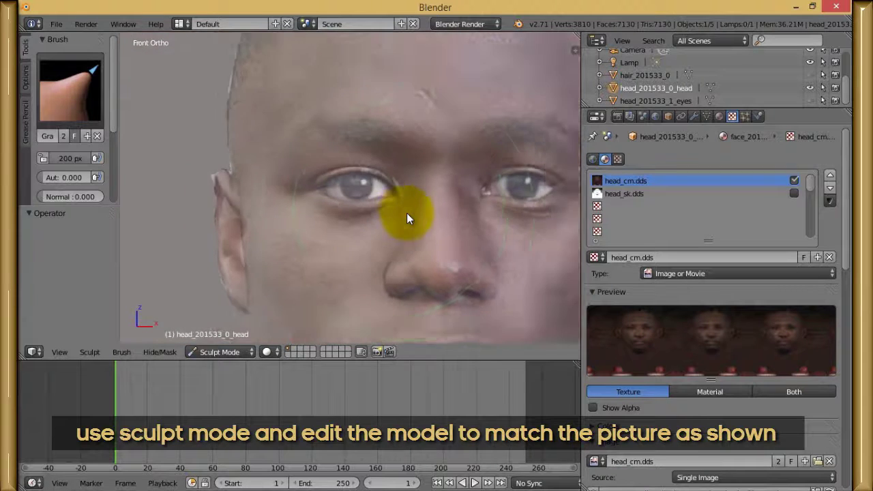
scroll(352, 169, "up", 5)
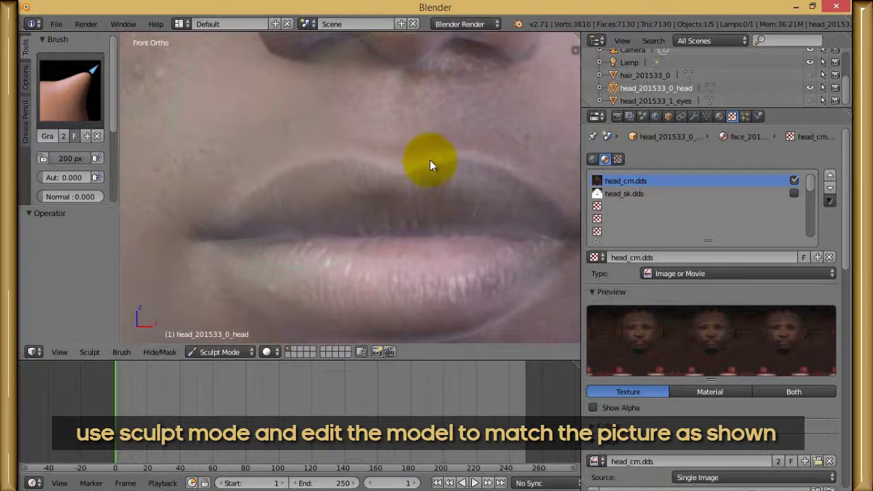
scroll(430, 159, "up", 2)
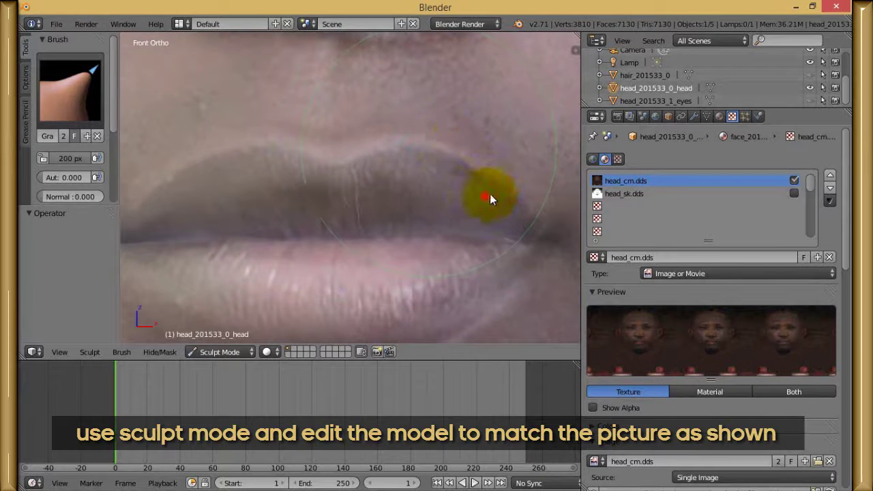
mouse_move(489, 194)
left_mouse_down()
mouse_move(460, 227)
mouse_move(497, 236)
left_mouse_up()
Step: Reshape the lower lip's bottom edge from the face's right side to the middle to follow the photo
mouse_move(417, 303)
middle_mouse_down("shift")
mouse_move(436, 205)
mouse_move(471, 186)
middle_mouse_up("shift")
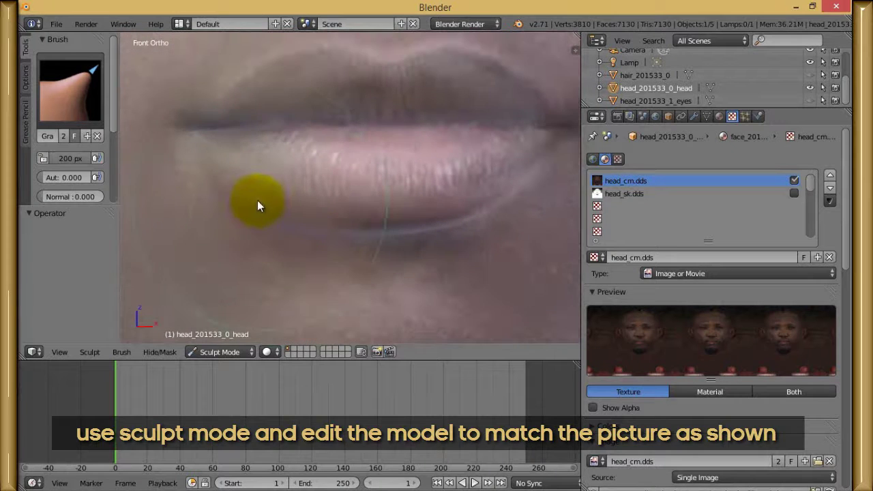
left_click_drag(257, 200, 255, 195)
left_click_drag(349, 230, 345, 222)
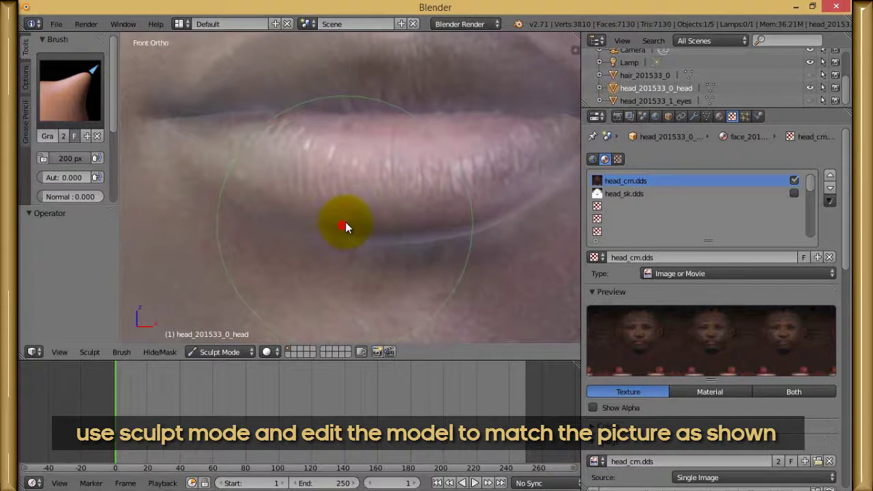
left_click(411, 237)
Step: Pull the lower lip's bottom edge on the face's left side and at the centre into line with the photo
scroll(418, 212, "down", 2)
middle_click_drag(418, 208, 310, 197, "shift")
scroll(355, 207, "up", 2)
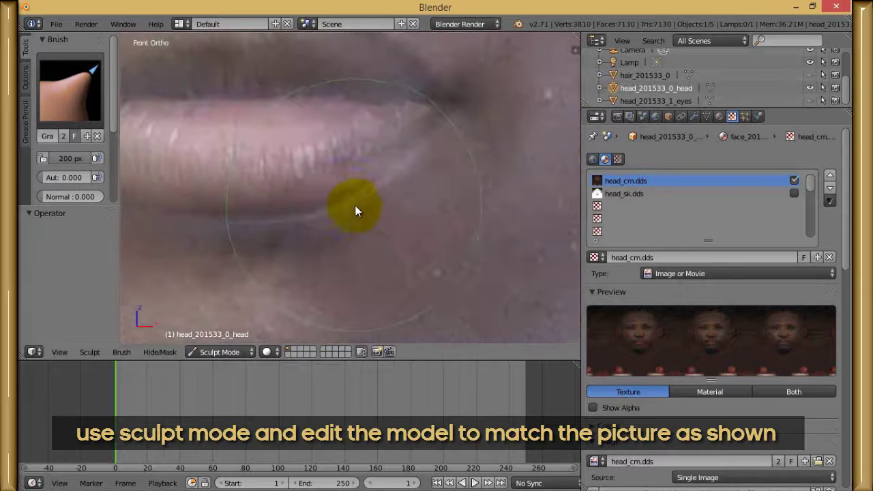
left_click_drag(343, 198, 339, 194)
scroll(305, 189, "down", 2)
scroll(301, 182, "up", 2)
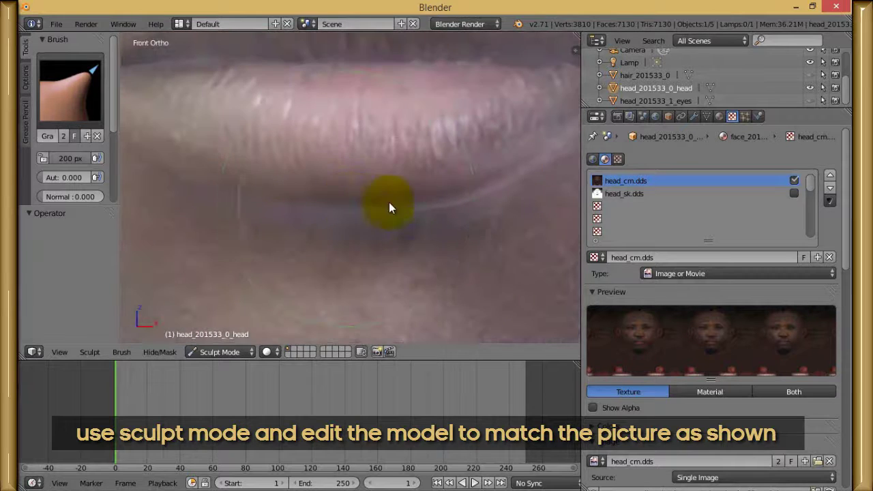
scroll(409, 206, "up", 2)
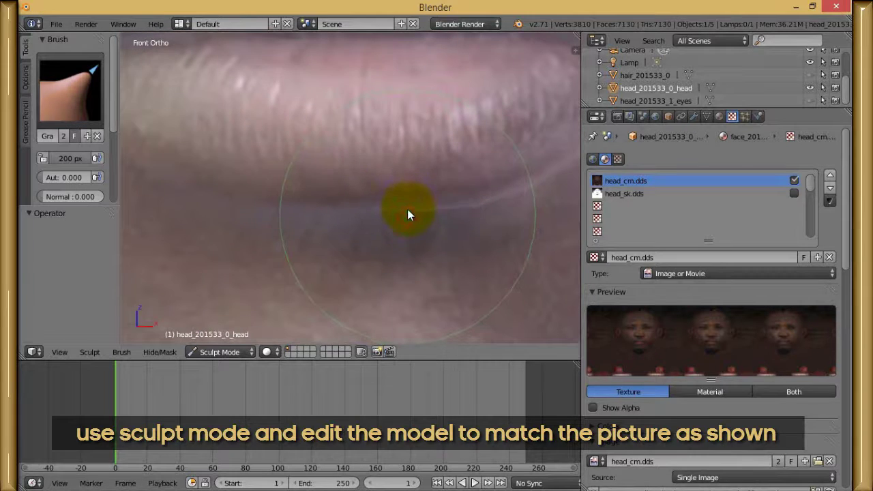
Step: Smooth the area under the lower lip with the Smooth brush, and refine the lip's lower edge with the Grab brush
key("shift+s")
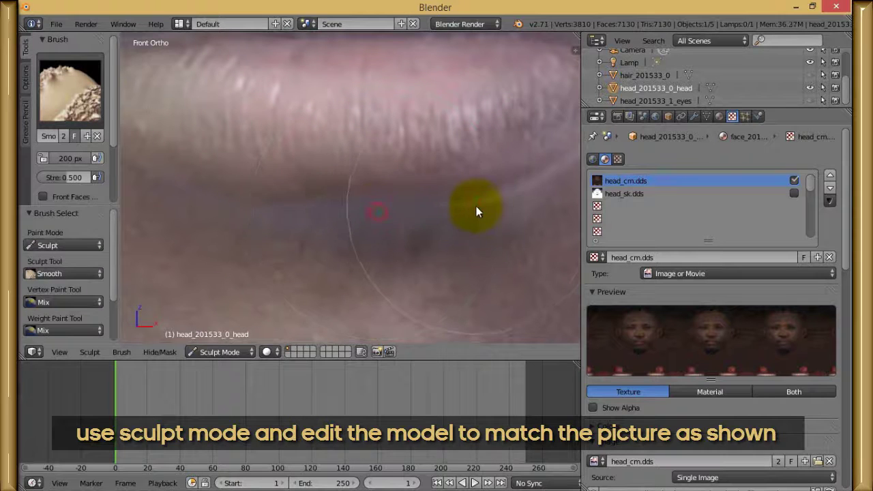
key("g")
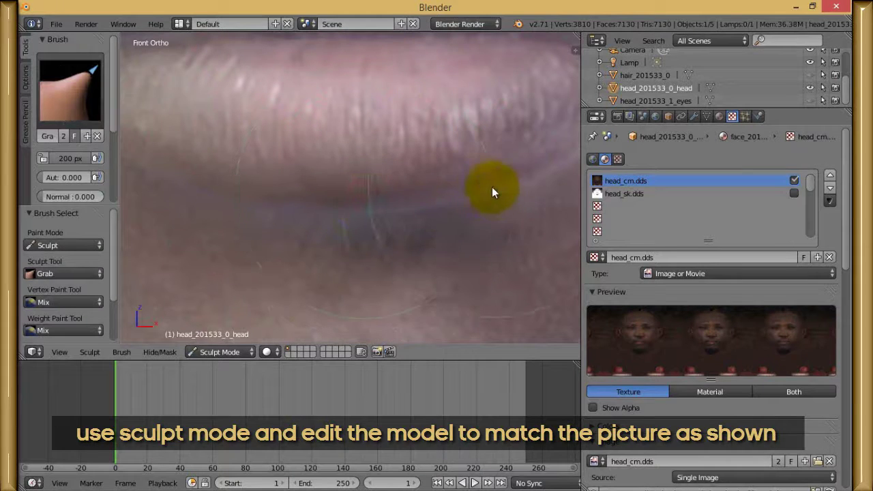
scroll(323, 215, "down", 2)
scroll(325, 204, "up", 1)
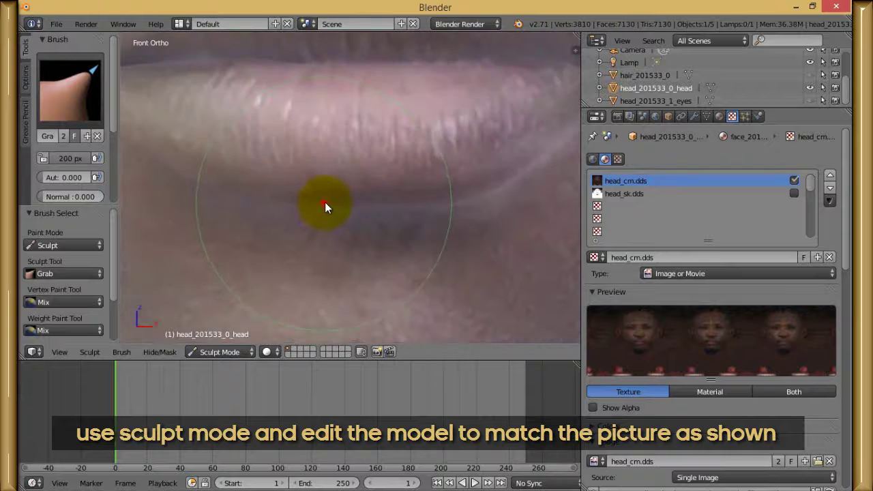
Step: Smooth the chin and jaw edge on the face's left side with the Smooth brush
scroll(389, 171, "down", 3)
scroll(389, 195, "down", 3)
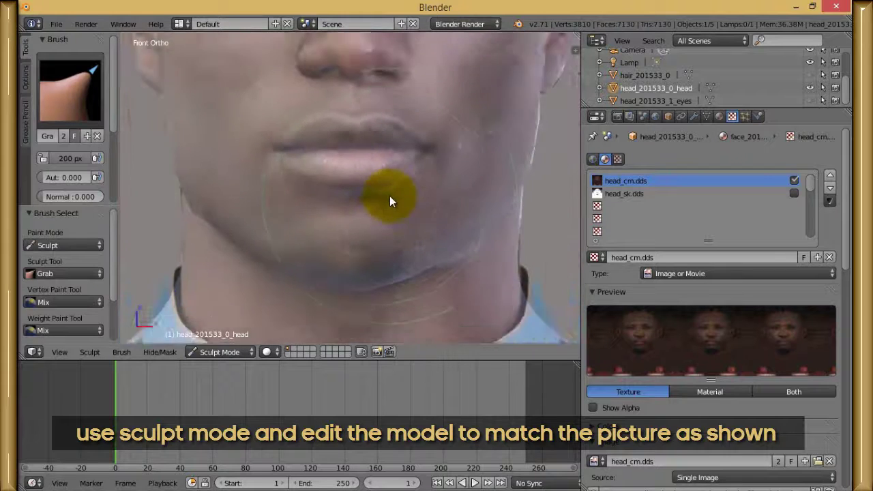
middle_click_drag(389, 195, 365, 148, "shift")
scroll(398, 184, "up", 3)
scroll(399, 186, "up", 3)
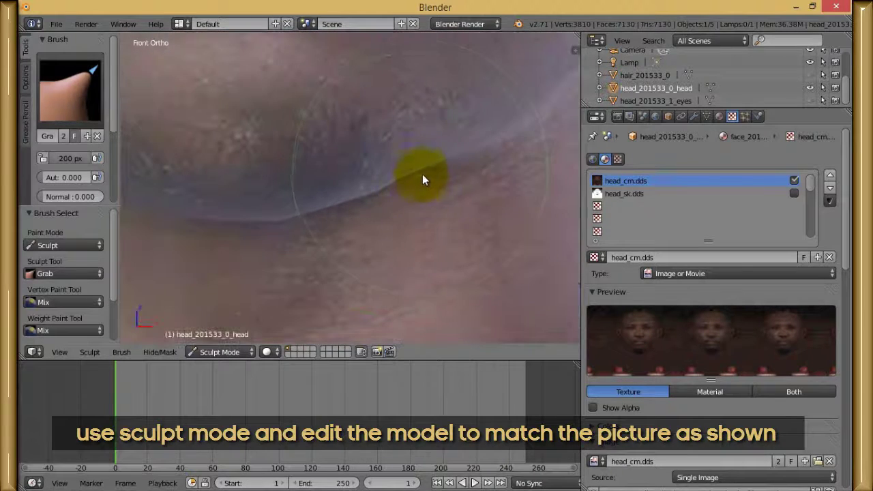
key("s")
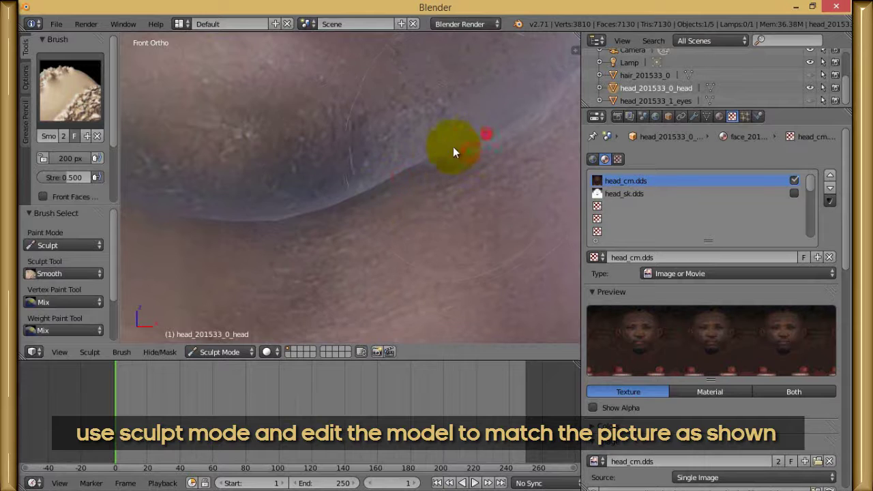
scroll(438, 155, "down", 1)
Step: Shape the jawline between the chin and the face's left ear with the Grab brush to match the photo
key("g")
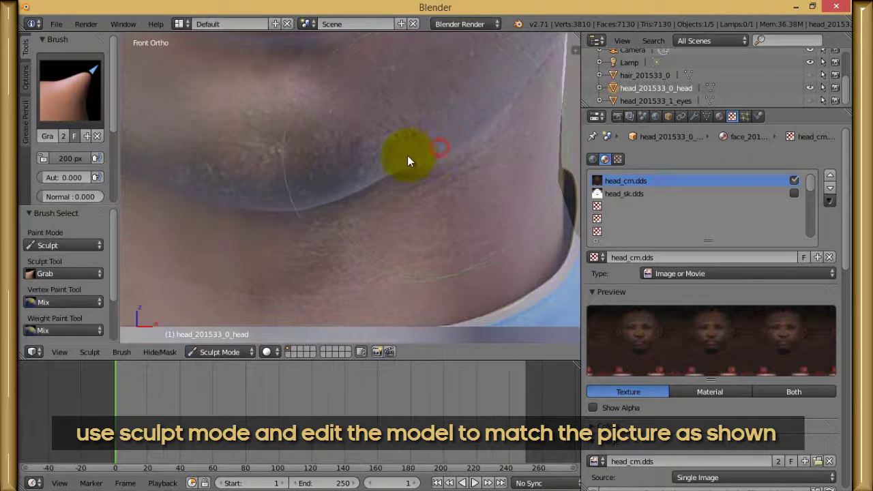
scroll(429, 167, "down", 3)
scroll(418, 184, "up", 5)
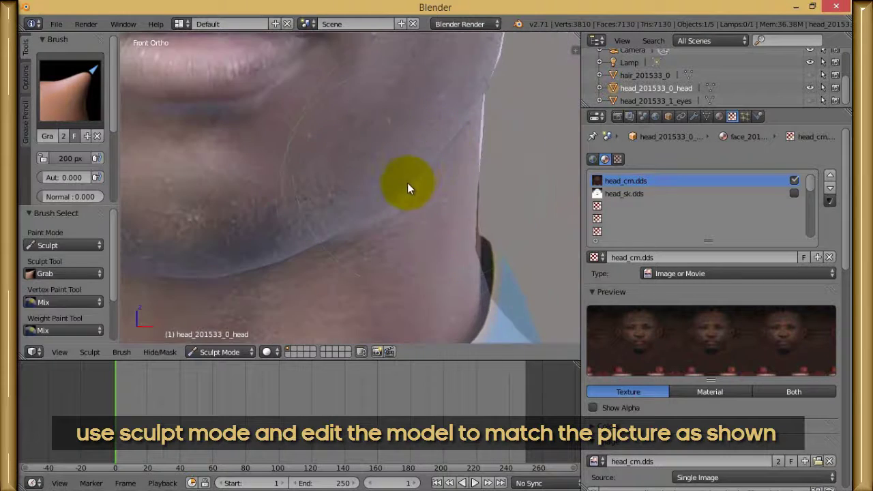
mouse_move(407, 218)
left_mouse_down()
mouse_move(447, 209)
mouse_move(440, 201)
mouse_move(476, 171)
mouse_move(532, 92)
mouse_move(542, 92)
mouse_move(410, 250)
mouse_move(393, 244)
mouse_move(396, 223)
mouse_move(419, 200)
mouse_move(411, 208)
left_mouse_up()
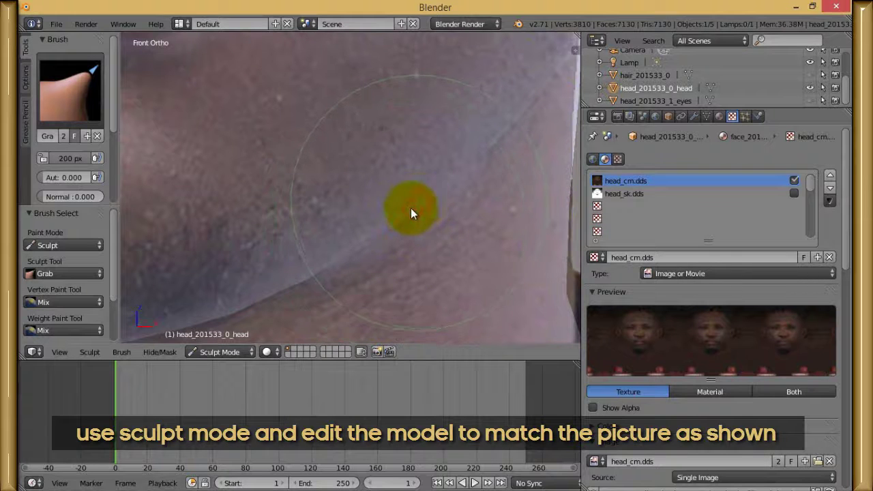
Step: Refine the chin's underside and the lower jaw contour on the face's left side to follow the photo
scroll(330, 187, "down", 8)
mouse_move(329, 188)
middle_mouse_down("shift")
mouse_move(430, 202)
mouse_move(414, 167)
middle_mouse_up("shift")
scroll(430, 202, "down", 3)
scroll(414, 167, "up", 5)
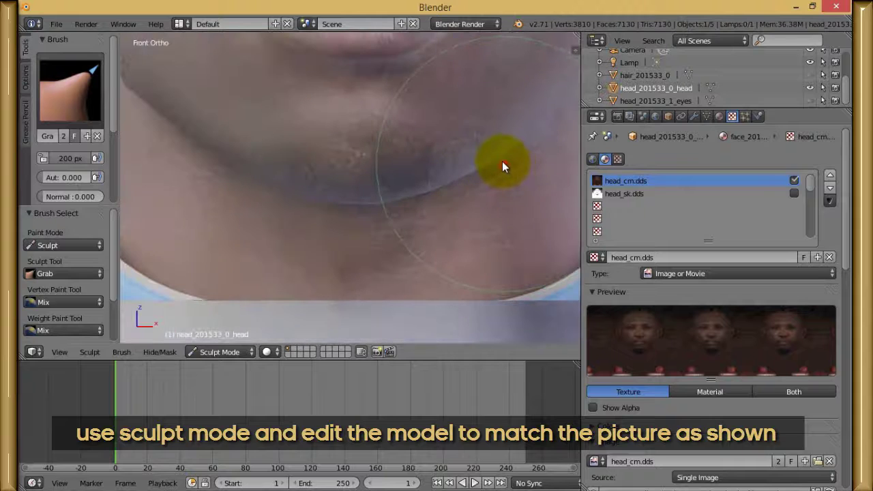
scroll(502, 161, "down", 3)
middle_click_drag(469, 151, 434, 155, "shift")
scroll(435, 155, "up", 3)
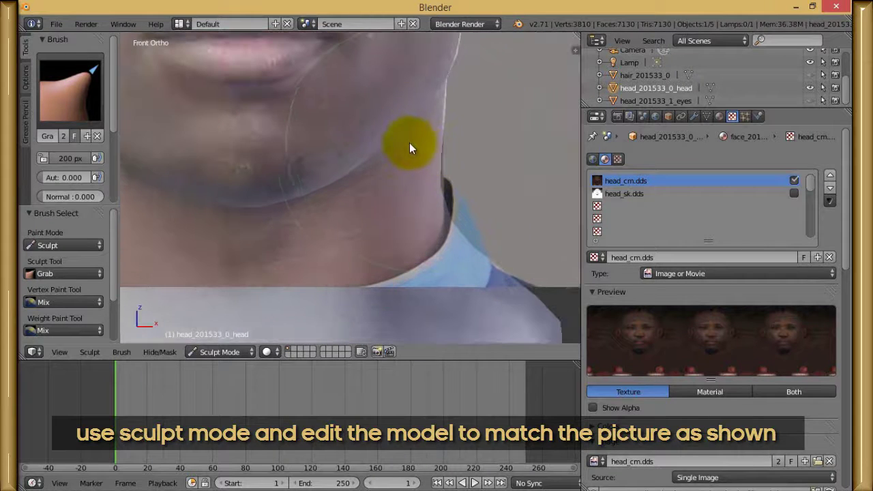
scroll(403, 152, "down", 4)
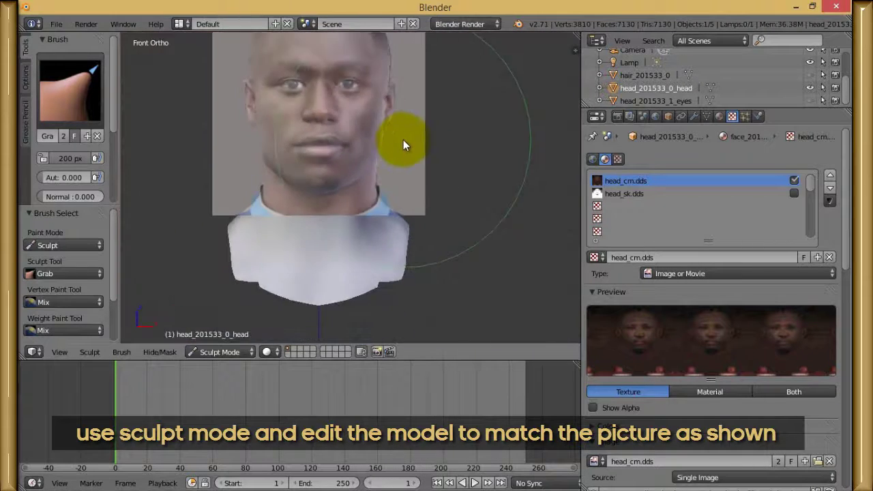
Step: Sculpt the outer corner of the face's left eye and the area beneath its eyebrow to match the photo
middle_click_drag(403, 140, 455, 220, "shift")
scroll(443, 175, "up", 3)
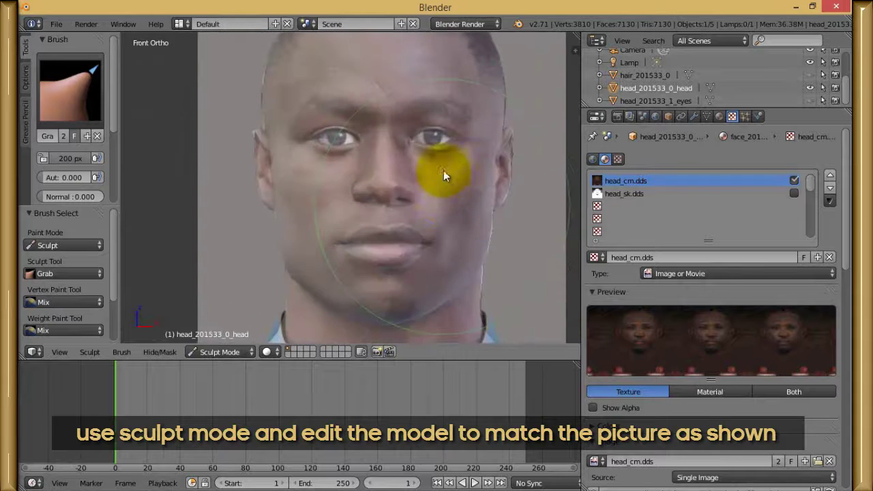
mouse_move(443, 176)
middle_mouse_down("shift")
mouse_move(419, 250)
mouse_move(452, 187)
mouse_move(448, 171)
mouse_move(360, 167)
middle_mouse_up("shift")
scroll(452, 174, "up", 3)
scroll(458, 163, "up", 4)
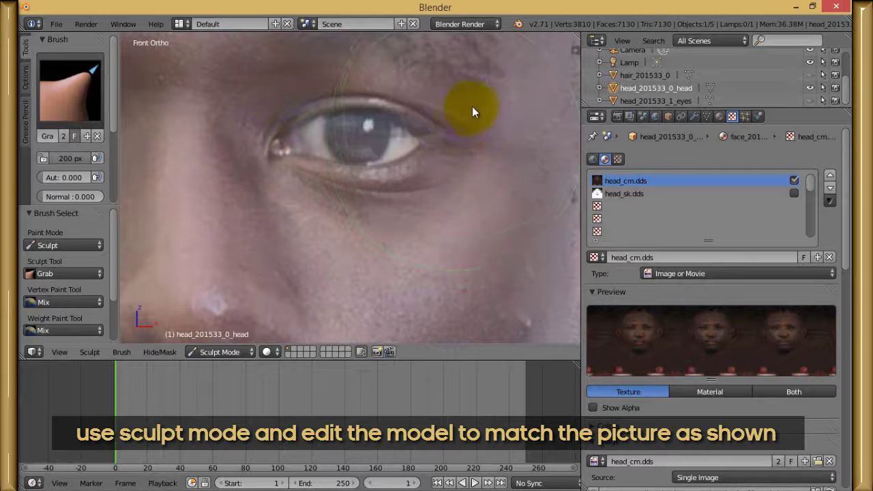
scroll(468, 137, "up", 3)
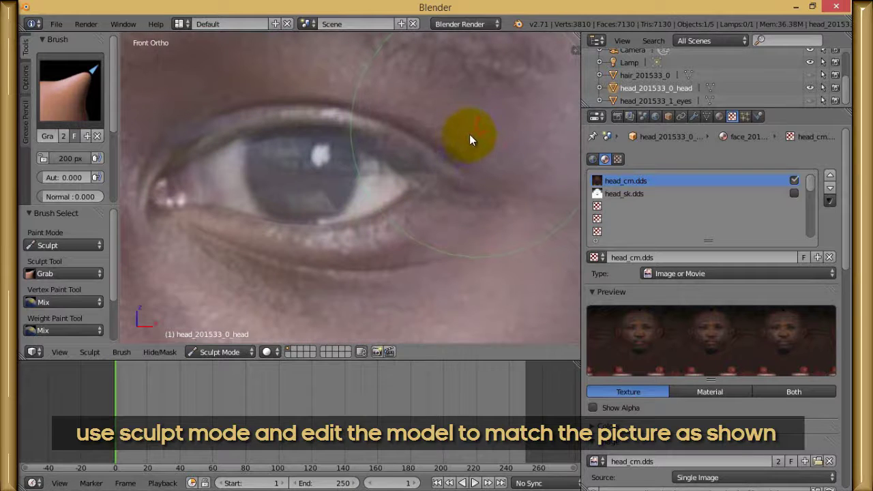
scroll(457, 148, "down", 2)
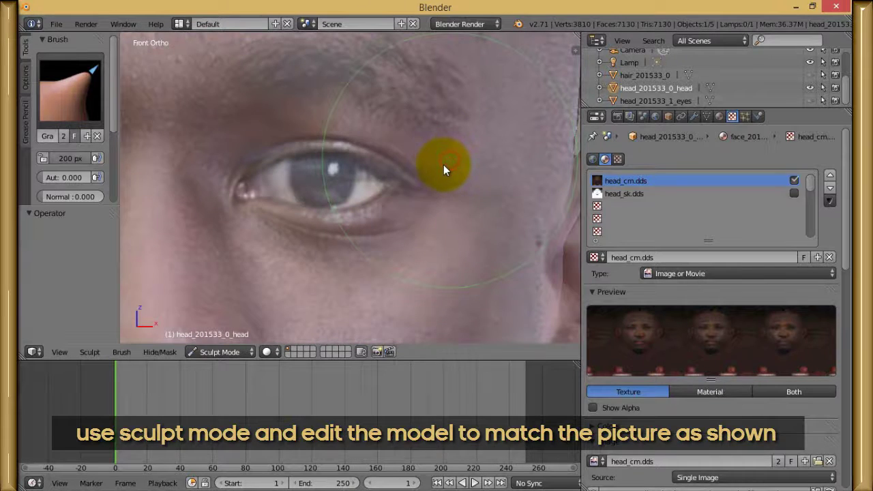
left_click_drag(402, 144, 391, 146)
left_click_drag(293, 123, 288, 120)
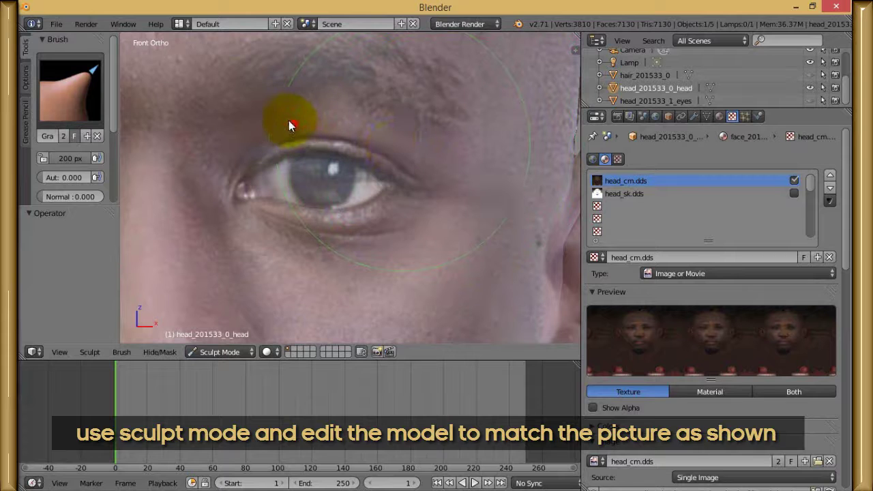
Step: Adjust the inner half of the upper lid on the face's left eye to fit the photo
scroll(395, 140, "up", 3)
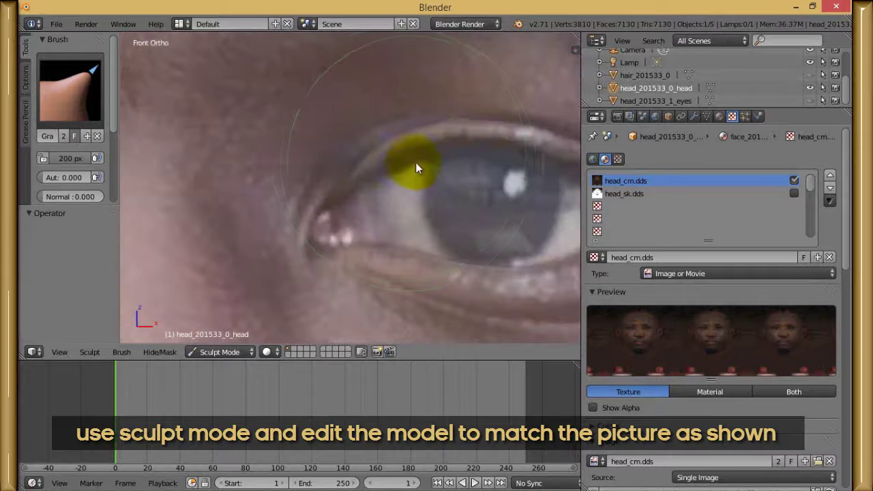
left_click_drag(408, 171, 383, 115)
scroll(453, 170, "up", 2)
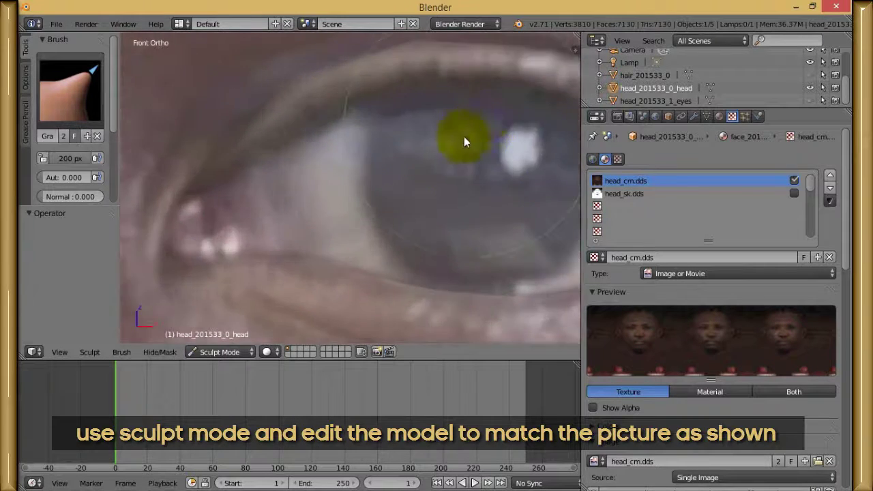
left_click_drag(485, 113, 486, 127)
middle_click_drag(488, 106, 338, 82, "shift")
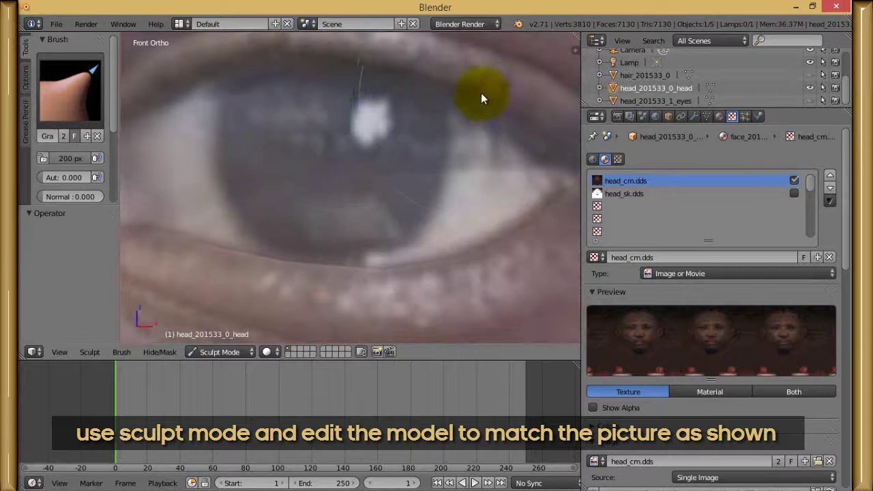
Step: Reshape the upper lid edge and fold above the iris of the face's left eye to align with the photo
mouse_move(450, 100)
middle_mouse_down("shift")
mouse_move(478, 192)
mouse_move(491, 205)
middle_mouse_up("shift")
scroll(315, 168, "up", 2)
left_click_drag(308, 165, 324, 191)
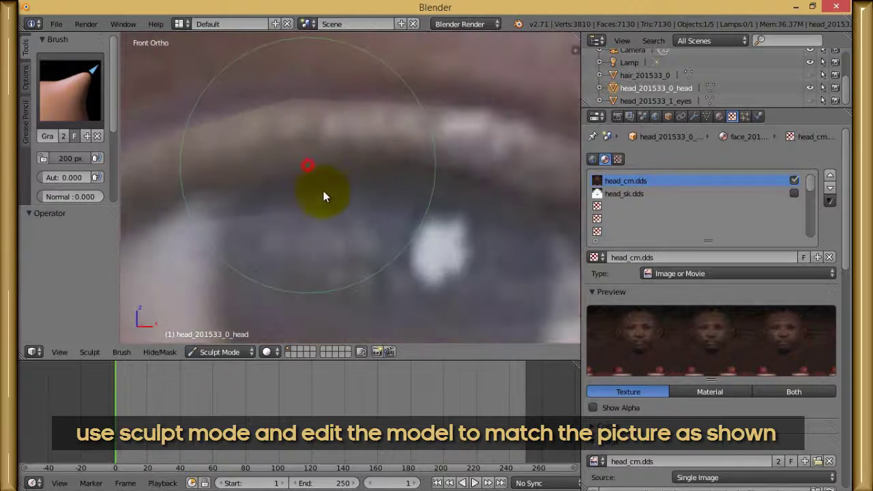
left_click(452, 85)
middle_click_drag(201, 210, 347, 185, "shift")
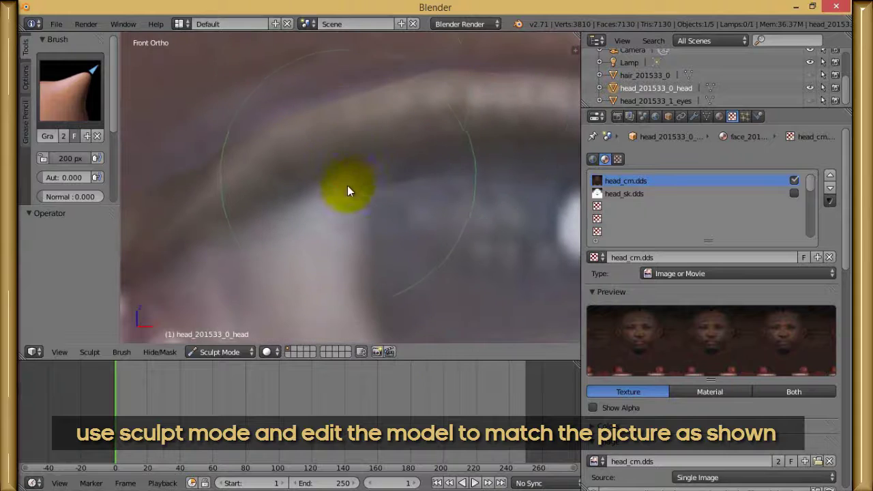
Step: Sculpt the lower lid edge of the face's left eye to follow the eye in the photo
scroll(369, 201, "down", 2)
scroll(460, 211, "up", 2)
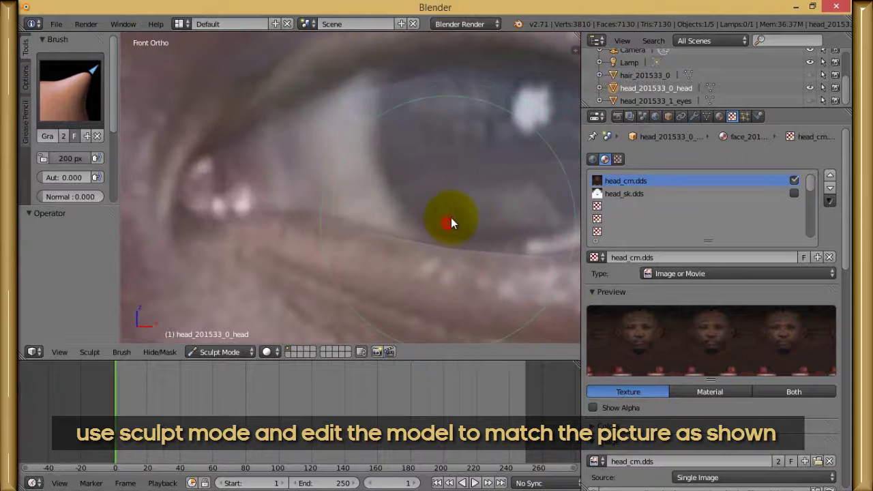
scroll(450, 221, "down", 3)
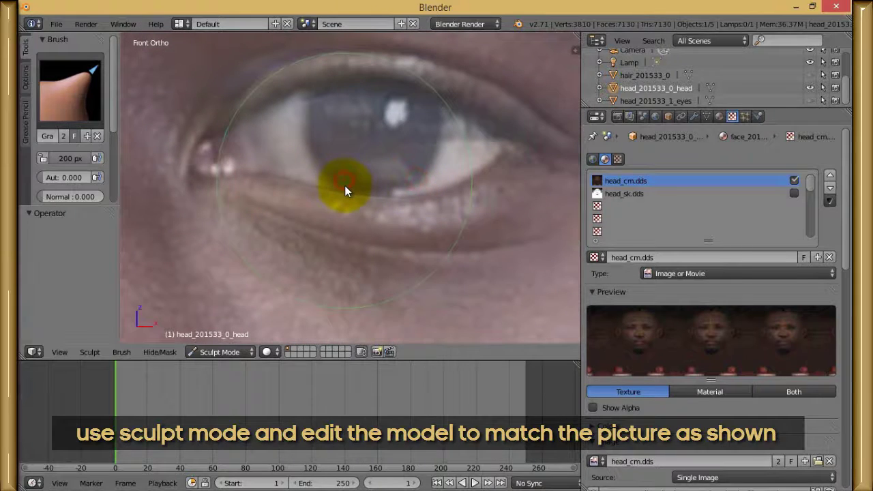
scroll(354, 189, "up", 2)
scroll(372, 195, "down", 2)
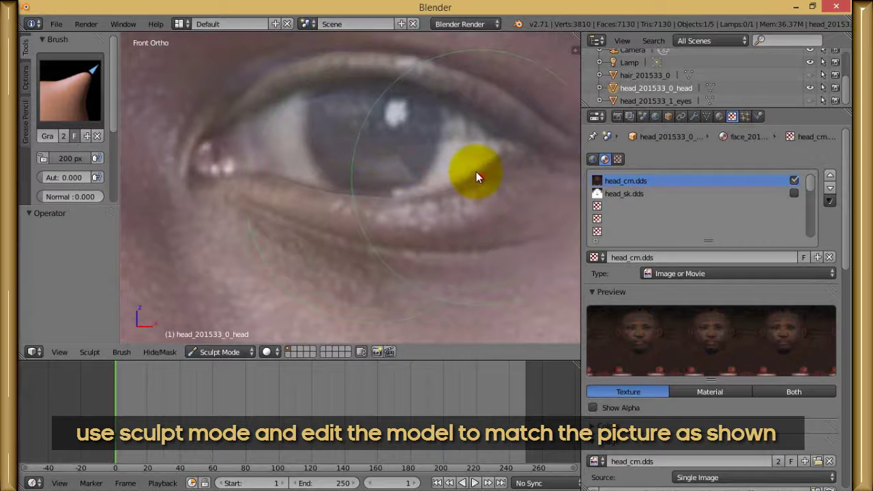
scroll(356, 151, "down", 2)
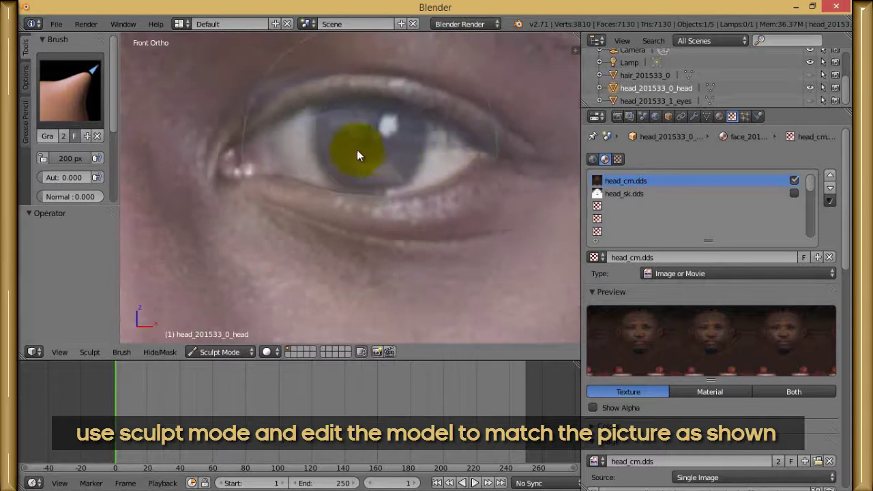
Step: Sculpt the inner corner of the face's left eye to line up with the eye in the photo
middle_click_drag(356, 151, 481, 141, "shift")
scroll(411, 158, "up", 2)
mouse_move(369, 164)
left_mouse_down()
mouse_move(380, 158)
mouse_move(363, 152)
left_mouse_up()
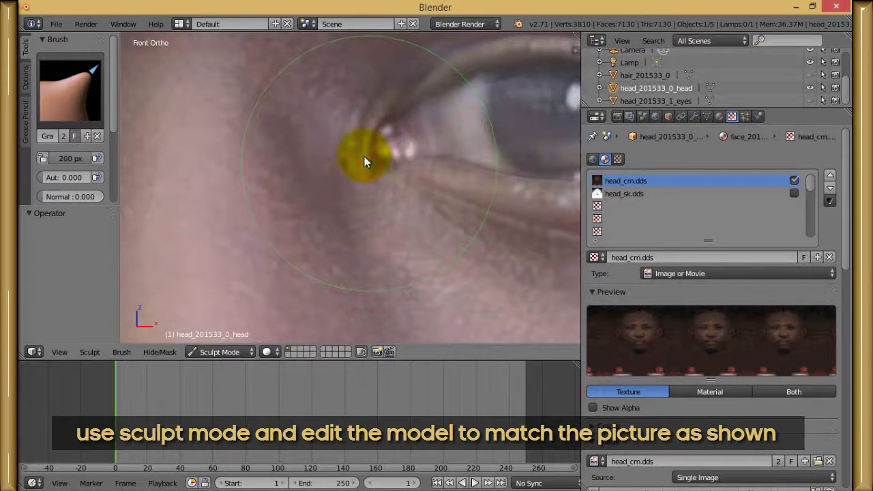
scroll(366, 156, "down", 5)
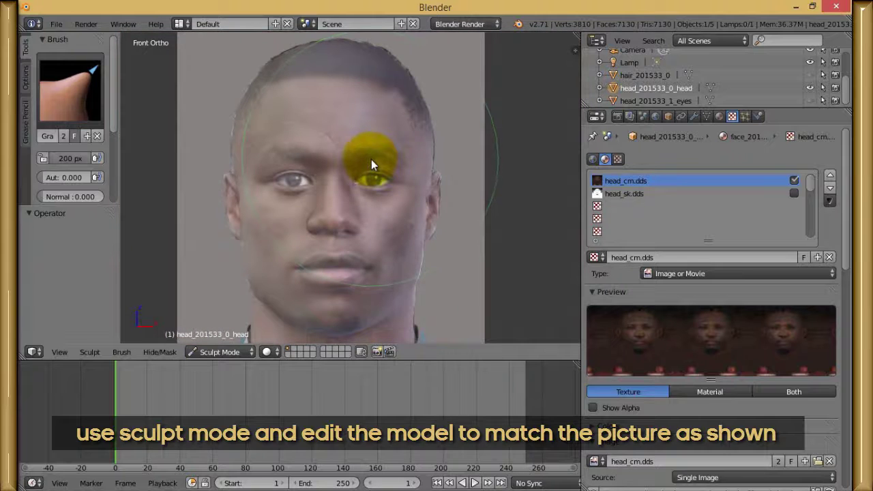
Step: Pull the cheek, jaw and neck outline on the face's left side in to match the photo's silhouette
middle_click_drag(417, 192, 404, 111, "shift")
scroll(471, 201, "up", 3)
middle_click_drag(508, 189, 443, 162, "shift")
scroll(444, 161, "up", 4)
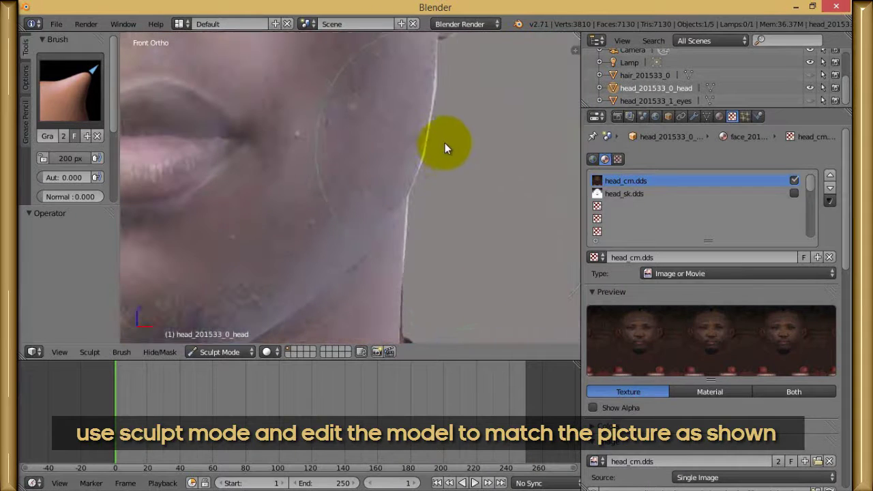
left_click_drag(433, 138, 426, 136)
left_click_drag(443, 78, 434, 78)
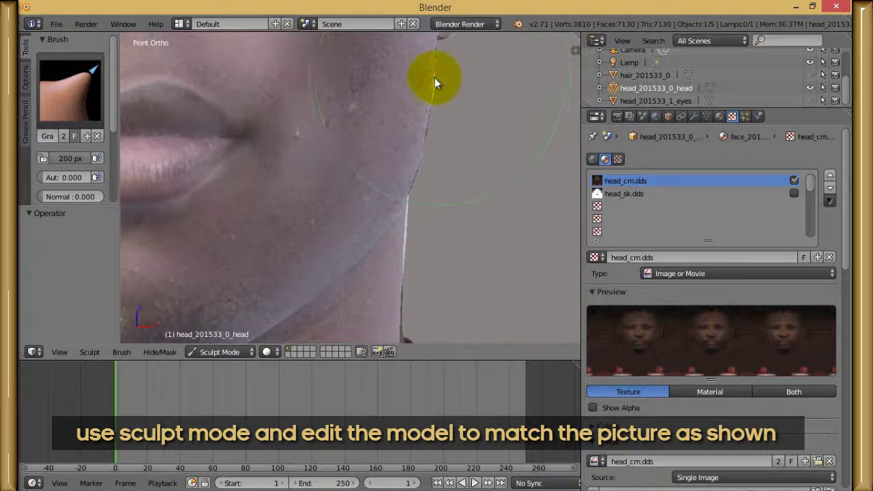
mouse_move(412, 236)
left_mouse_down()
mouse_move(404, 234)
mouse_move(396, 341)
mouse_move(394, 297)
left_mouse_up()
scroll(394, 297, "down", 6)
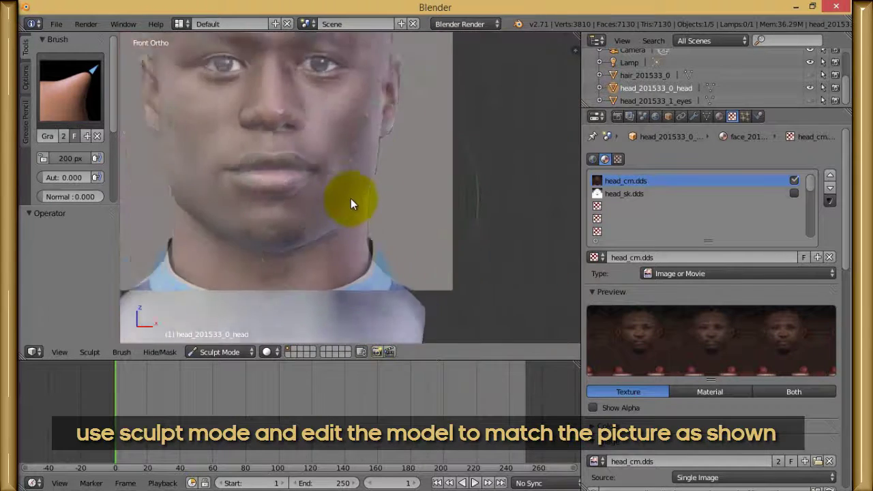
scroll(409, 229, "down", 1)
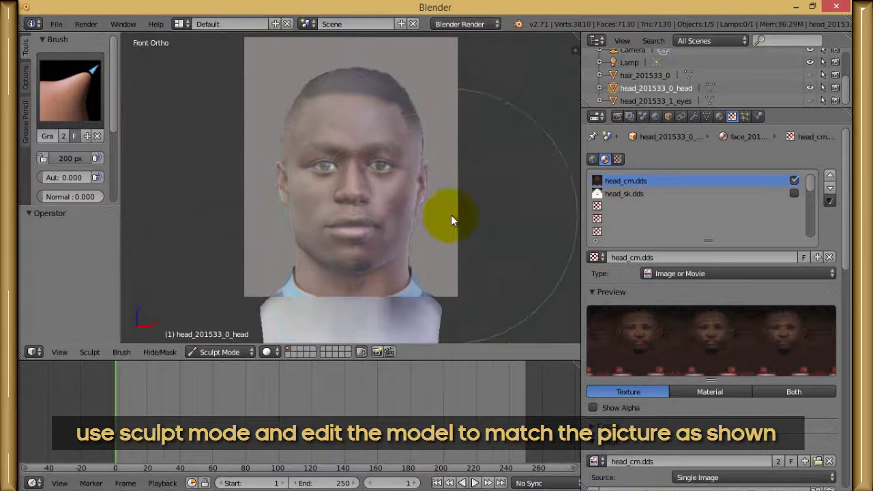
Step: Lower the background photo's opacity to 0.390 and display the head with Texture viewport shading
key("n")
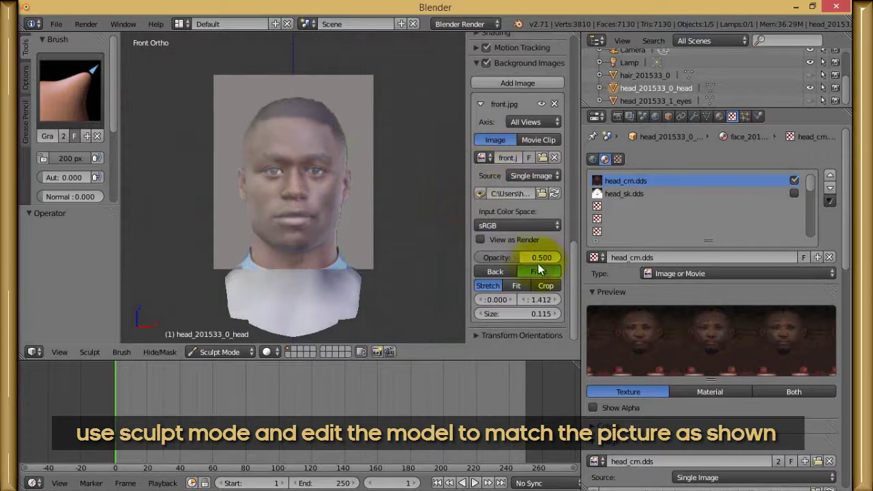
left_click_drag(516, 259, 508, 259)
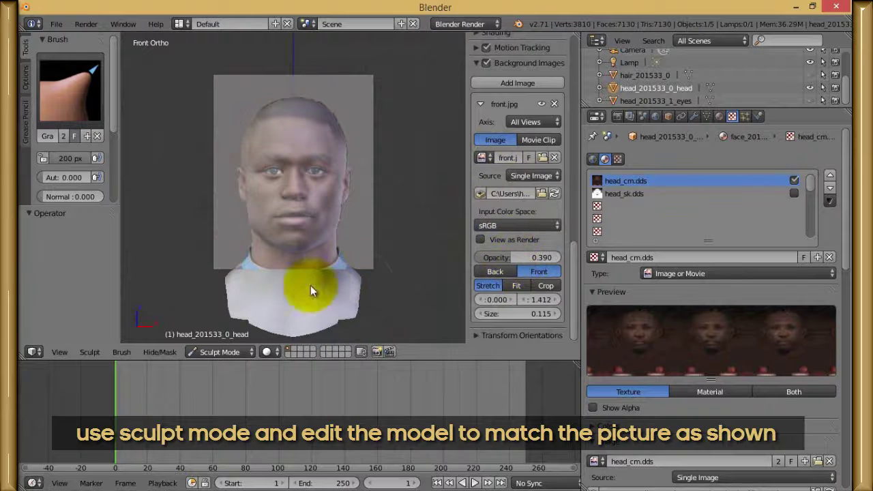
left_click(272, 352)
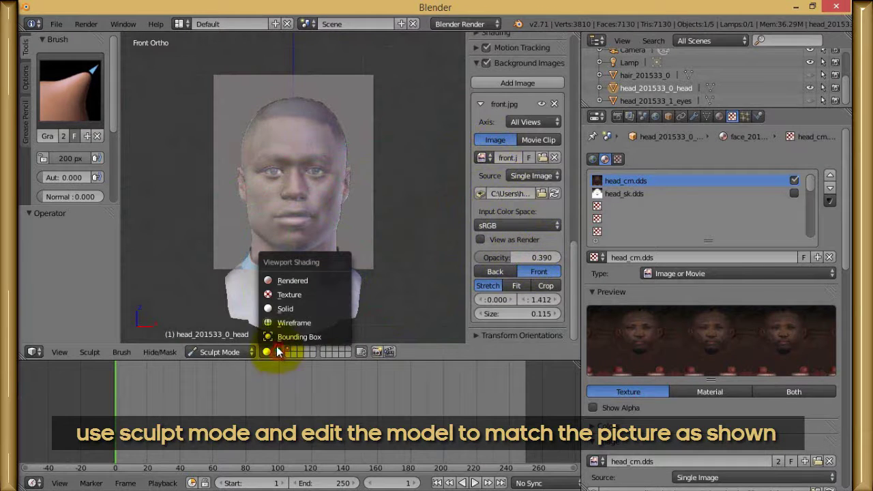
left_click(323, 295)
Step: Sculpt the upper lip contour on the face's left side to match the photo, reducing the background opacity to 0.185
middle_click_drag(360, 232, 373, 199, "shift")
scroll(373, 199, "up", 12)
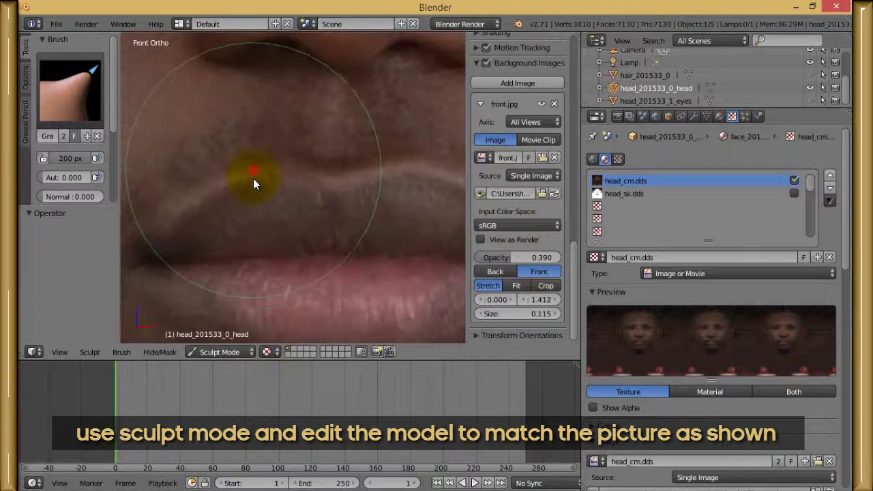
middle_click_drag(348, 185, 288, 175, "shift")
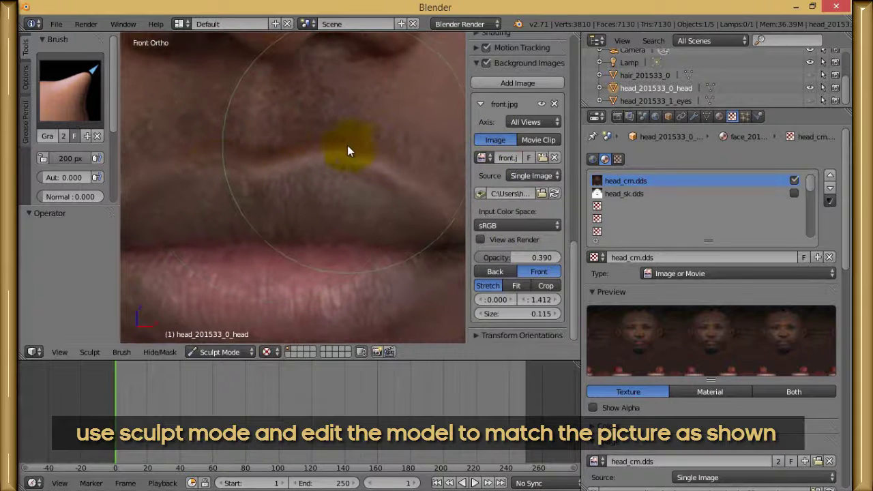
left_click_drag(347, 146, 347, 161)
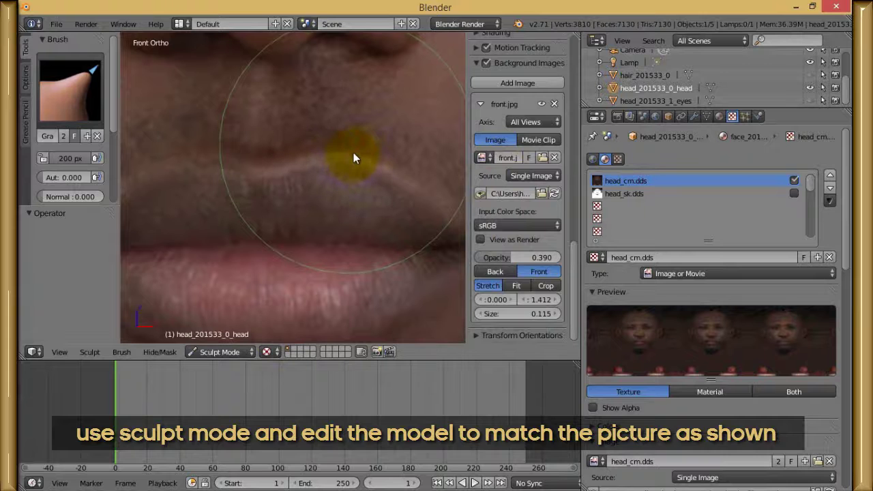
mouse_move(510, 255)
left_mouse_down()
mouse_move(482, 257)
mouse_move(524, 259)
mouse_move(477, 254)
left_mouse_up()
mouse_move(396, 225)
left_mouse_down()
mouse_move(382, 228)
mouse_move(399, 228)
mouse_move(418, 177)
left_mouse_up()
scroll(325, 174, "down", 5)
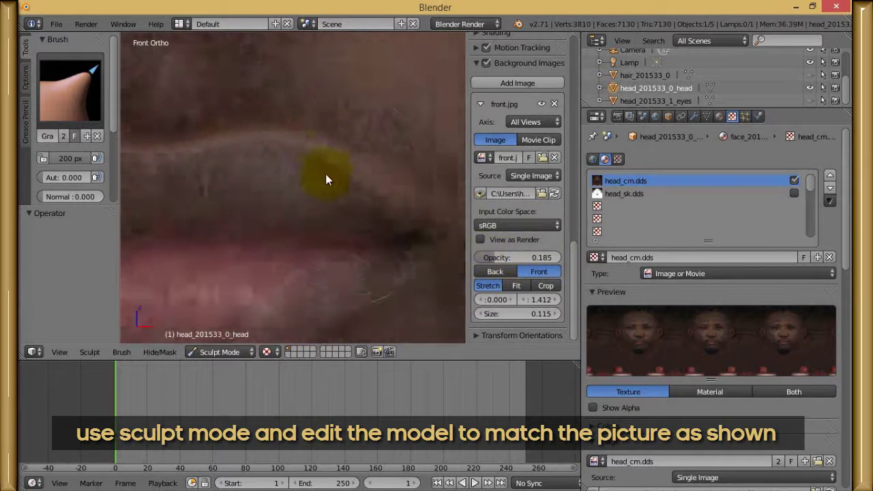
Step: Restore the front view and refine the upper lip edge on the face's left side with the background photo's opacity at 0.256
middle_click_drag(359, 179, 353, 179)
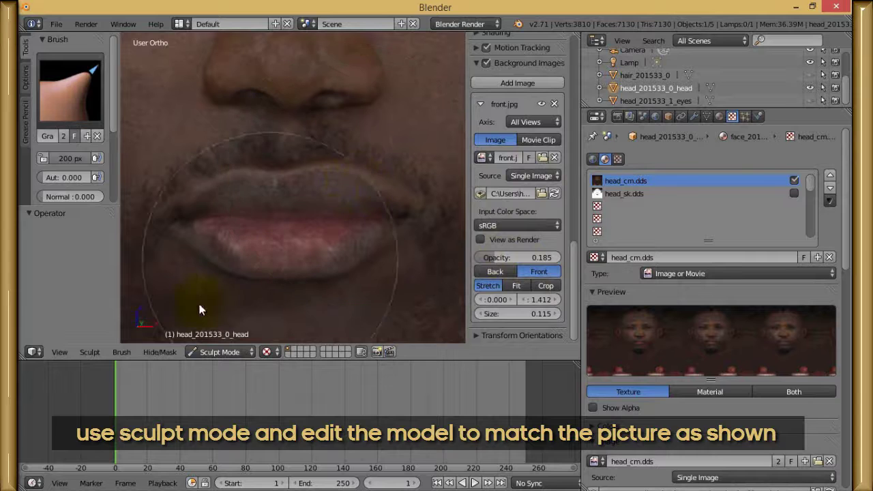
left_click(70, 351)
left_click(108, 266)
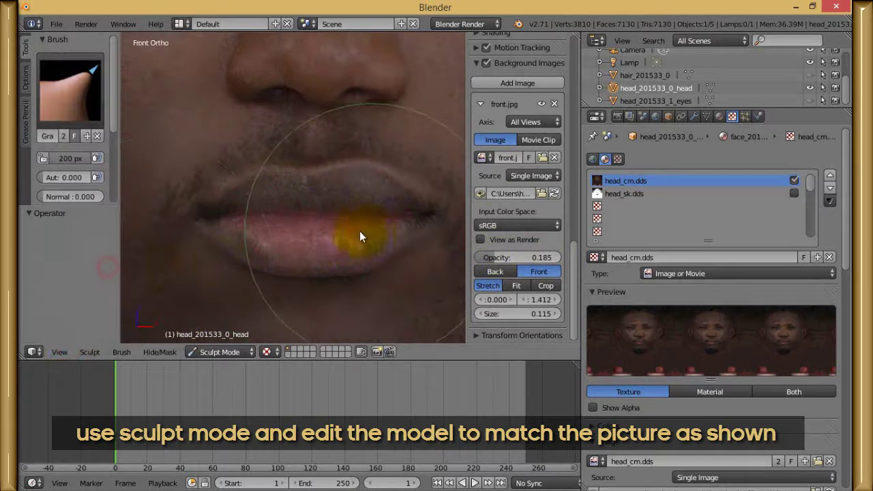
mouse_move(492, 256)
left_mouse_down()
mouse_move(526, 263)
mouse_move(468, 269)
mouse_move(508, 268)
left_mouse_up()
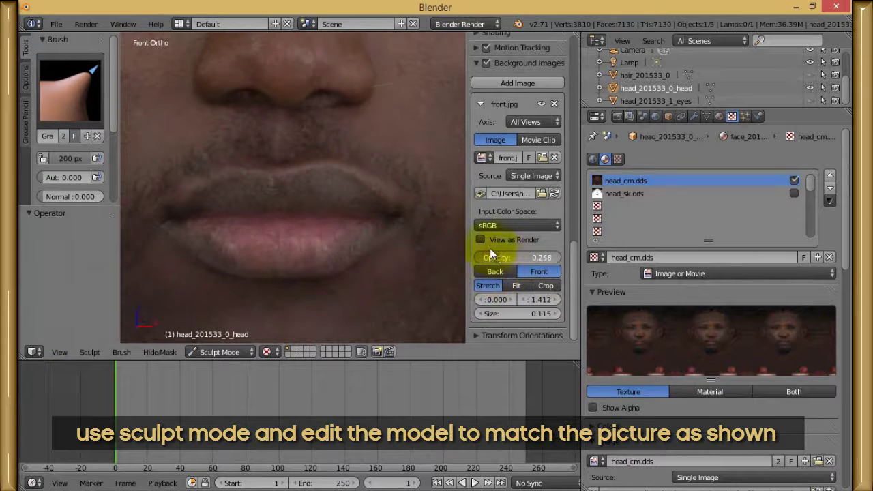
middle_click_drag(395, 212, 362, 212, "shift")
scroll(383, 176, "up", 4)
left_click_drag(384, 175, 359, 163)
left_click_drag(302, 143, 287, 147)
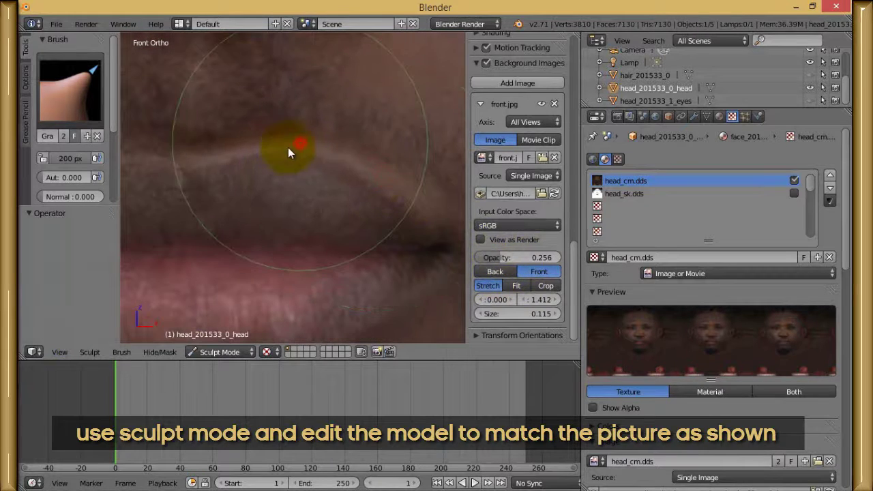
scroll(289, 147, "down", 5)
middle_click_drag(294, 151, 369, 159, "shift")
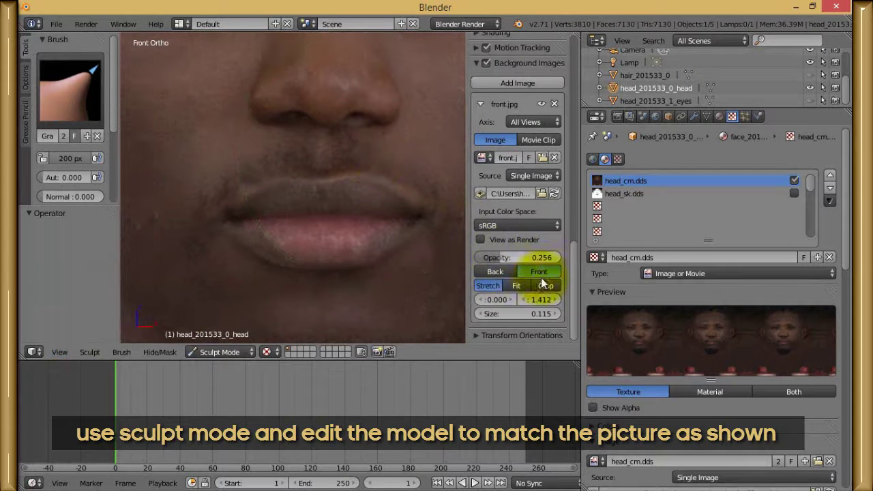
Step: Set the background photo's opacity to 0.461 and nudge the upper lip's peak on the face's left side
left_click_drag(499, 256, 526, 258)
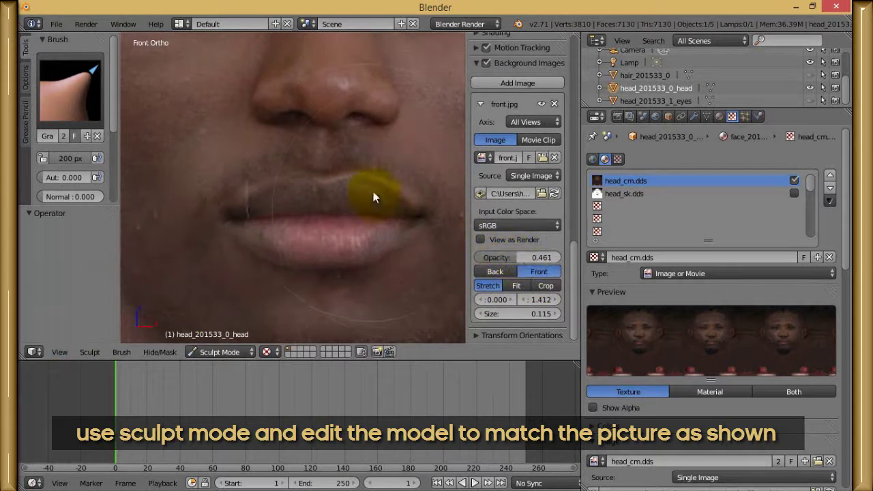
scroll(369, 189, "up", 5)
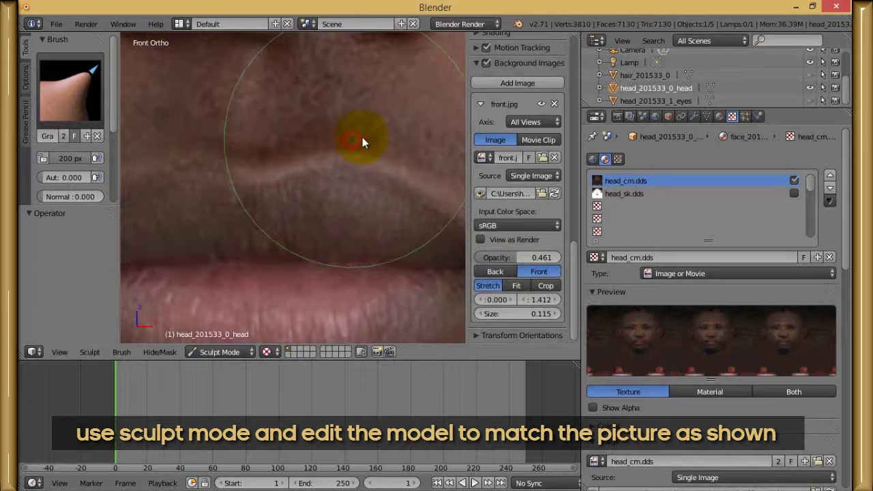
scroll(301, 154, "down", 5)
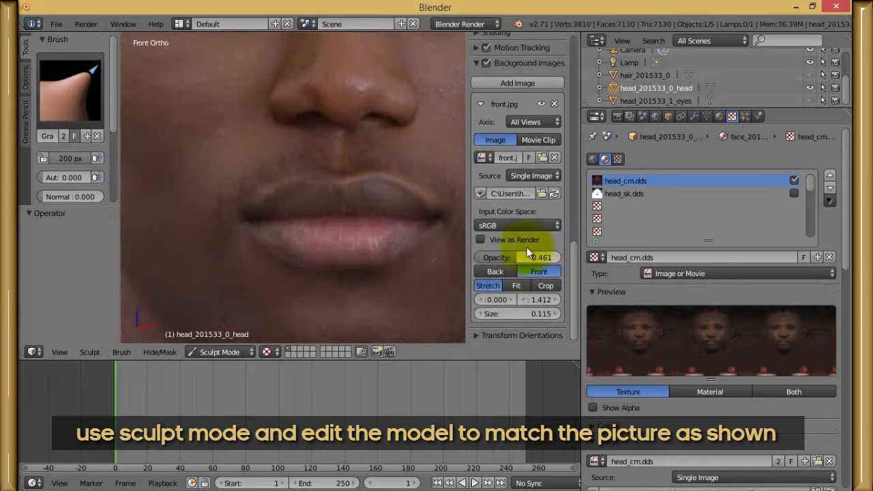
Step: Sculpt the mouth corner on the face's right side to fit the photo, using background opacities of 0.311 and 0.555
mouse_move(509, 259)
left_mouse_down()
mouse_move(517, 257)
mouse_move(494, 257)
left_mouse_up()
scroll(253, 188, "up", 2)
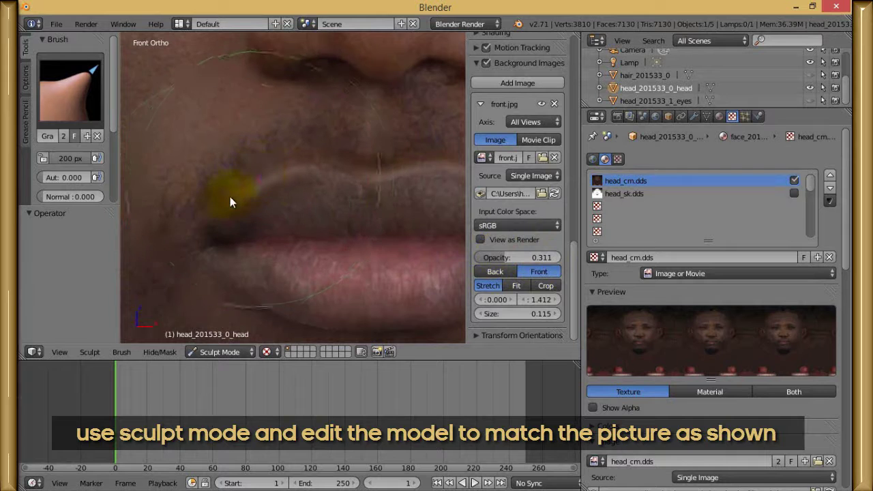
scroll(267, 175, "up", 2)
scroll(267, 169, "up", 1)
scroll(210, 187, "down", 2)
left_click(238, 205)
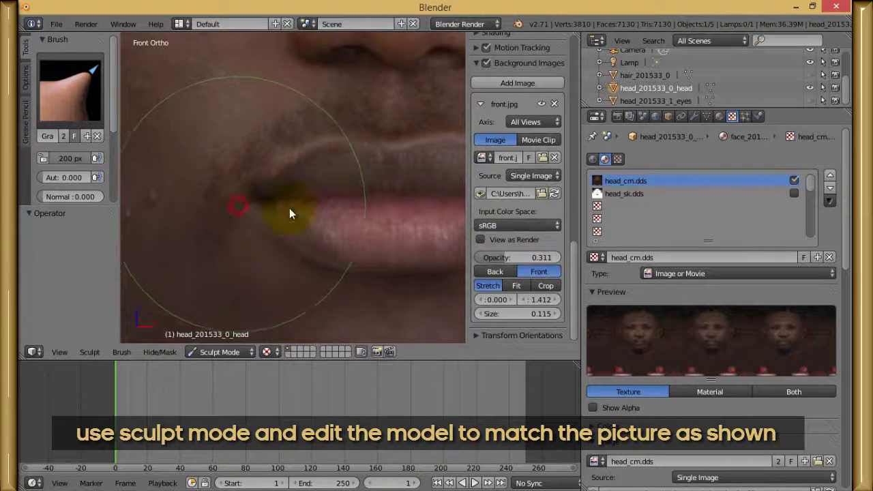
left_click_drag(533, 263, 525, 259)
scroll(301, 204, "up", 2)
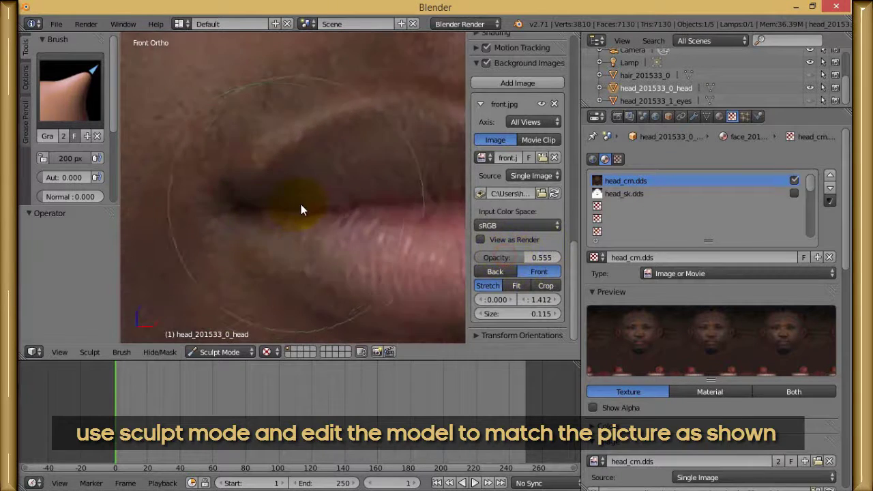
scroll(314, 196, "up", 3)
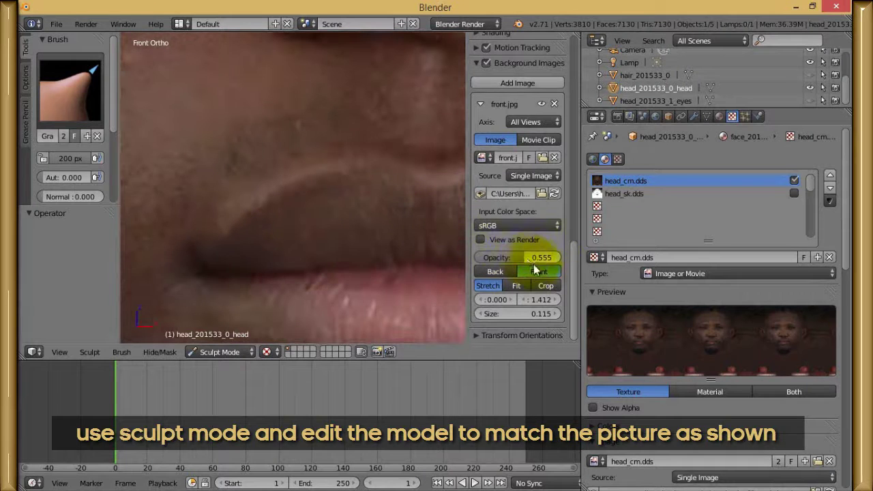
Step: Shape the central dip of the upper lip to follow the photo, using background opacities of 0.673 and 0.303
mouse_move(524, 257)
left_mouse_down()
mouse_move(532, 259)
mouse_move(497, 261)
mouse_move(533, 261)
left_mouse_up()
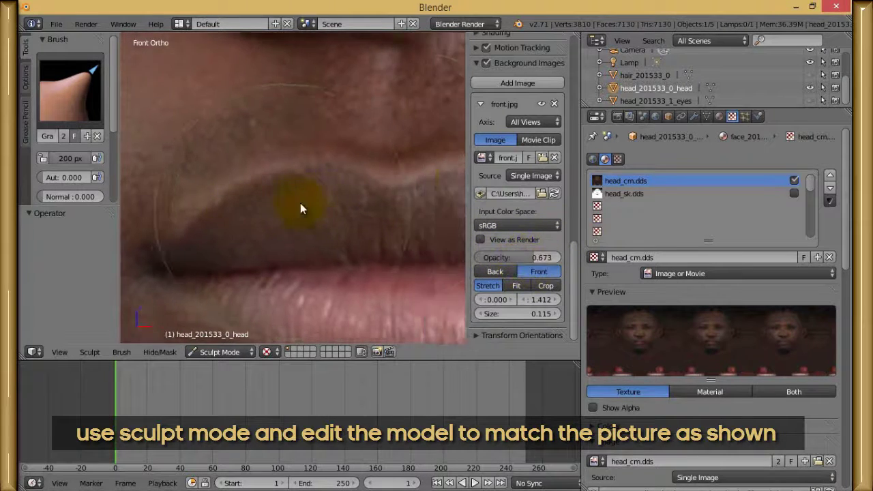
left_click(379, 184)
left_click_drag(536, 257, 505, 257)
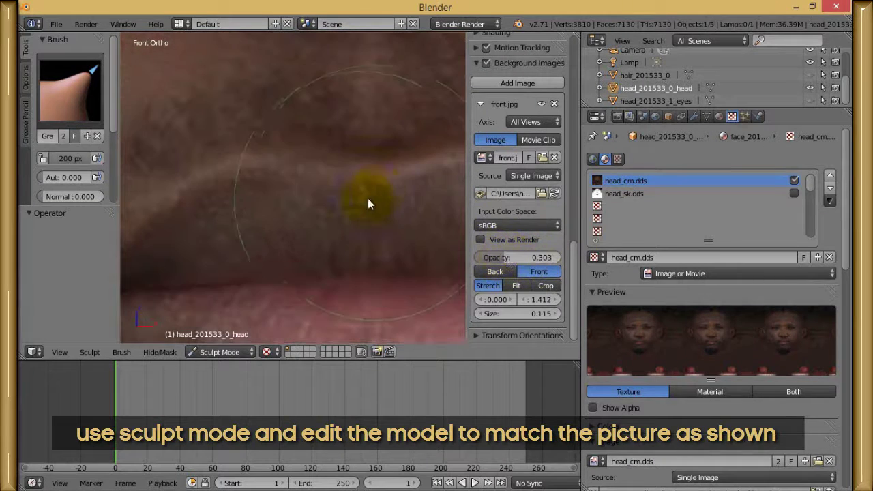
left_click_drag(378, 190, 389, 192)
scroll(402, 208, "down", 5)
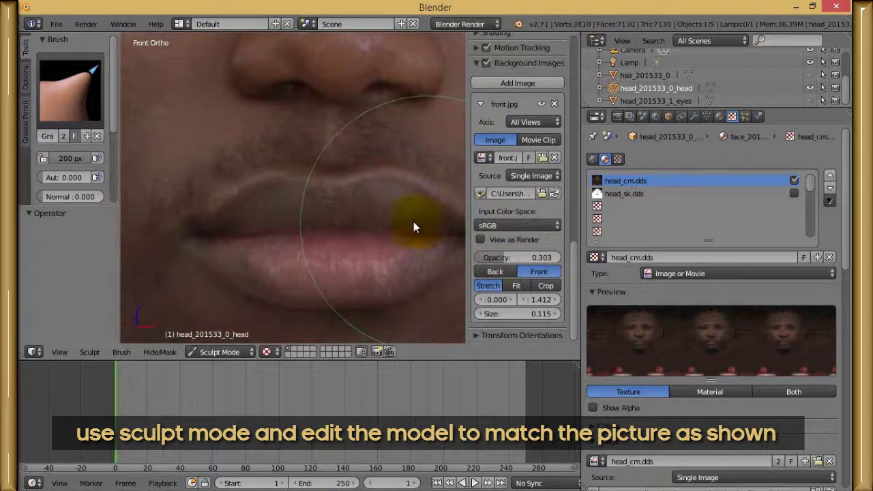
Step: Adjust the middle of the upper lip and the area beneath the nose with the background photo's opacity at 0.476
mouse_move(502, 258)
left_mouse_down()
mouse_move(534, 261)
mouse_move(512, 259)
left_mouse_up()
scroll(304, 136, "up", 4)
scroll(304, 137, "up", 2)
left_click_drag(331, 105, 349, 83)
left_click_drag(294, 105, 301, 94)
scroll(314, 102, "down", 5)
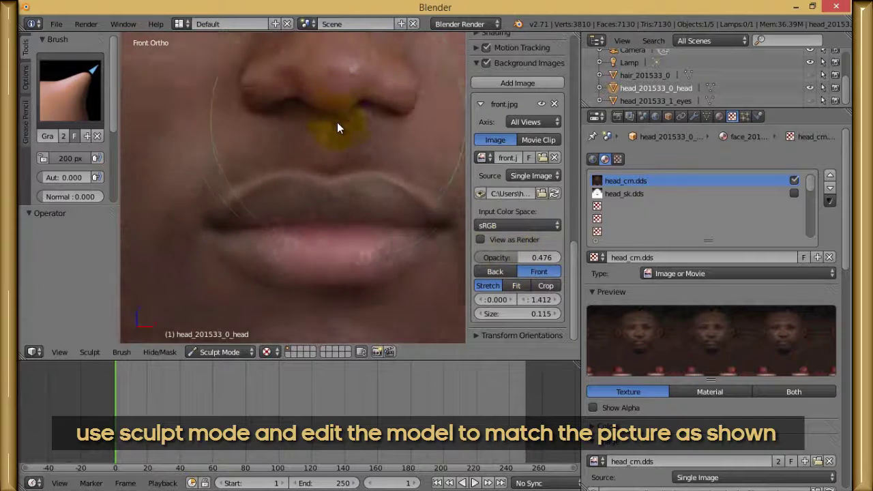
Step: Set the background photo's opacity to 0.350 and sculpt the mouth corner on the face's left side to match
scroll(336, 159, "down", 4)
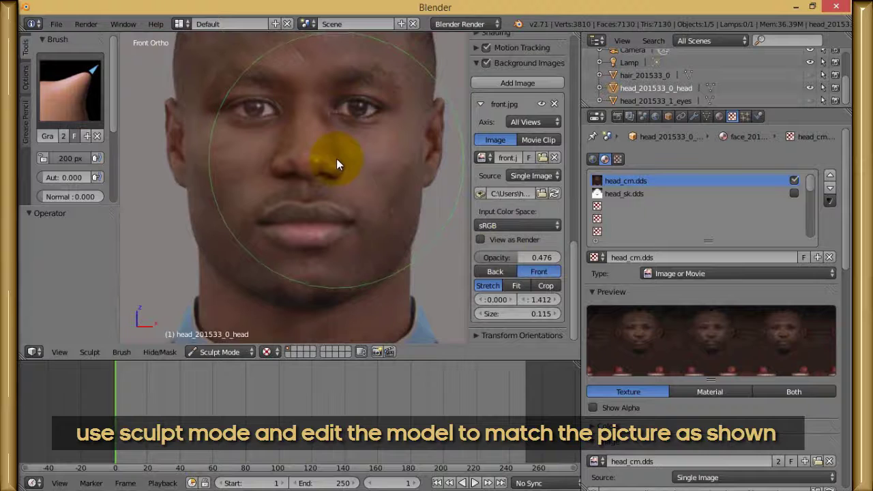
middle_click_drag(340, 158, 337, 167, "shift")
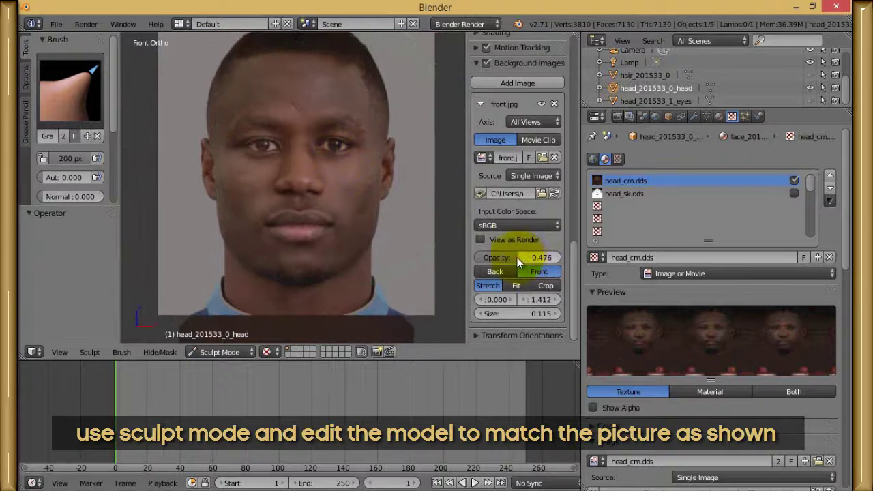
mouse_move(517, 257)
left_mouse_down()
mouse_move(472, 257)
mouse_move(506, 259)
left_mouse_up()
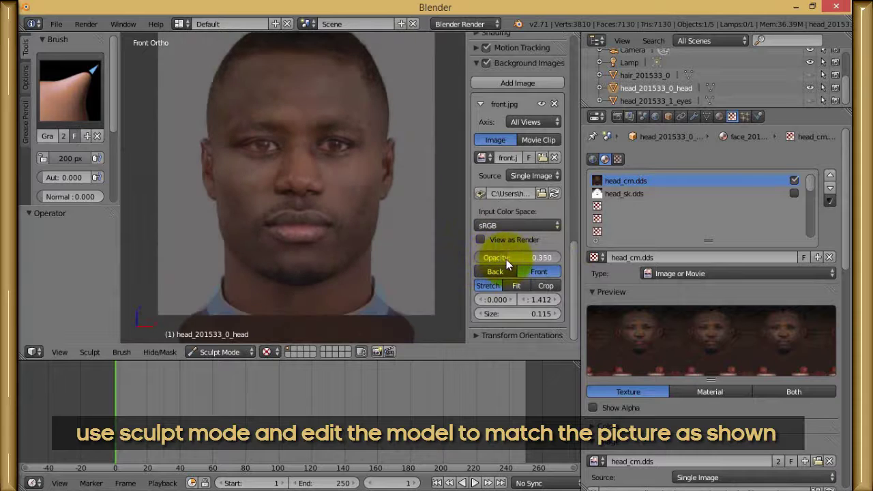
scroll(318, 191, "up", 8)
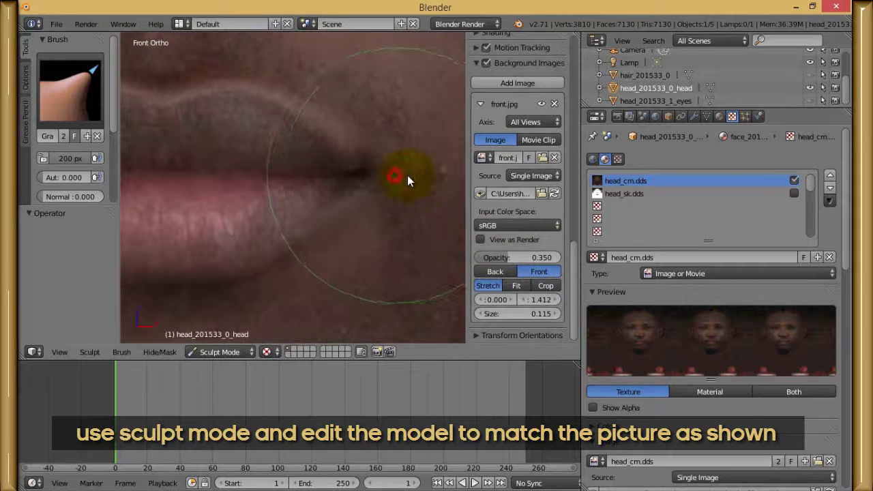
scroll(380, 172, "up", 2)
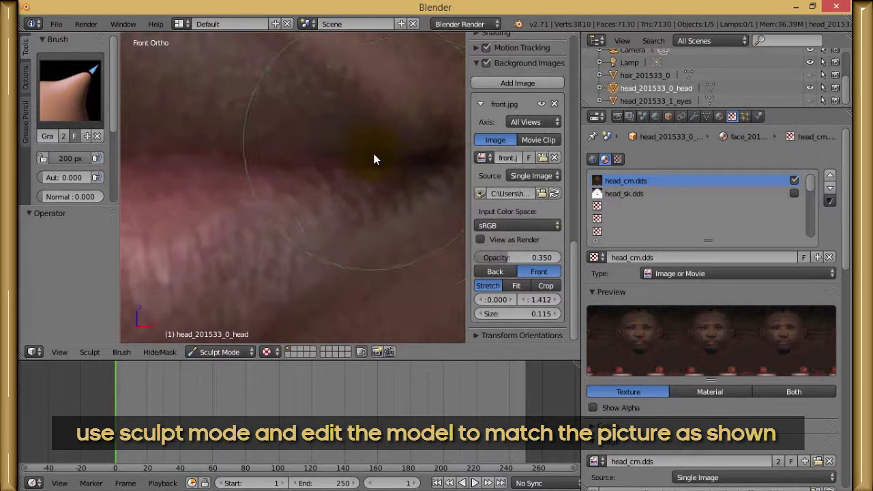
Step: Reshape the upper and lower lip edges next to the mouth corner on the face's left side to fit the photo
scroll(371, 151, "down", 5)
middle_click_drag(369, 129, 337, 136, "shift")
scroll(339, 126, "up", 4)
left_click_drag(343, 120, 304, 143)
left_click_drag(331, 310, 317, 291)
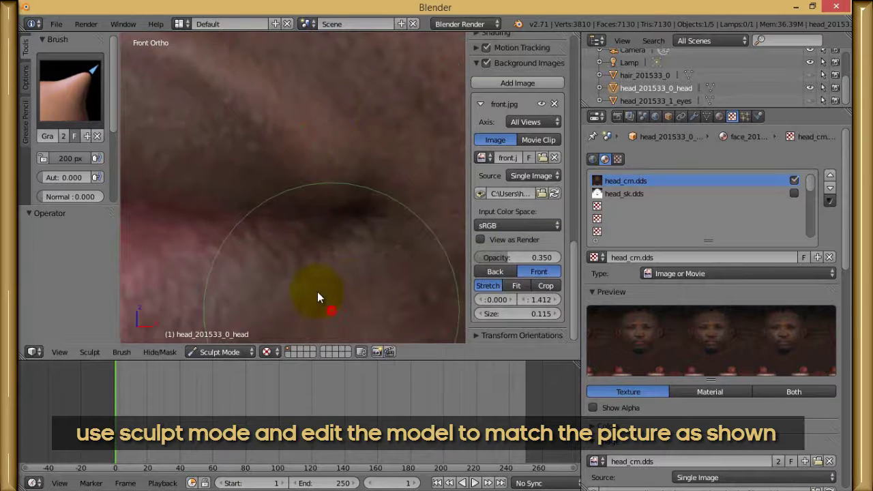
Step: Refine the upper lip edge near the mouth corner on the face's left side, using background opacities of 0.374 and 0.445
scroll(334, 235, "down", 5)
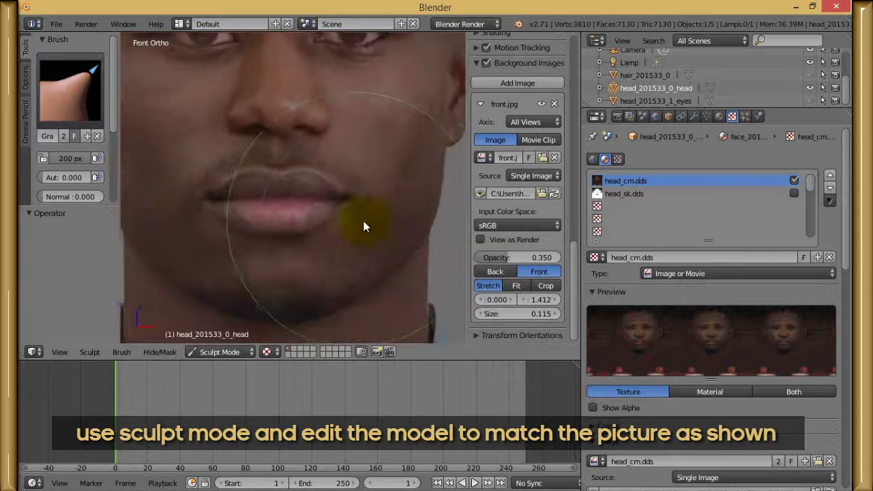
mouse_move(508, 258)
left_mouse_down()
mouse_move(480, 259)
mouse_move(512, 259)
left_mouse_up()
scroll(369, 204, "down", 3)
scroll(320, 201, "up", 6)
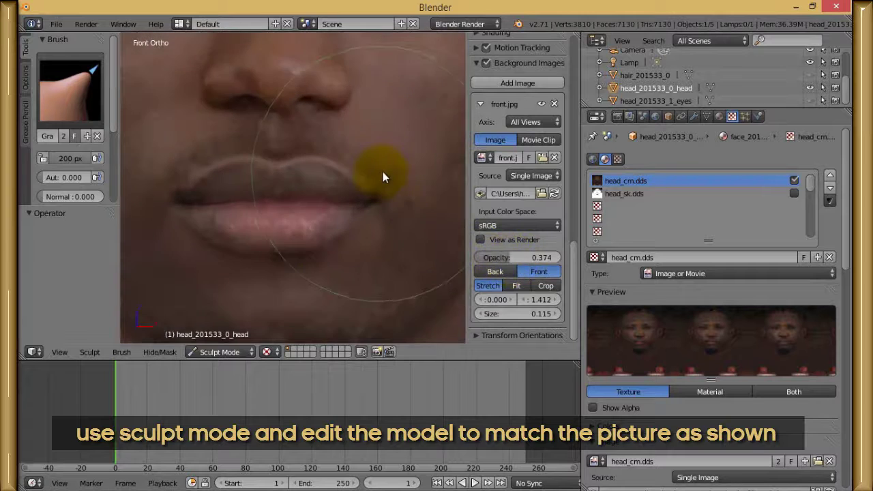
scroll(368, 173, "up", 3)
left_click_drag(371, 168, 357, 178)
left_click(526, 264)
mouse_move(503, 259)
left_mouse_down()
mouse_move(534, 259)
mouse_move(518, 259)
left_mouse_up()
left_click(369, 172)
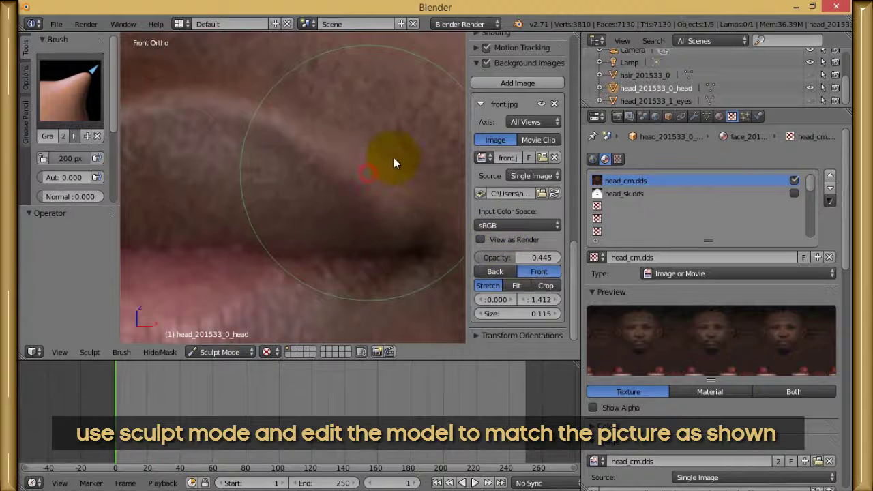
Step: Set the background photo's opacity to 0.374 and sculpt the mouth corner and adjoining lower lip on the face's right side
scroll(393, 157, "down", 5)
scroll(317, 205, "up", 4)
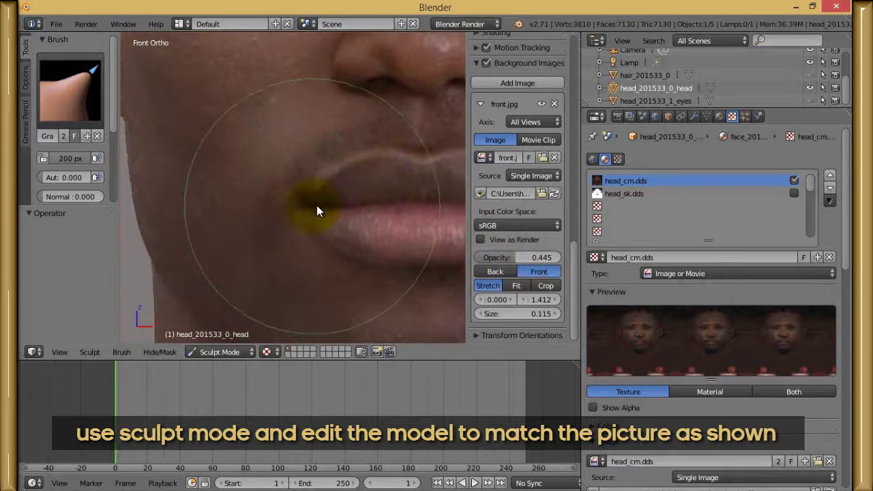
mouse_move(514, 256)
left_mouse_down()
mouse_move(537, 257)
mouse_move(502, 256)
mouse_move(537, 261)
mouse_move(494, 255)
left_mouse_up()
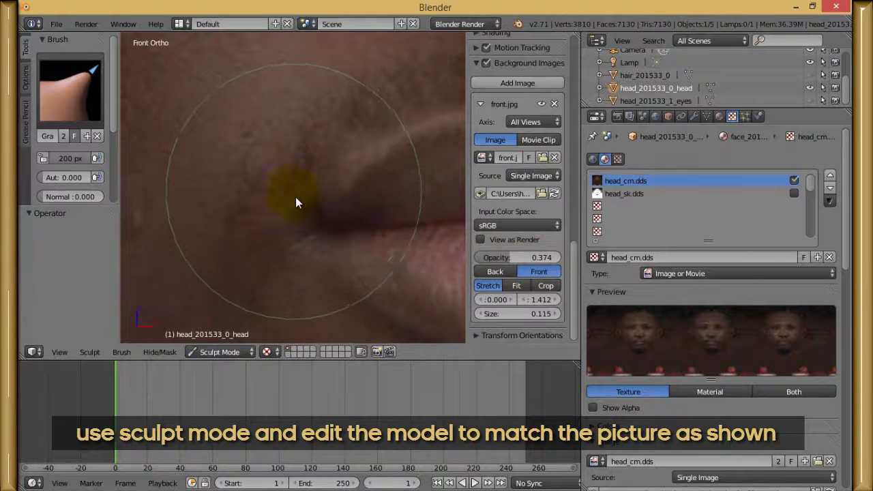
scroll(289, 195, "down", 3)
scroll(362, 244, "up", 3)
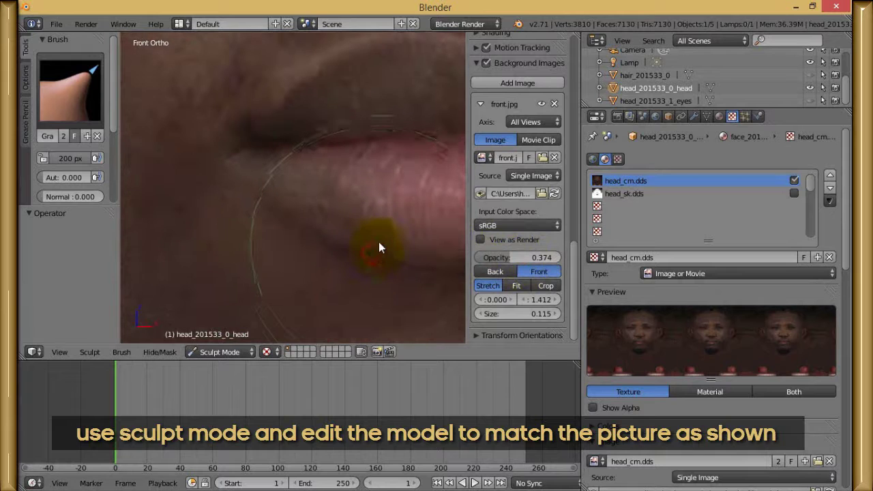
Step: Pull the lower lip's bottom edge on the face's left half into line with the photo
scroll(379, 240, "down", 4)
scroll(324, 224, "up", 5)
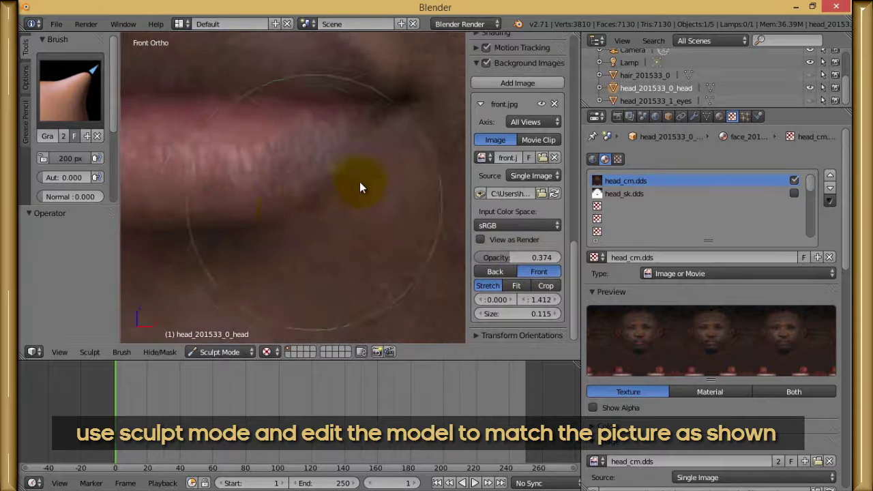
middle_click_drag(244, 236, 304, 218, "shift")
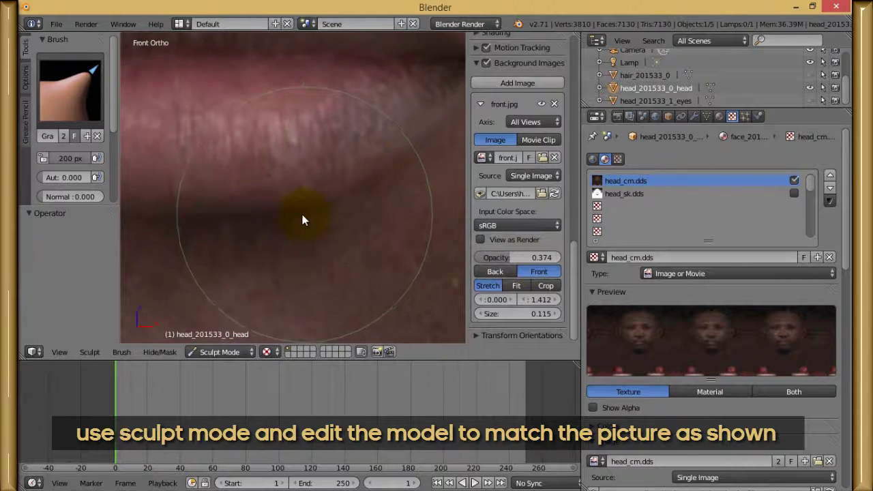
left_click_drag(229, 223, 221, 224)
left_click_drag(298, 225, 285, 219)
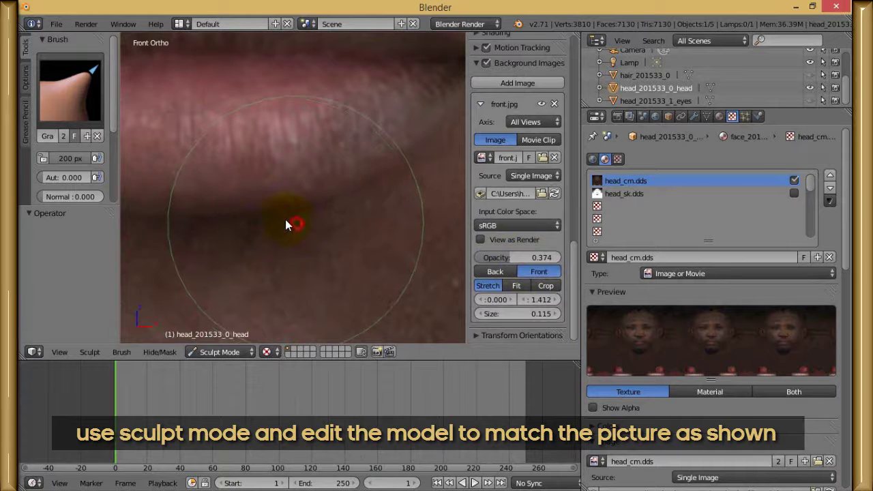
Step: Reshape the lower lip's bottom edge from the centre toward the face's right side to follow the photo
scroll(279, 206, "down", 4)
middle_click_drag(278, 206, 347, 216, "shift")
scroll(284, 207, "up", 3)
left_click_drag(256, 200, 220, 206)
scroll(333, 175, "down", 3)
scroll(245, 197, "up", 3)
scroll(325, 184, "down", 8)
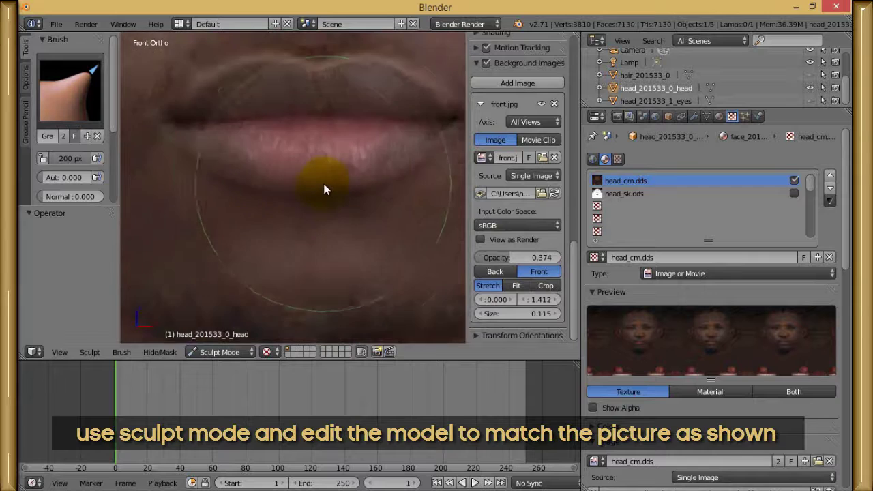
scroll(328, 183, "up", 9)
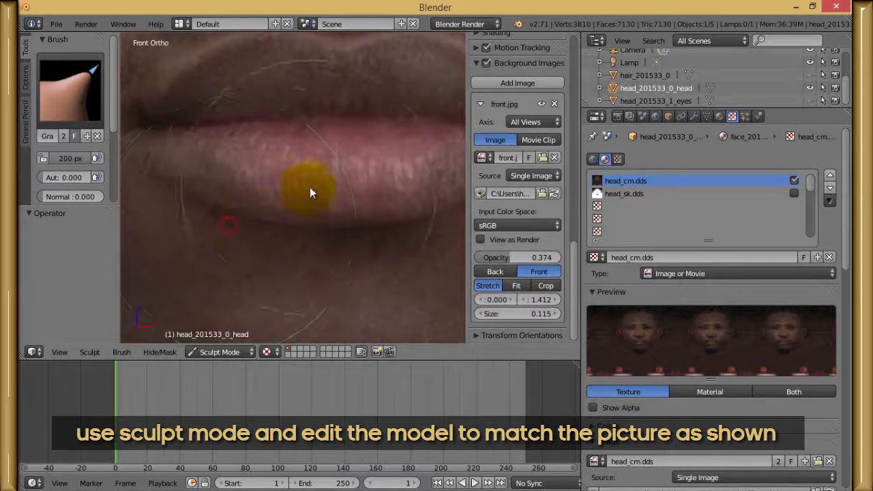
Step: Smooth the skin beside the inner corner of the face's left eye with the Smooth brush
scroll(309, 187, "down", 8)
middle_click_drag(311, 229, 284, 245, "shift")
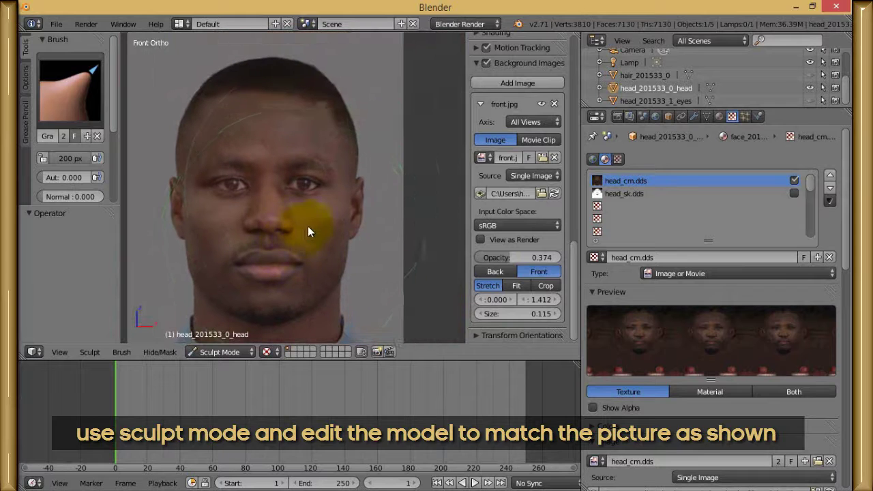
scroll(328, 151, "up", 8)
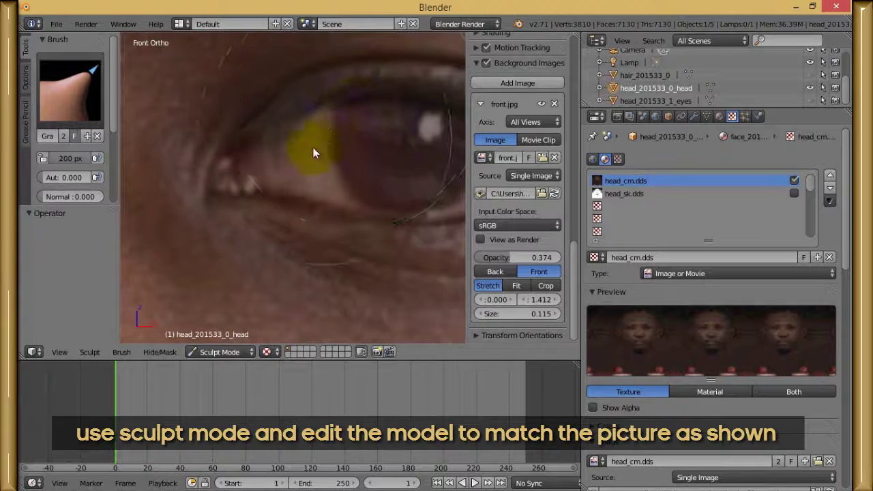
scroll(313, 147, "down", 4)
scroll(294, 171, "up", 6)
key("shift+s")
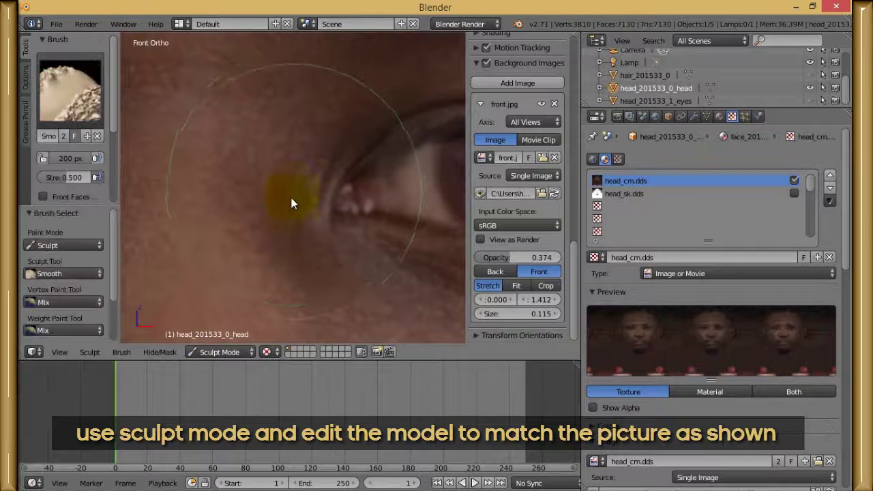
left_click_drag(291, 199, 298, 239)
scroll(406, 164, "down", 3)
scroll(398, 176, "up", 2)
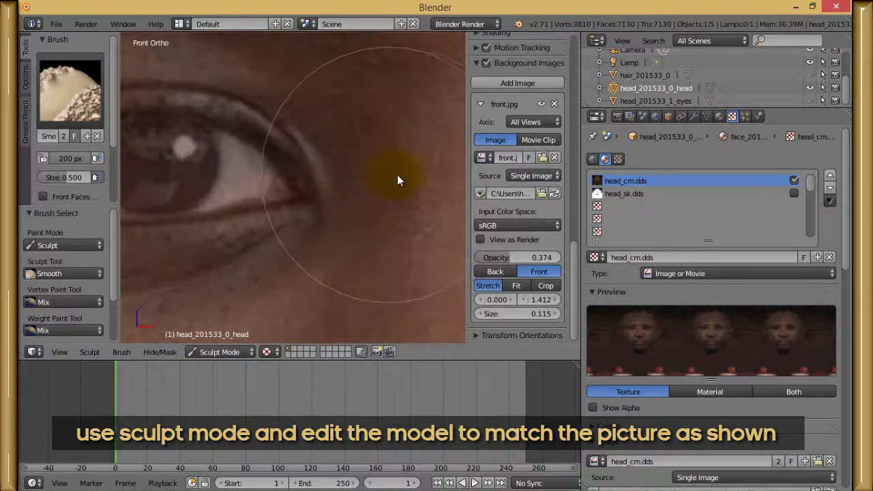
Step: Switch the viewport shading to Solid with the lower face and neck in view
scroll(368, 198, "down", 8)
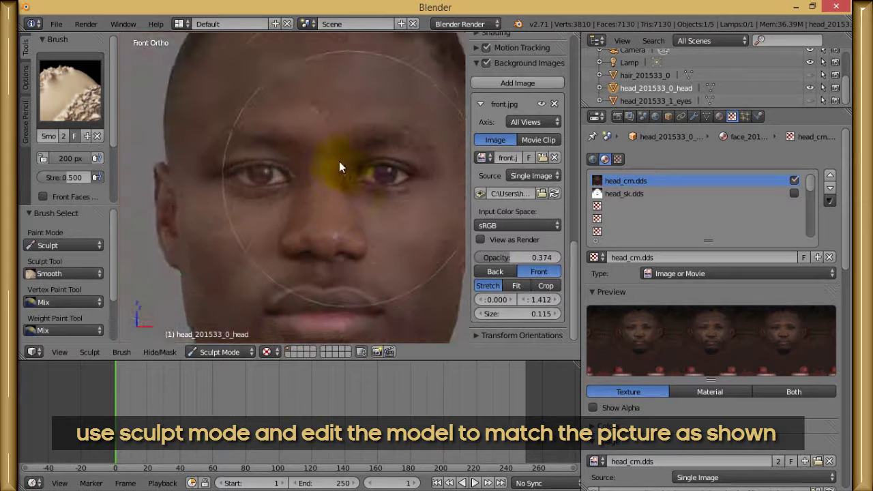
scroll(335, 129, "down", 2)
middle_click_drag(336, 159, 363, 144, "shift")
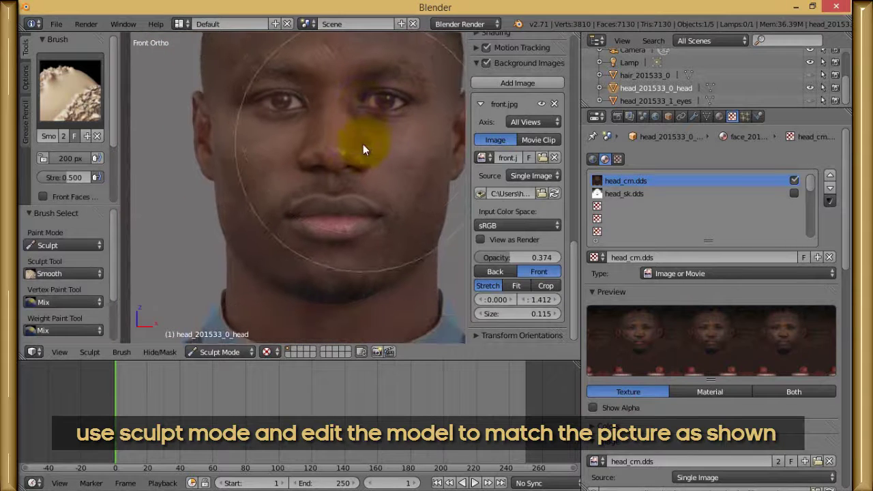
left_click(273, 351)
left_click(281, 311)
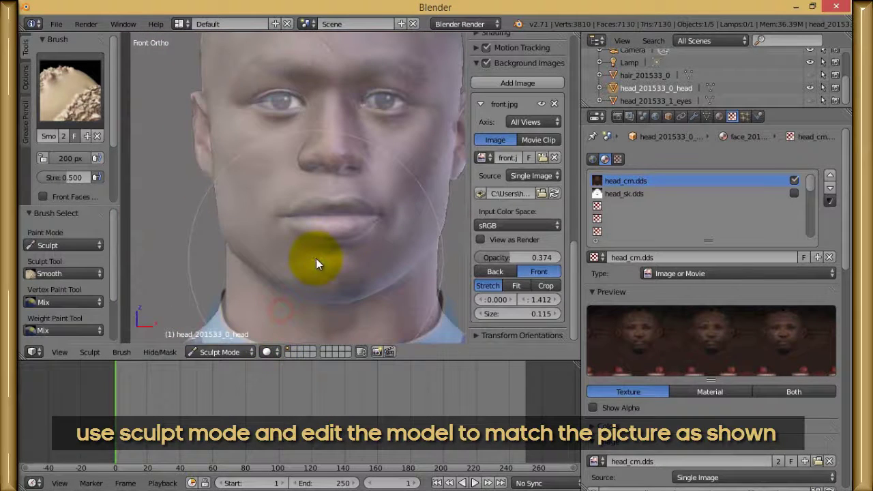
Step: Grab the cheek beside the mouth on the face's left side and move it outward with the Grab brush
scroll(382, 206, "down", 2)
key("g")
middle_click_drag(386, 190, 325, 189, "shift")
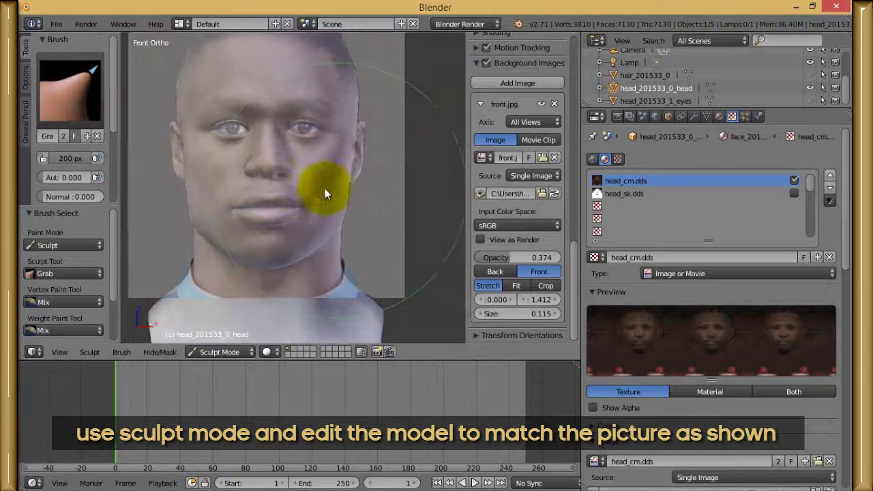
scroll(375, 183, "up", 5)
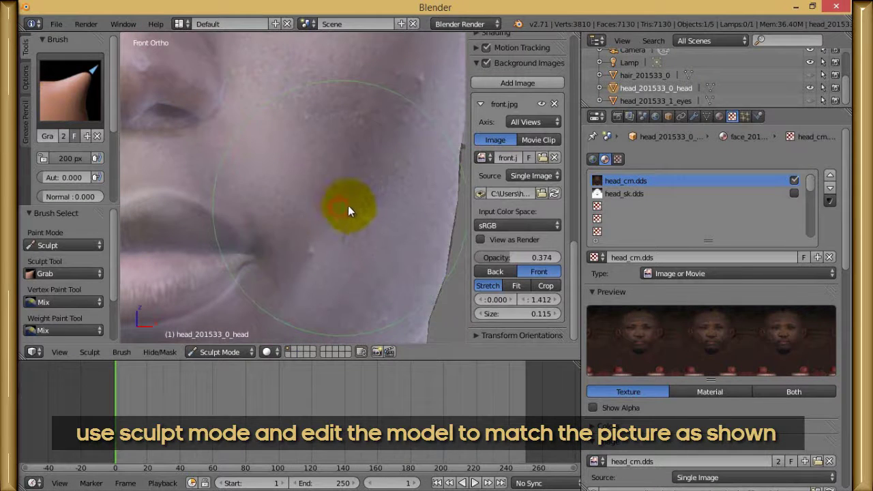
left_click_drag(334, 269, 349, 266)
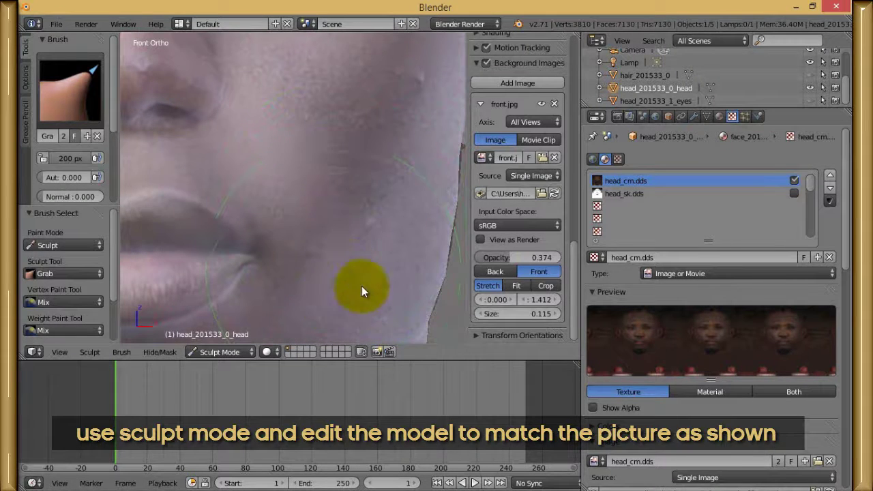
Step: Smooth the cheek and jaw outline on the face's left side with the Smooth brush
key("s")
left_click(383, 138)
scroll(354, 146, "down", 3)
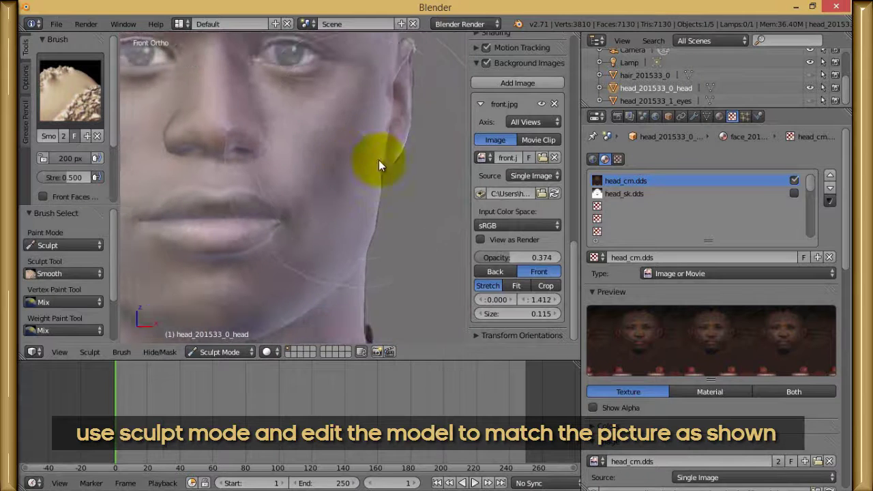
scroll(409, 152, "up", 4)
left_click_drag(435, 124, 423, 187)
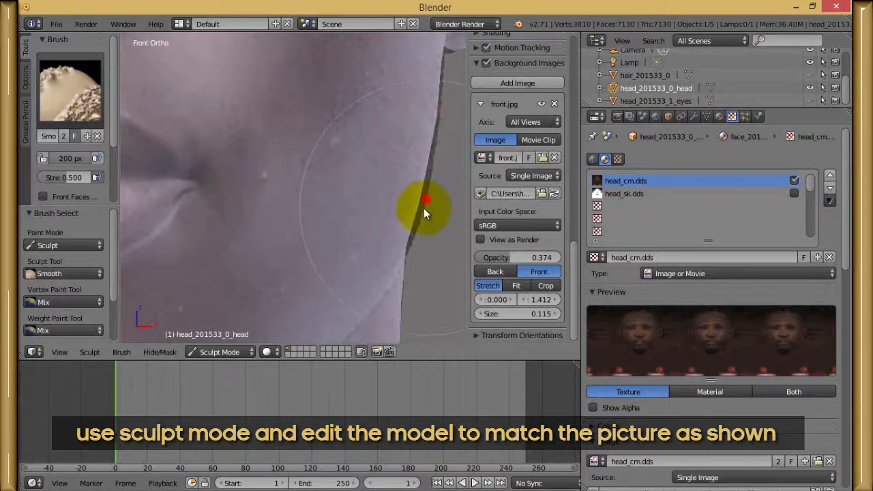
Step: Pull the jaw outline on the face's left side toward the photo's edge with the Grab brush
scroll(354, 180, "down", 3)
key("g")
scroll(349, 179, "up", 3)
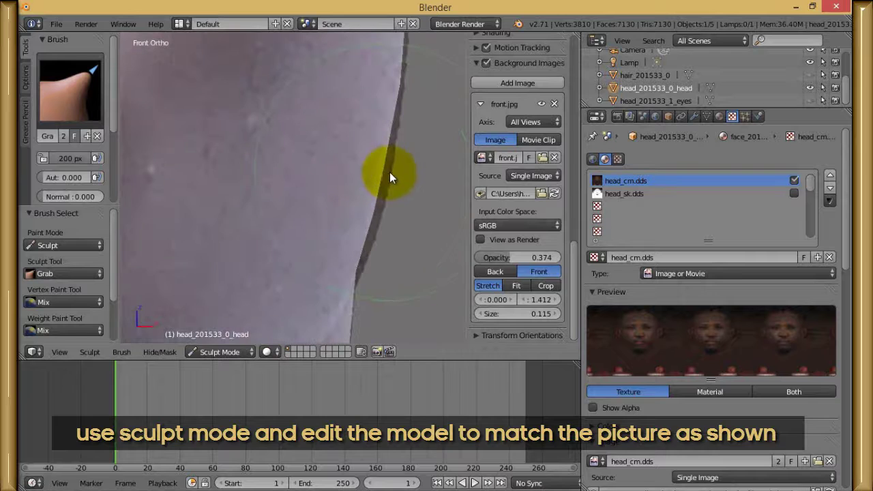
scroll(389, 154, "down", 6)
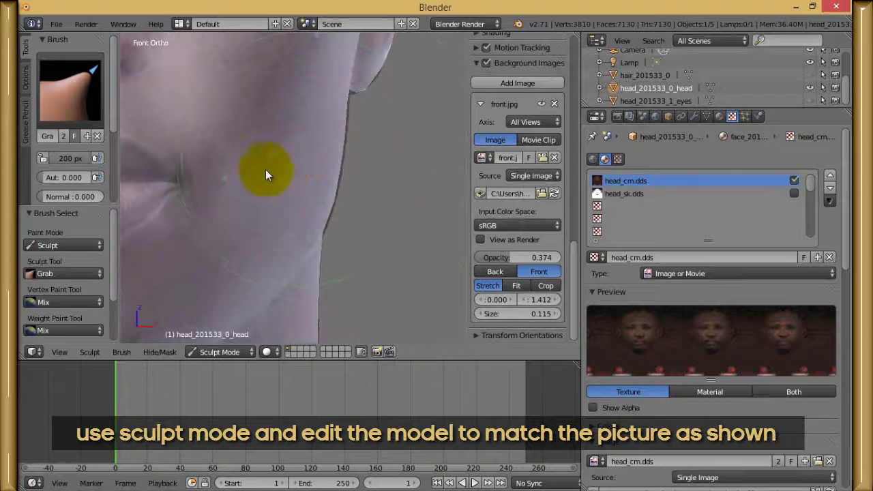
Step: Grab the cheek outline and the area beside the mouth on the face's right side to match the photo
middle_click_drag(300, 207, 406, 206, "shift")
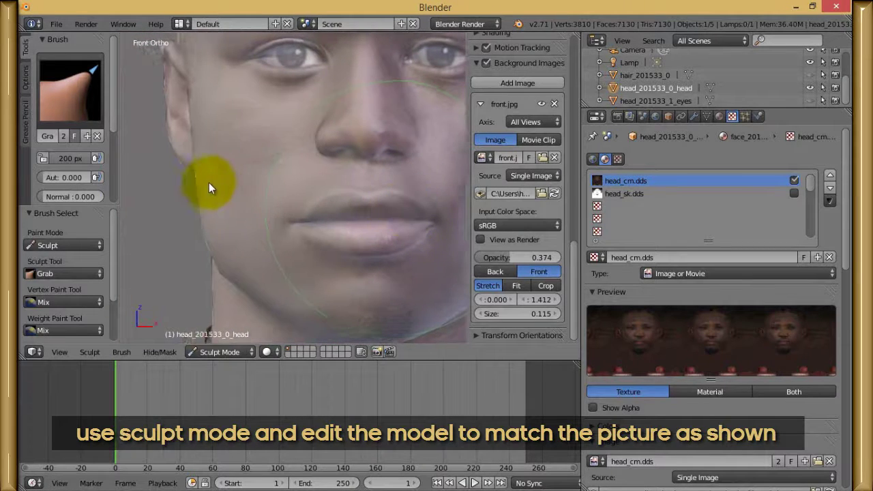
scroll(208, 184, "up", 3)
left_click_drag(197, 185, 210, 182)
scroll(260, 201, "up", 2)
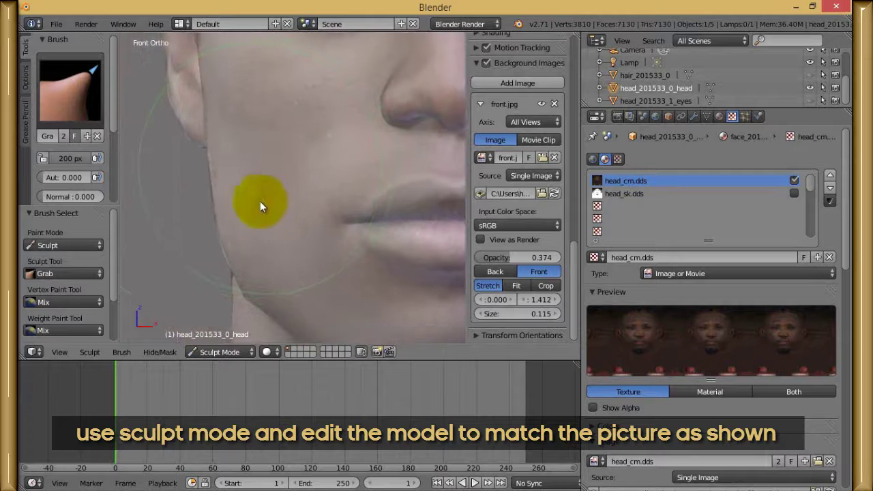
scroll(331, 252, "up", 1)
scroll(332, 252, "up", 1)
left_click_drag(326, 269, 339, 265)
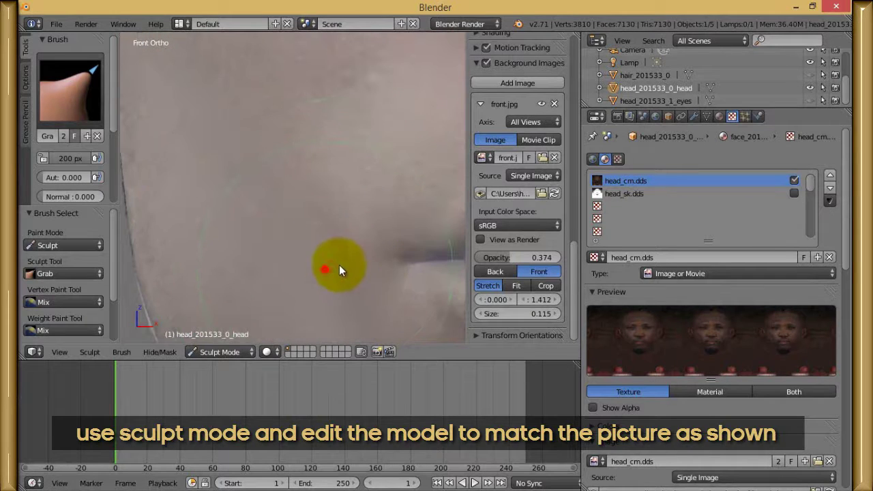
Step: Adjust the lower cheek and jaw corner on the face's right side to follow the photo's outline
scroll(350, 244, "down", 4)
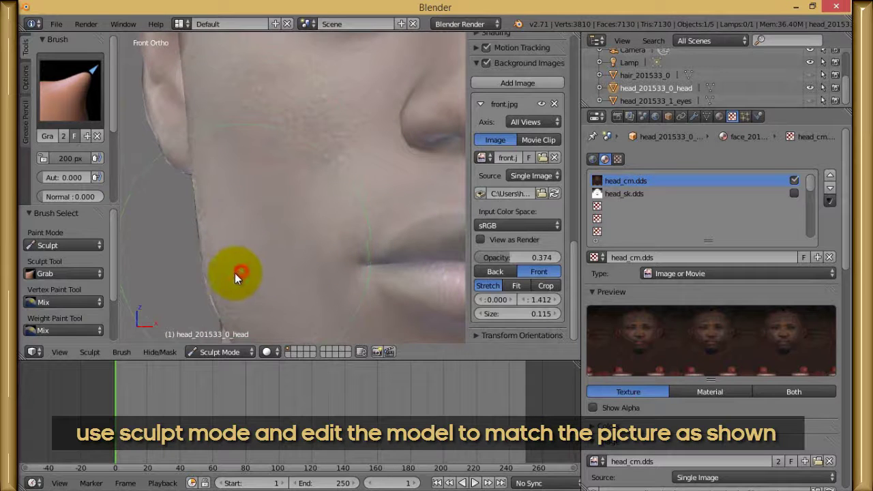
scroll(272, 187, "up", 3)
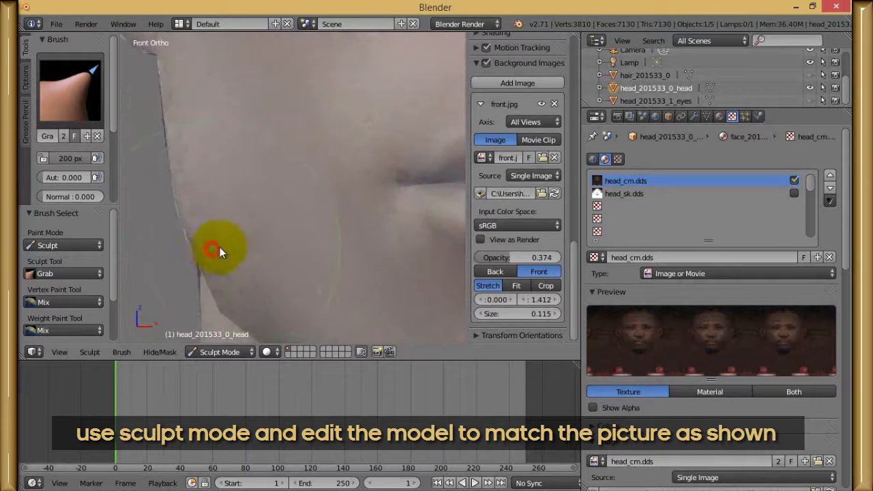
scroll(259, 232, "down", 2)
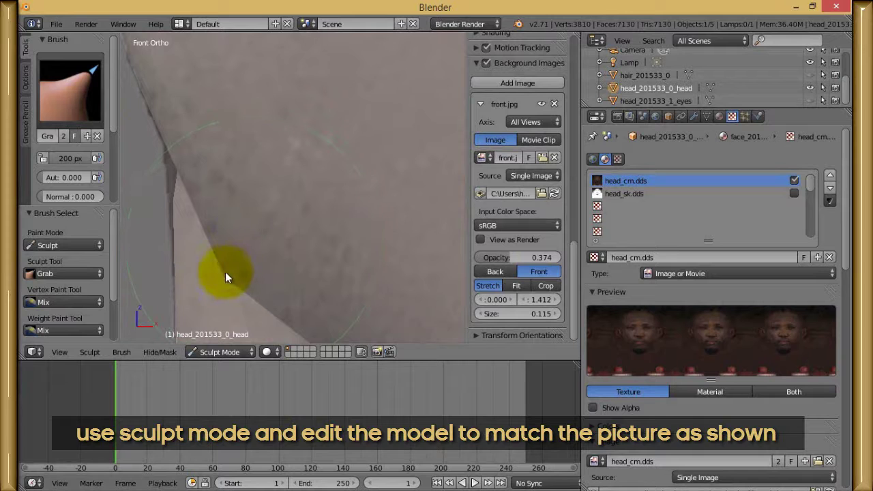
scroll(237, 259, "down", 4)
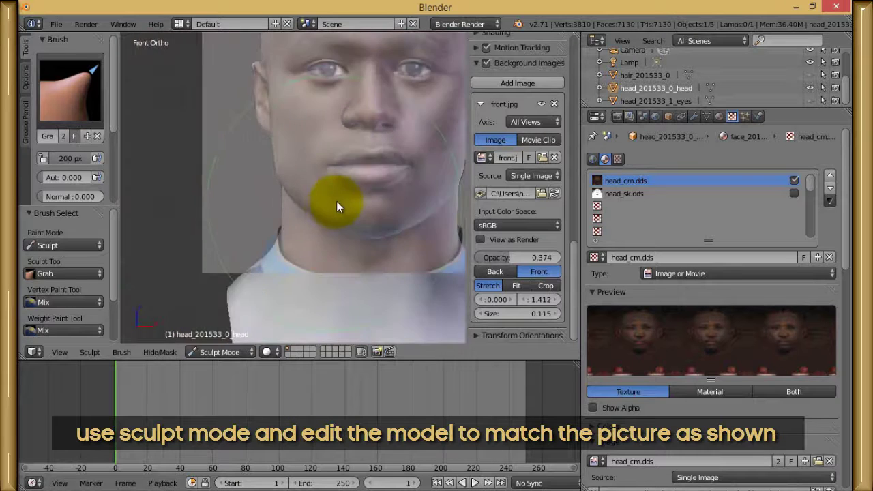
scroll(336, 204, "down", 2)
Step: Reshape the head outline from the temple up the forehead on the face's right side to match the photo
scroll(321, 220, "up", 5)
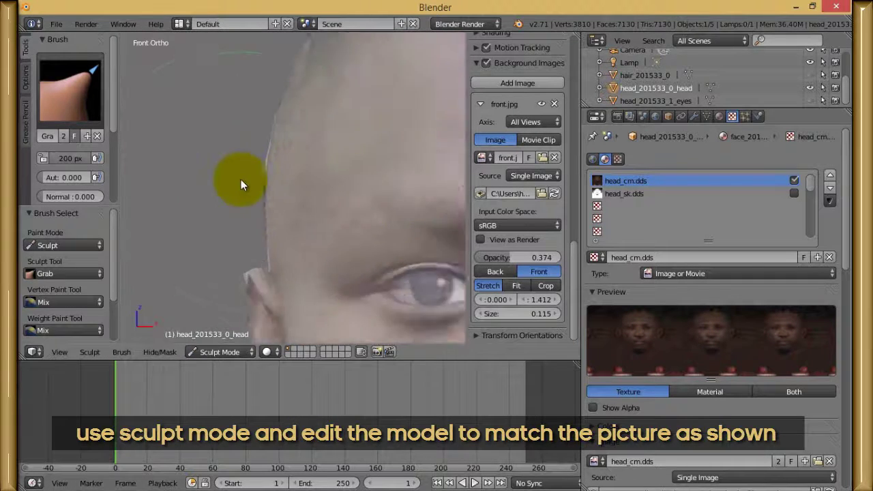
scroll(240, 179, "up", 2)
mouse_move(175, 212)
left_mouse_down()
mouse_move(167, 212)
mouse_move(180, 201)
mouse_move(163, 202)
mouse_move(208, 206)
left_mouse_up()
middle_click_drag(208, 150, 277, 214, "shift")
mouse_move(265, 156)
left_mouse_down()
mouse_move(282, 156)
mouse_move(272, 173)
mouse_move(290, 172)
left_mouse_up()
middle_click_drag(289, 171, 290, 283, "shift")
left_click_drag(285, 280, 259, 271)
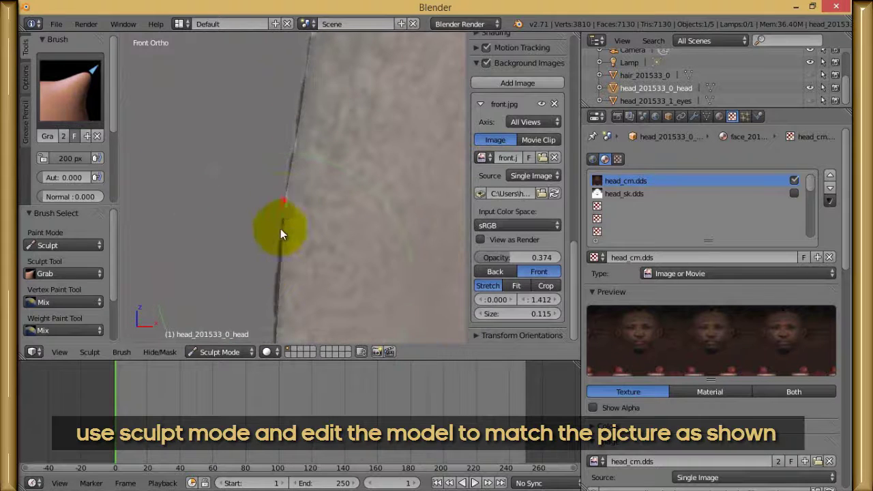
left_click_drag(281, 228, 275, 262)
scroll(323, 177, "down", 6)
middle_click_drag(323, 177, 308, 238, "shift")
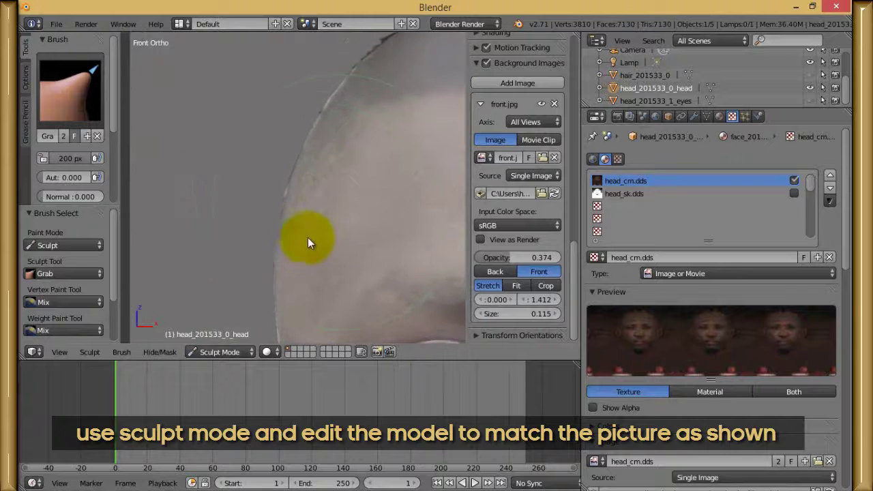
Step: Check the head against the photo, then select the eye model head_201533_1_eyes and unhide it
scroll(354, 191, "down", 6)
middle_click_drag(357, 206, 312, 166, "shift")
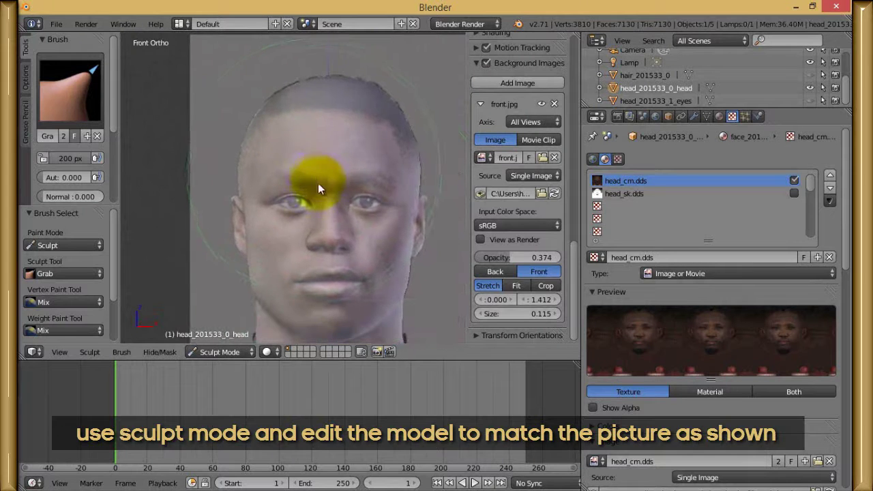
scroll(318, 189, "up", 6)
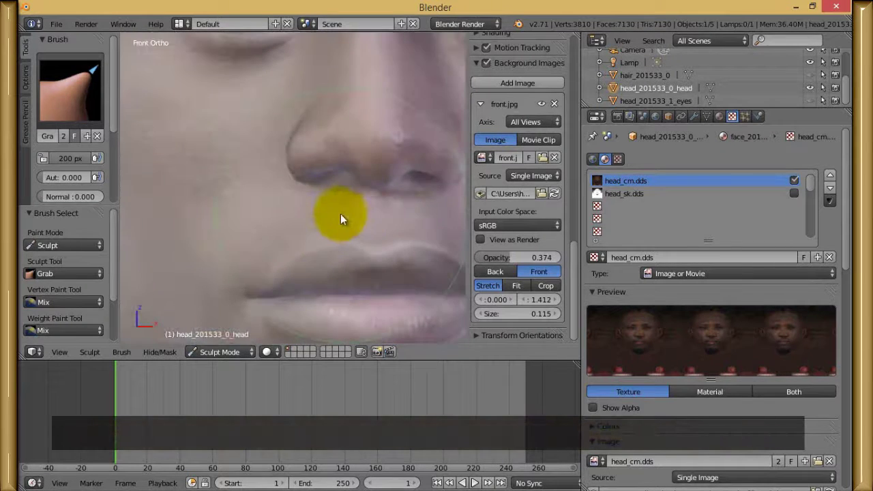
scroll(350, 218, "down", 6)
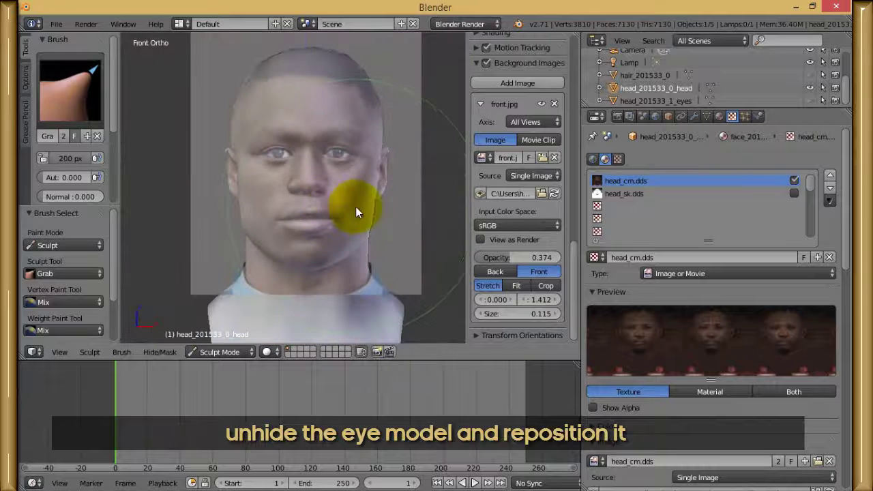
middle_click_drag(356, 207, 350, 214, "shift")
left_click(681, 101)
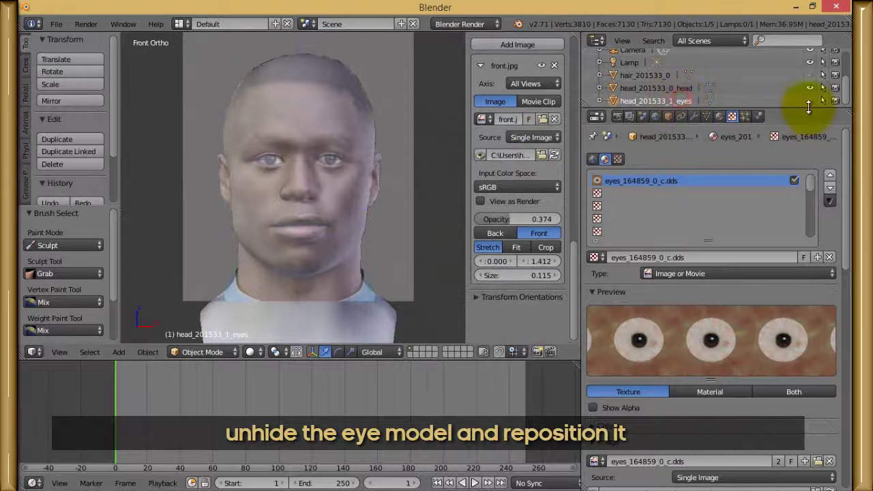
left_click(809, 101)
Step: Set the viewport shading to Texture with the eye area in close view
scroll(346, 142, "up", 6)
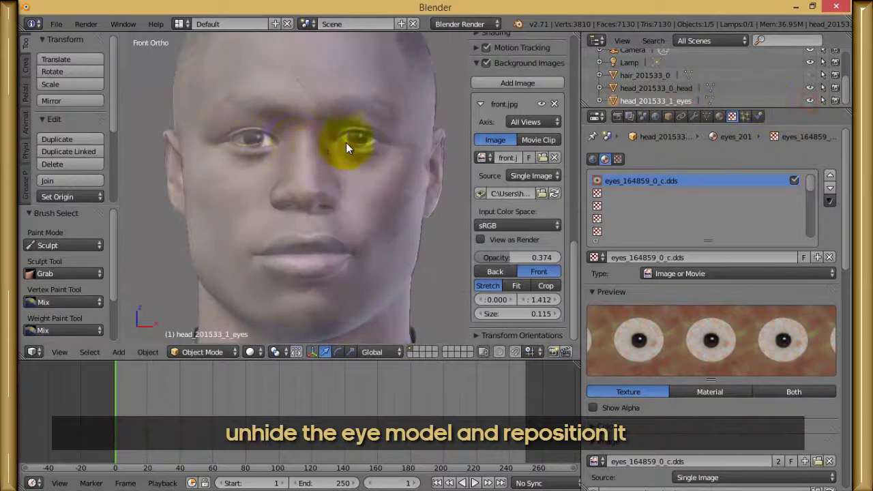
middle_click_drag(359, 209, 344, 308, "shift")
left_click(254, 352)
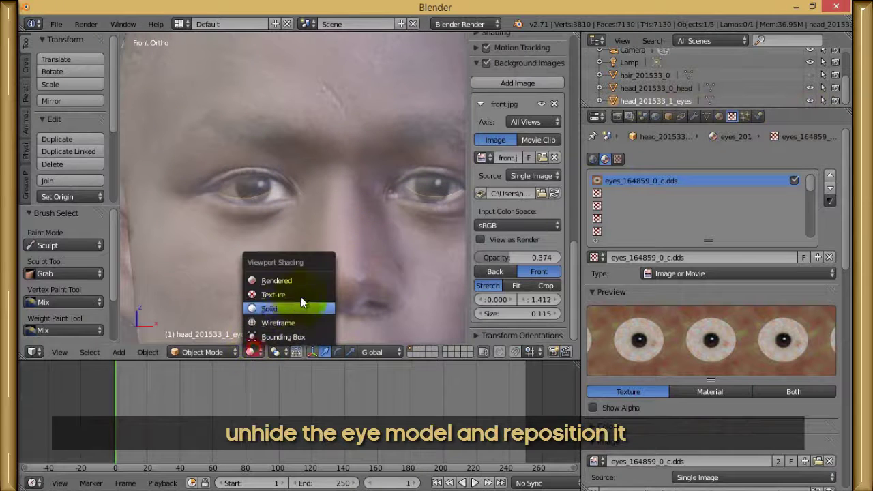
left_click(307, 291)
Step: Enter Edit Mode on the eye model and select all vertices of the eyeball on the face's right side
left_click(204, 352)
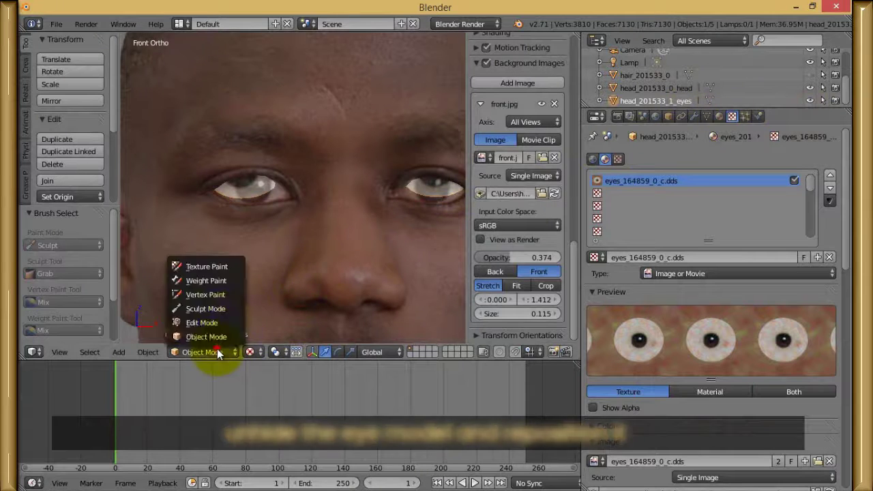
left_click(204, 337)
right_click(254, 190)
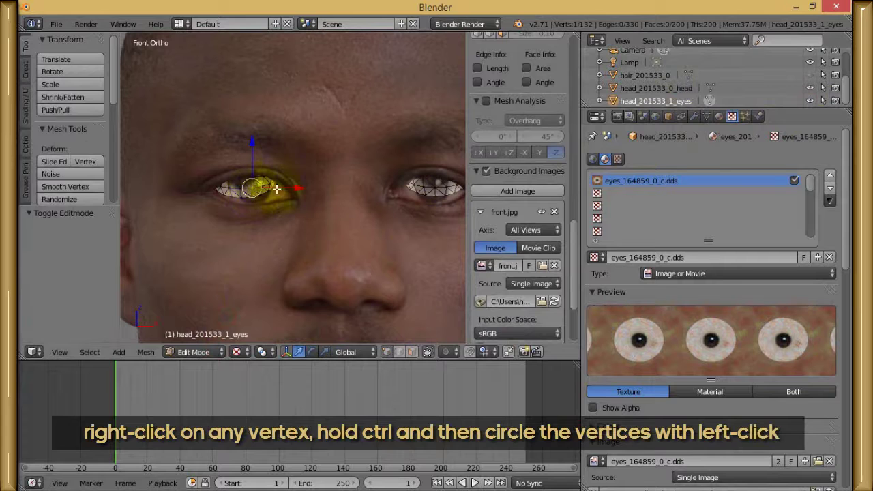
scroll(276, 189, "down", 1)
mouse_move(286, 80)
left_mouse_down("ctrl")
mouse_move(153, 160)
mouse_move(278, 279)
mouse_move(344, 180)
mouse_move(302, 96)
mouse_move(313, 150)
left_mouse_up("ctrl")
Step: Move the selected eyeball -0.006 in Z and 0.004 in X, with a final fine Z adjustment, to fit the right eye socket
scroll(302, 96, "up", 6)
left_click_drag(354, 185, 381, 185)
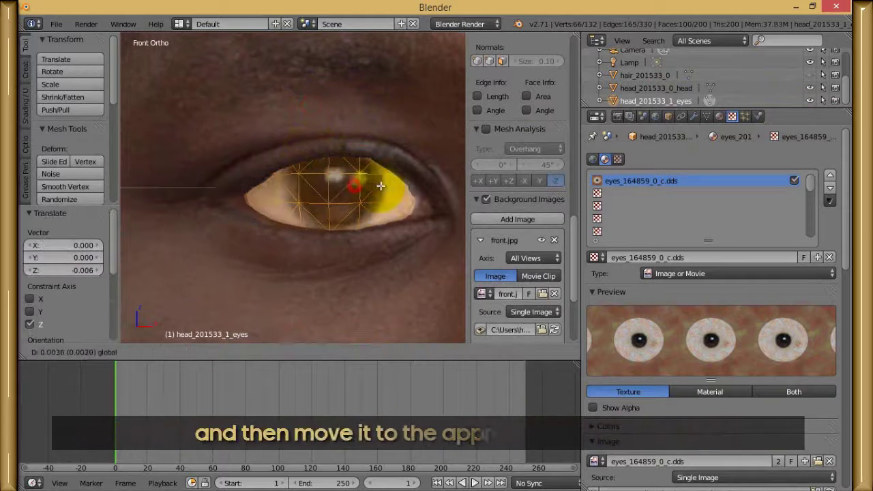
key("x")
left_click(355, 162)
key("g")
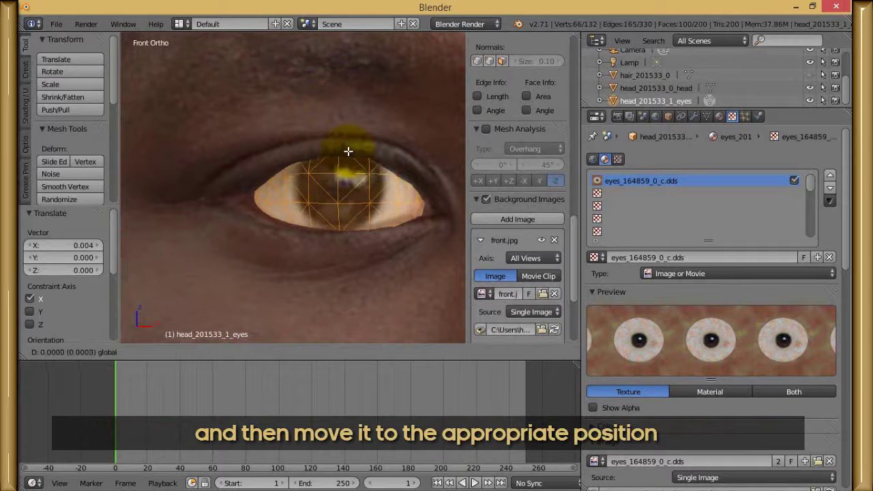
left_click_drag(348, 152, 347, 152)
mouse_move(427, 181)
middle_mouse_down("shift")
mouse_move(394, 189)
mouse_move(394, 171)
middle_mouse_up("shift")
Step: Select the head model in Sculpt Mode and grab the outer corner and lower lid of the face's right eye into shape
left_click(648, 86)
scroll(359, 185, "up", 2)
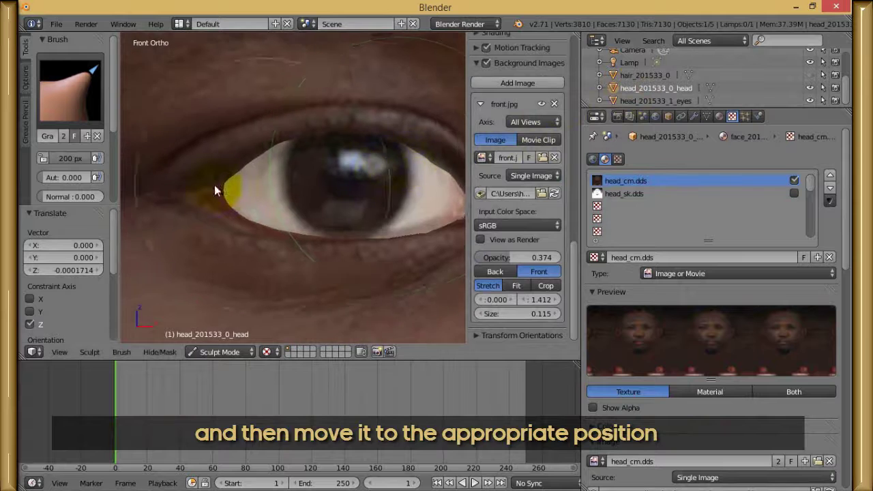
scroll(214, 185, "up", 2)
mouse_move(196, 180)
left_mouse_down()
mouse_move(240, 179)
mouse_move(215, 167)
mouse_move(232, 209)
mouse_move(217, 221)
left_mouse_up()
left_click_drag(278, 242, 280, 243)
Step: Adjust the lower lid of the right eye toward its inner corner, checking it from an angled view
middle_click_drag(406, 235, 243, 205, "shift")
mouse_move(331, 214)
left_mouse_down()
mouse_move(332, 200)
mouse_move(348, 201)
mouse_move(336, 195)
mouse_move(315, 217)
left_mouse_up()
middle_click_drag(315, 215, 347, 239)
scroll(305, 213, "up", 3)
mouse_move(347, 244)
left_mouse_down()
mouse_move(321, 224)
mouse_move(331, 219)
mouse_move(327, 201)
mouse_move(294, 214)
mouse_move(327, 202)
mouse_move(299, 152)
left_mouse_up()
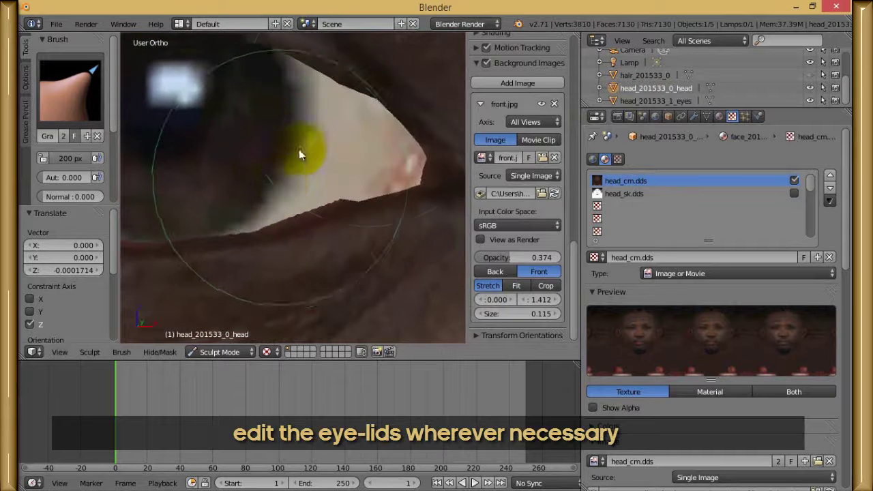
Step: Return to the front view and reshape the upper lid of the right eye near the inner corner into a smooth curve
left_click(60, 352)
left_click(107, 268)
scroll(354, 171, "down", 9)
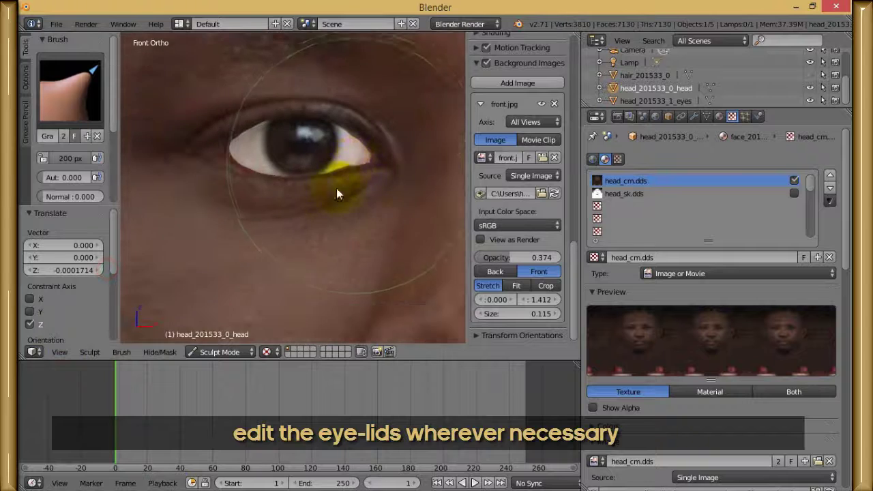
middle_click_drag(360, 149, 322, 192, "shift")
scroll(323, 191, "up", 5)
scroll(349, 171, "up", 2)
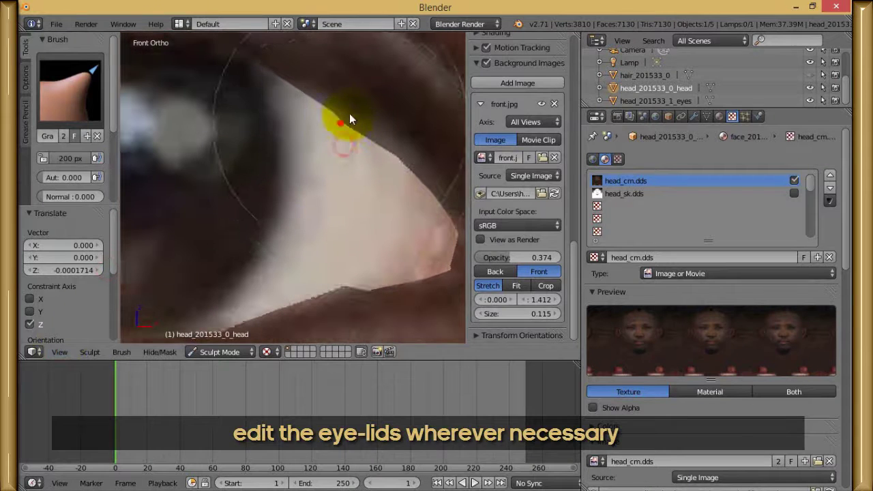
left_click_drag(350, 115, 383, 146)
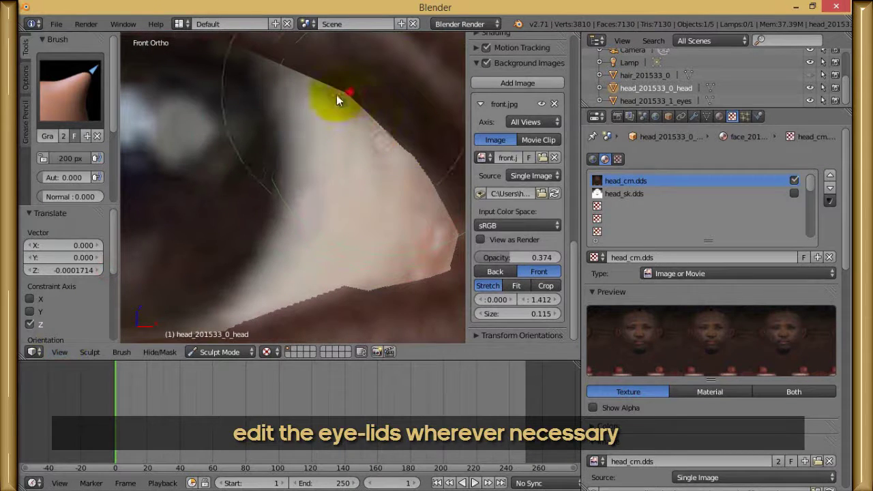
mouse_move(336, 95)
left_mouse_down()
mouse_move(415, 162)
mouse_move(404, 148)
left_mouse_up()
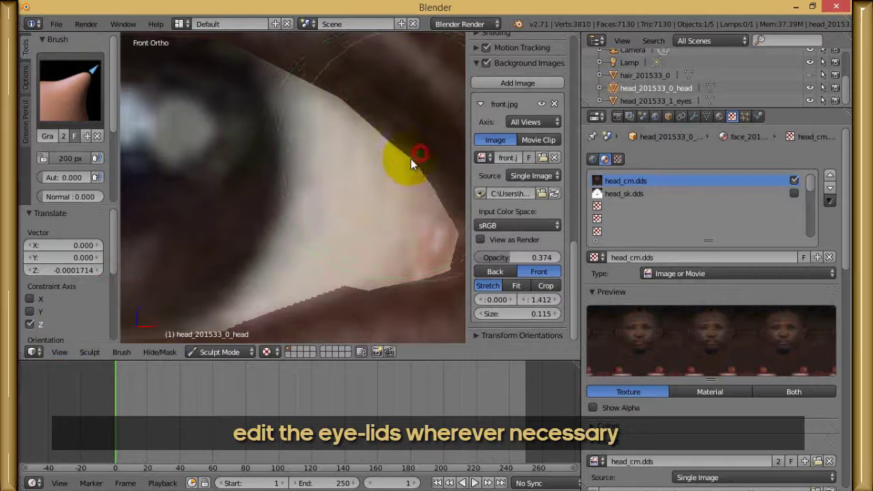
Step: Smooth the lower lid line of the right eye from the inner corner toward the middle with the Grab brush
scroll(410, 159, "down", 4)
middle_click_drag(353, 118, 310, 79, "shift")
scroll(310, 79, "up", 4)
mouse_move(223, 218)
left_mouse_down()
mouse_move(232, 227)
mouse_move(251, 217)
mouse_move(258, 228)
left_mouse_up()
mouse_move(313, 197)
left_mouse_down()
mouse_move(342, 190)
mouse_move(315, 195)
left_mouse_up()
scroll(311, 191, "down", 3)
scroll(315, 195, "up", 4)
mouse_move(368, 185)
left_mouse_down()
mouse_move(329, 211)
mouse_move(283, 201)
mouse_move(264, 219)
left_mouse_up()
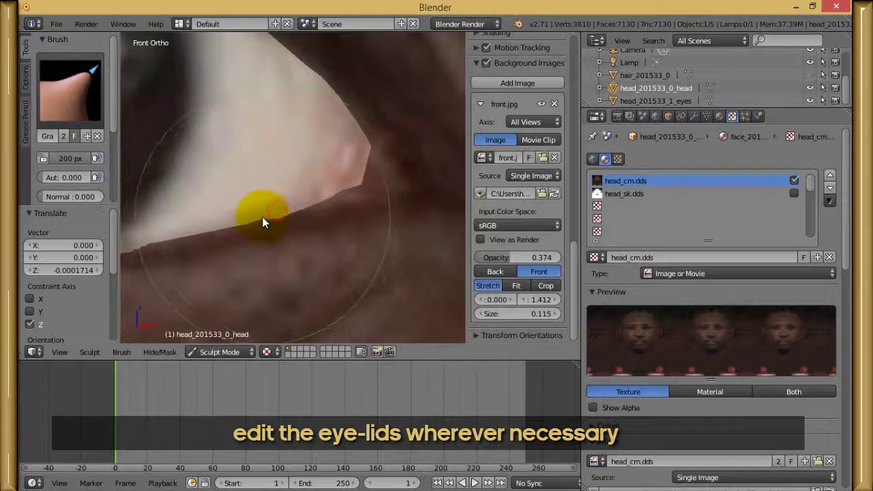
middle_click_drag(264, 219, 361, 182, "shift")
scroll(348, 185, "up", 2)
mouse_move(229, 211)
left_mouse_down()
mouse_move(245, 215)
mouse_move(230, 206)
left_mouse_up()
Step: Check the right eye from the side, return to the front view, and pull the jaw edge on the face's right side outward slightly
scroll(235, 228, "down", 3)
scroll(235, 210, "down", 3)
middle_click_drag(230, 207, 219, 235)
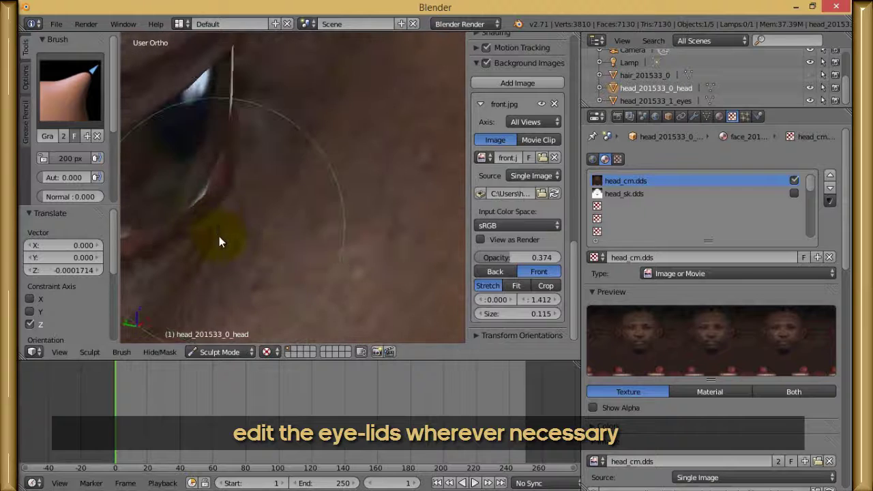
middle_click_drag(227, 195, 235, 182)
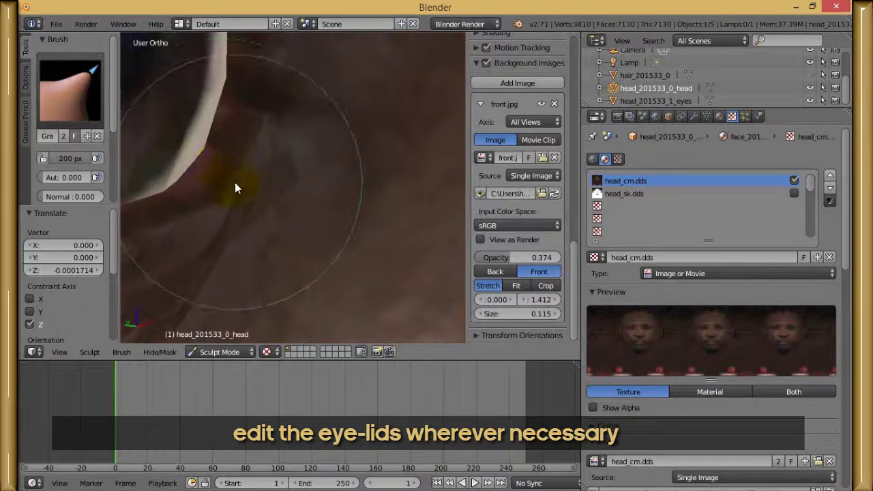
scroll(226, 166, "down", 8)
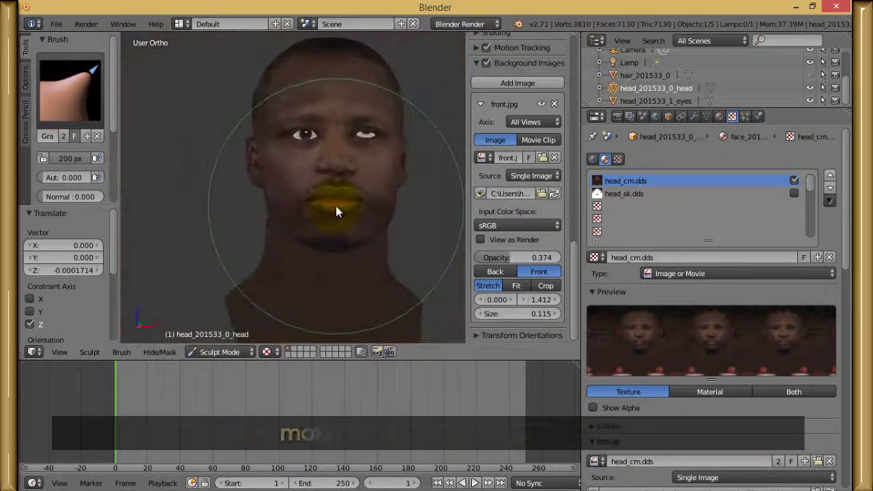
left_click(60, 352)
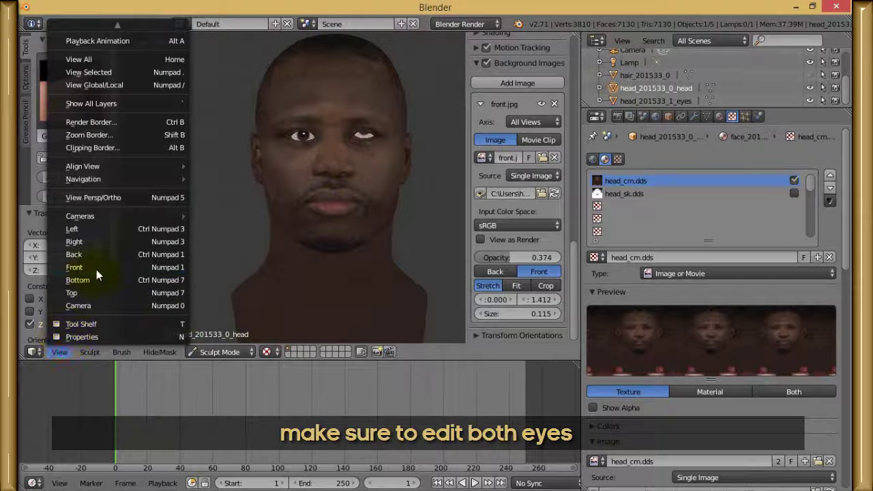
left_click(96, 269)
scroll(257, 225, "up", 7)
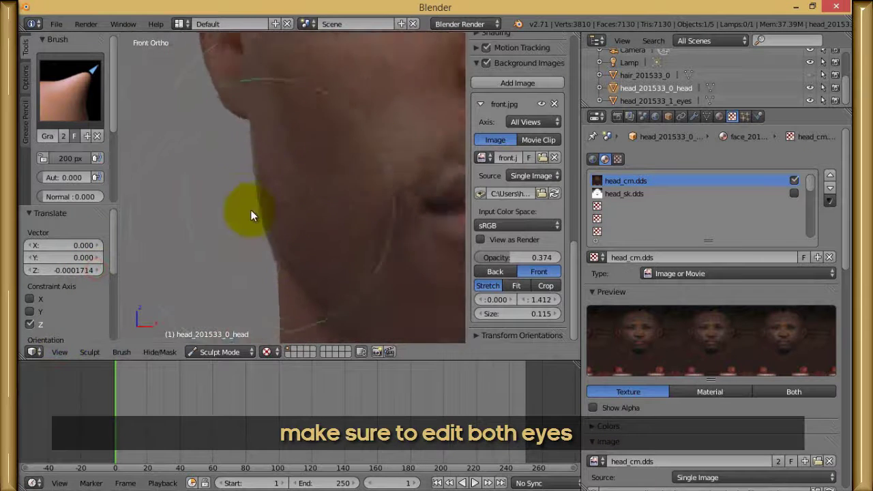
left_click_drag(226, 186, 215, 185)
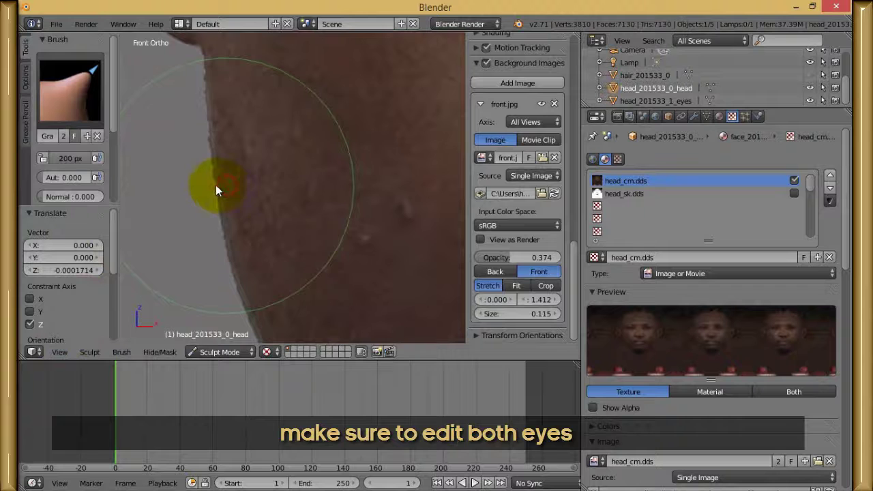
Step: Enter Edit Mode on the eye model and select all linked vertices of the eyeball on the face's left side
scroll(313, 136, "down", 3)
scroll(314, 136, "down", 5)
middle_click_drag(322, 131, 274, 235, "shift")
scroll(354, 175, "down", 1)
middle_click_drag(388, 185, 320, 198, "shift")
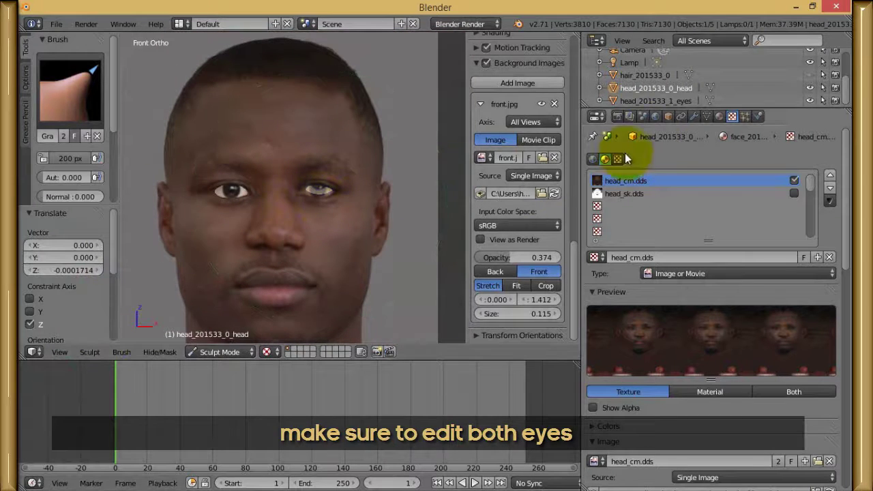
left_click(669, 101)
left_click(217, 351)
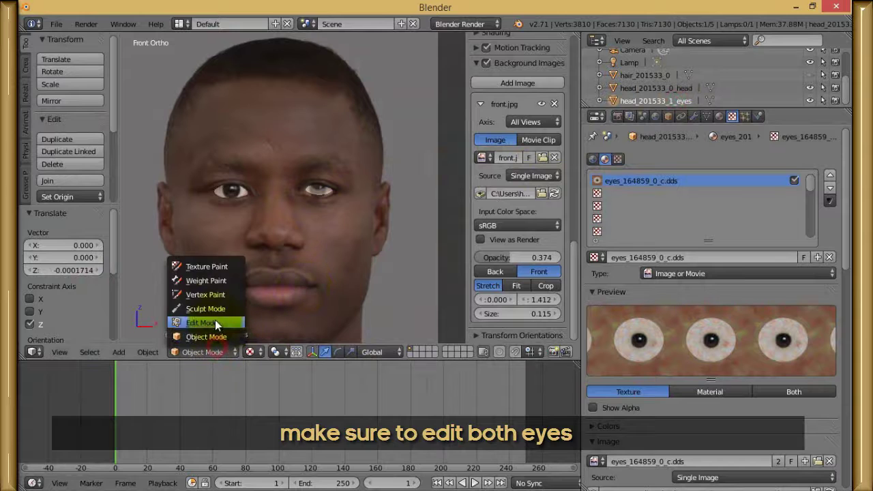
left_click(215, 319)
right_click(325, 191)
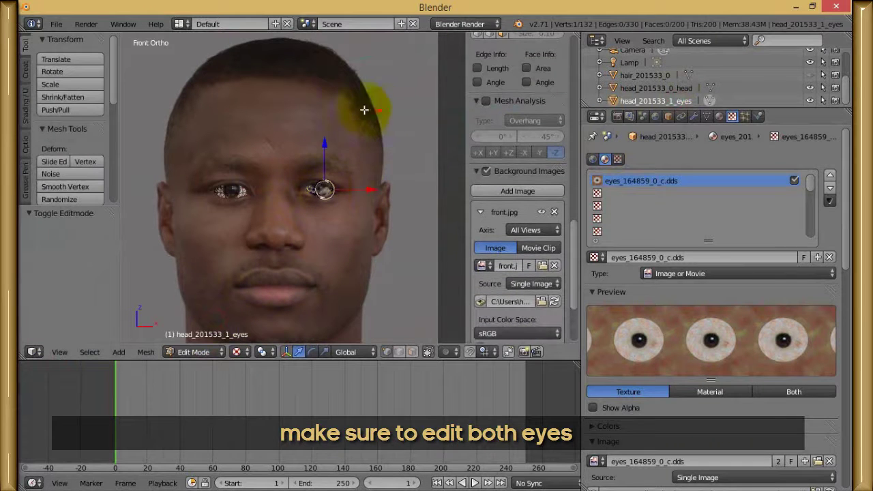
key("ctrl+l")
Step: Move the selected left eyeball -0.006 in Z and -0.001 in X to fit its eye socket
scroll(409, 187, "up", 7)
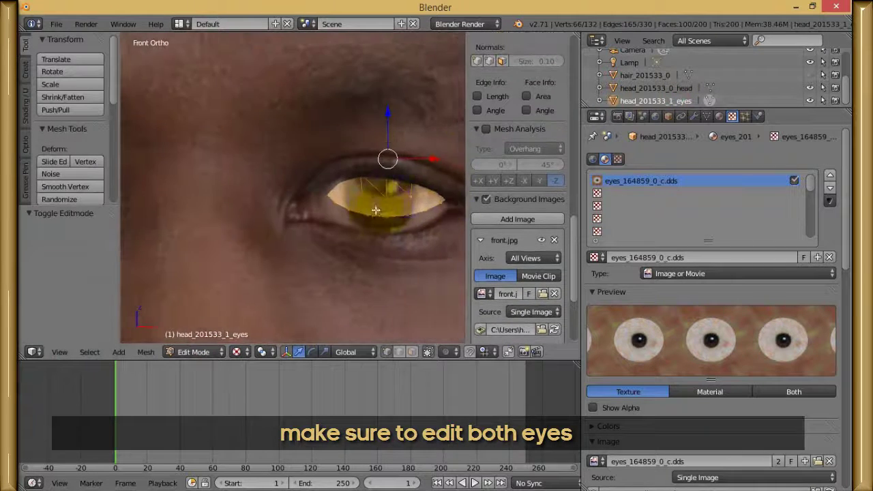
key("KP_Decimal")
key("g")
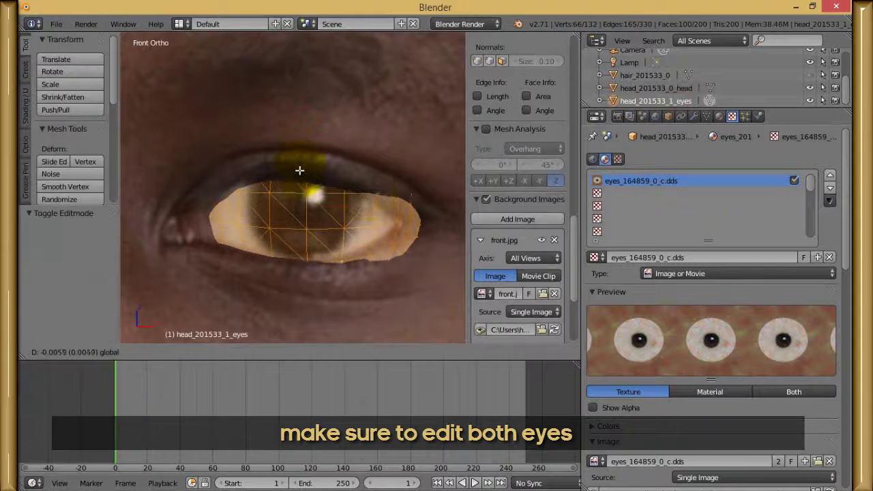
left_click_drag(300, 171, 300, 172)
left_click_drag(353, 206, 343, 208)
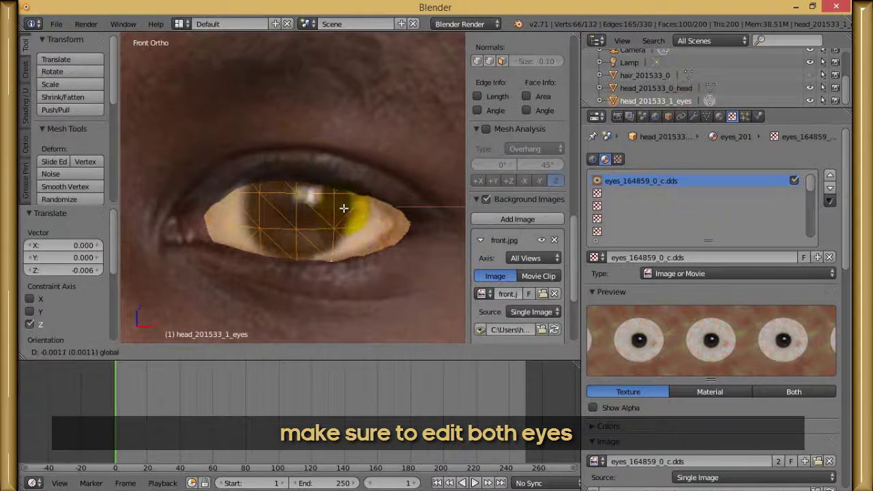
key("x")
left_click(306, 175)
key("g")
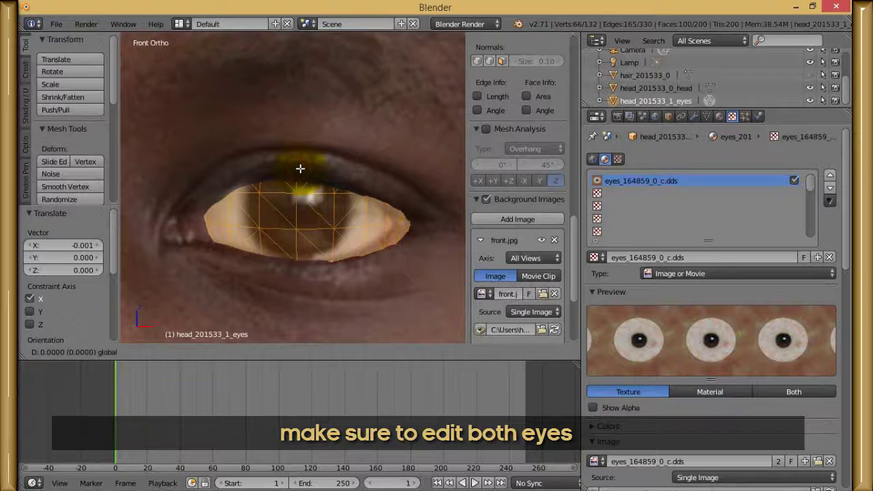
left_click_drag(300, 169, 300, 170)
mouse_move(413, 213)
middle_mouse_down("shift")
mouse_move(345, 190)
mouse_move(366, 200)
mouse_move(286, 185)
mouse_move(313, 150)
middle_mouse_up("shift")
Step: Select head_201533_0_head and pull its upper eyelid edge up and outward near the left eye's outer corner with the Grab brush
left_click(681, 88)
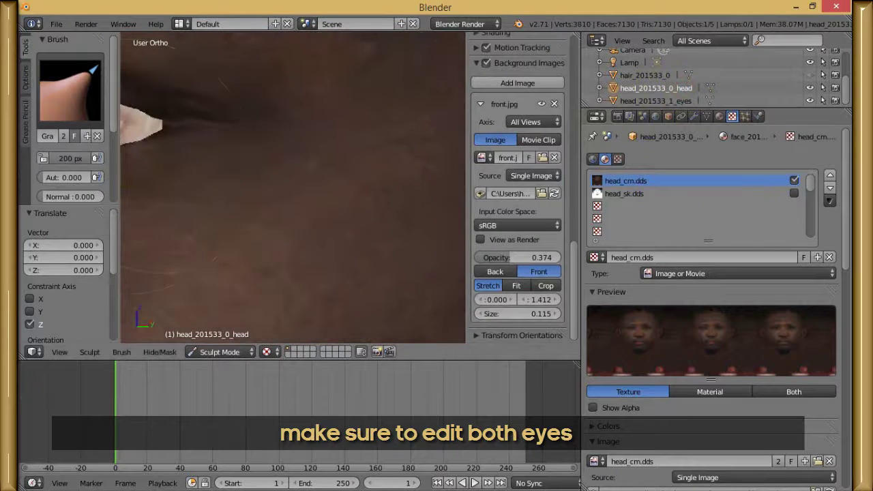
middle_click_drag(260, 152, 354, 242, "shift")
mouse_move(202, 218)
middle_mouse_down()
mouse_move(274, 191)
mouse_move(330, 186)
mouse_move(335, 222)
mouse_move(326, 239)
middle_mouse_up()
scroll(326, 239, "up", 4)
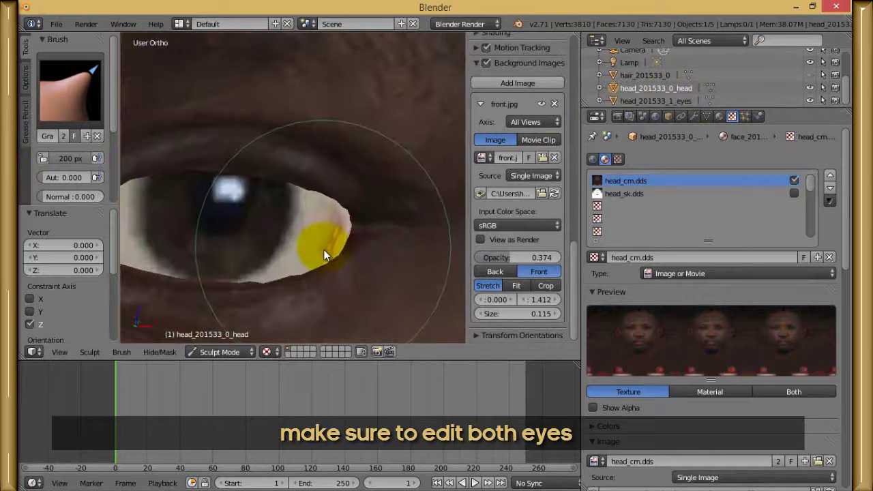
mouse_move(290, 283)
middle_mouse_down()
mouse_move(286, 295)
mouse_move(325, 268)
mouse_move(247, 247)
mouse_move(322, 259)
mouse_move(282, 269)
mouse_move(353, 253)
mouse_move(321, 163)
mouse_move(295, 158)
mouse_move(318, 153)
mouse_move(302, 162)
mouse_move(317, 174)
mouse_move(293, 142)
middle_mouse_up()
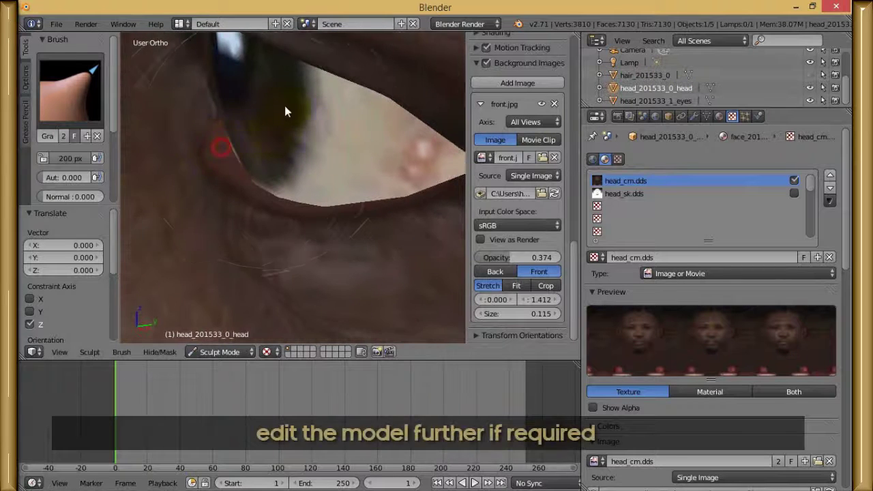
mouse_move(286, 111)
middle_mouse_down()
mouse_move(390, 343)
mouse_move(386, 175)
mouse_move(433, 181)
mouse_move(441, 162)
mouse_move(275, 211)
mouse_move(323, 259)
mouse_move(320, 288)
mouse_move(318, 23)
mouse_move(347, 268)
mouse_move(325, 208)
mouse_move(335, 201)
mouse_move(311, 171)
mouse_move(331, 195)
mouse_move(333, 148)
mouse_move(364, 200)
middle_mouse_up()
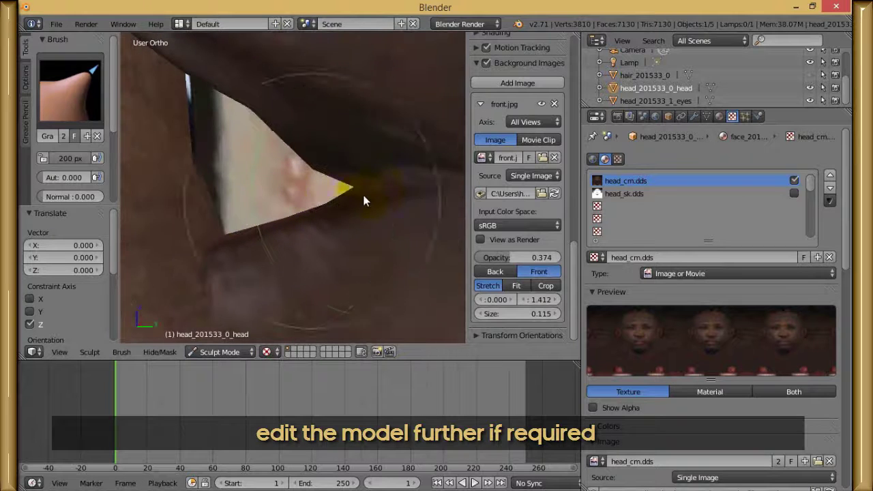
scroll(368, 178, "up", 4)
left_click_drag(336, 136, 355, 118)
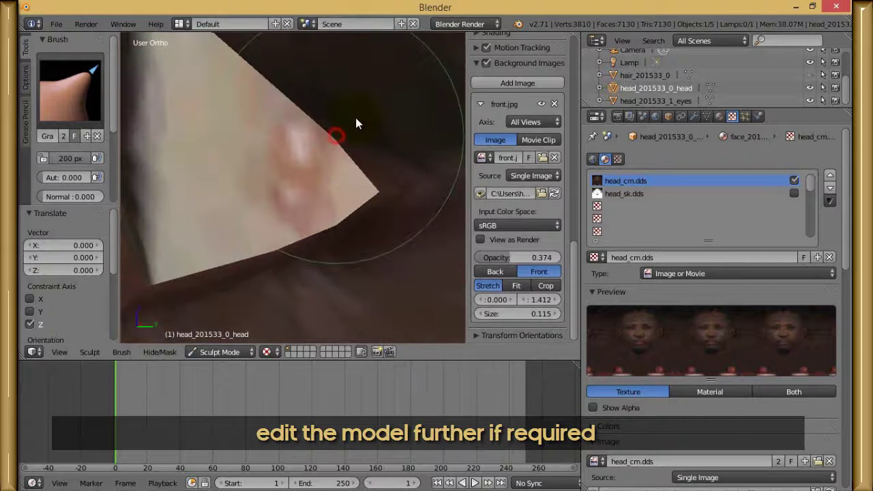
Step: Nudge the face's right cheek edge beside the mouth slightly inward with the Grab brush and smooth the cheek and jaw outline
scroll(307, 157, "down", 16)
scroll(307, 178, "down", 3)
mouse_move(307, 184)
middle_mouse_down()
mouse_move(304, 157)
mouse_move(462, 168)
mouse_move(376, 167)
mouse_move(302, 185)
middle_mouse_up()
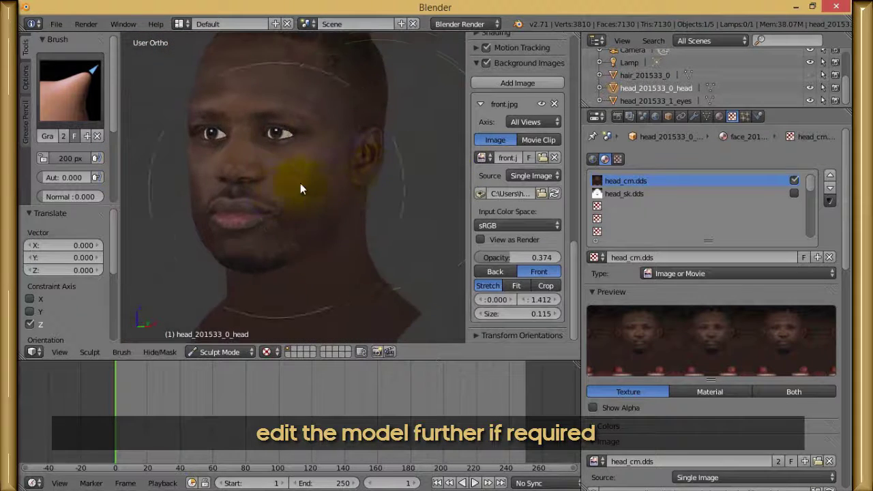
scroll(330, 191, "up", 5)
left_click_drag(328, 157, 336, 154)
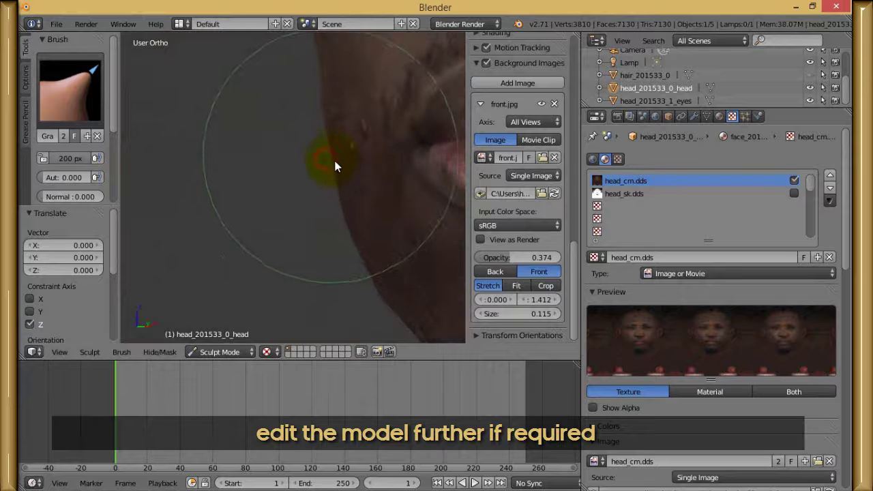
middle_click_drag(335, 162, 328, 191)
key("s")
left_click_drag(328, 191, 327, 191)
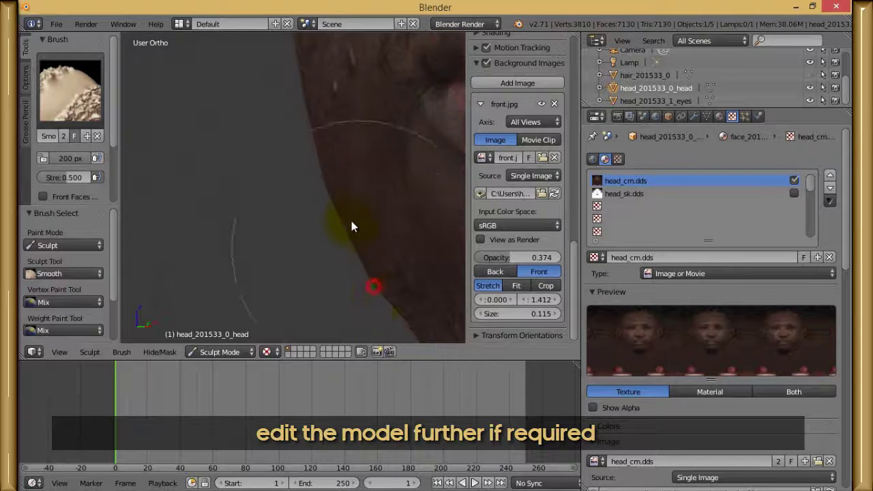
mouse_move(352, 223)
middle_mouse_down()
mouse_move(370, 253)
mouse_move(335, 176)
mouse_move(316, 185)
mouse_move(362, 227)
mouse_move(361, 180)
mouse_move(335, 234)
mouse_move(423, 230)
middle_mouse_up()
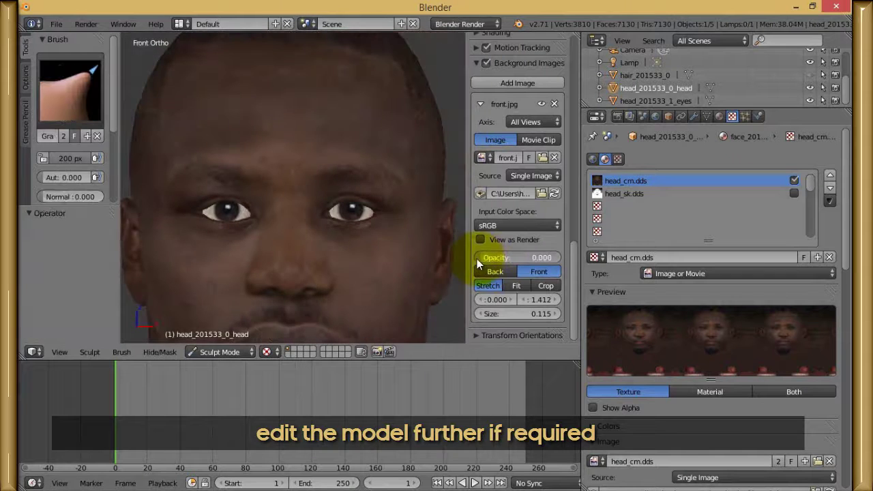
Step: Set the front.jpg background opacity to 0.394 and adjust the brow area above the left eye with the Grab brush
left_click_drag(476, 258, 512, 264)
scroll(273, 150, "up", 3)
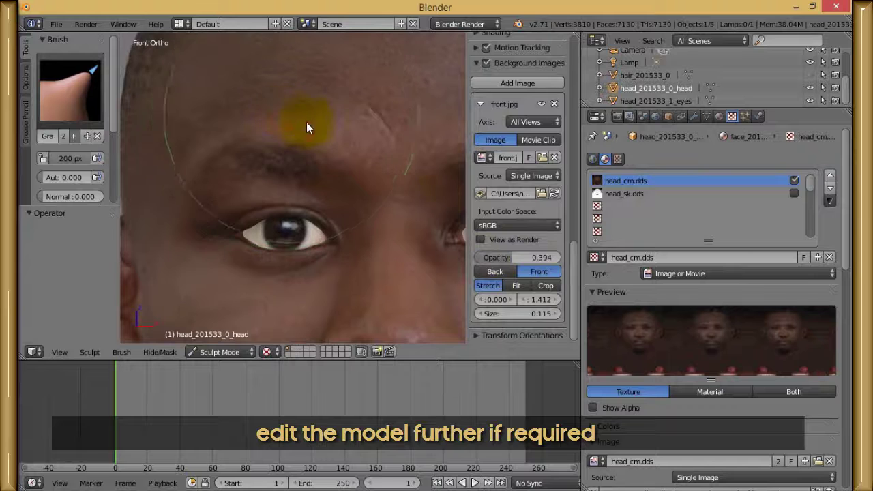
scroll(356, 176, "down", 2)
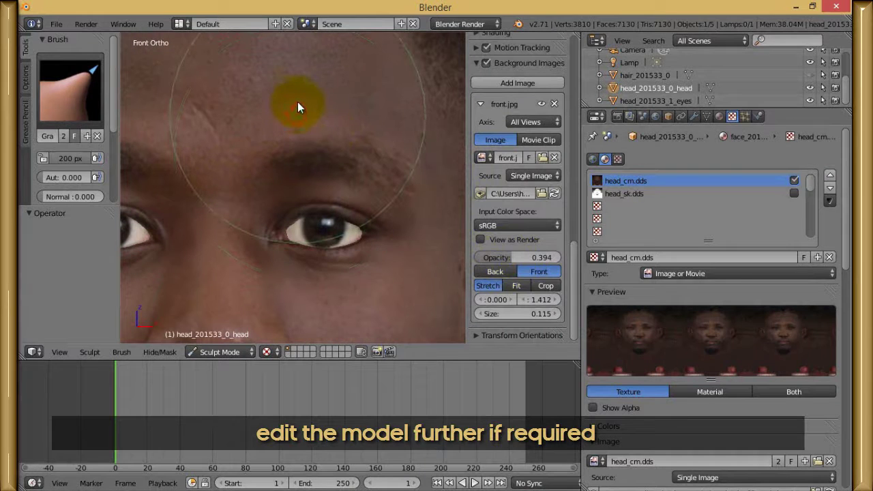
left_click_drag(298, 102, 389, 137)
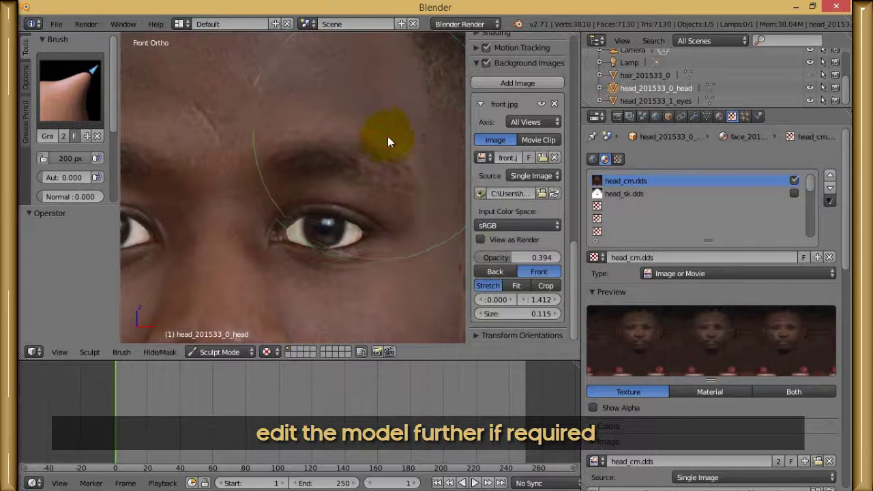
scroll(396, 151, "down", 6)
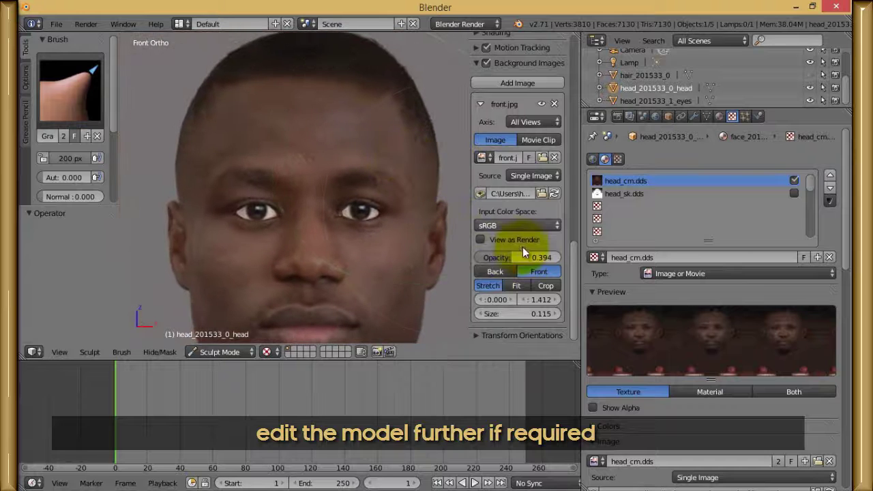
Step: Compare the head with the front photo at 0.150 and higher background opacity, and inspect the finished head from the side
left_click_drag(509, 257, 488, 261)
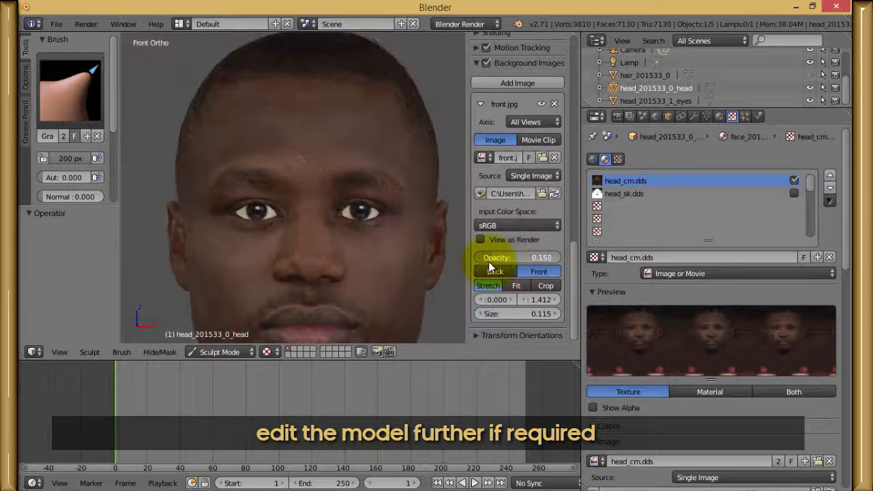
scroll(379, 198, "down", 3)
scroll(380, 197, "up", 2)
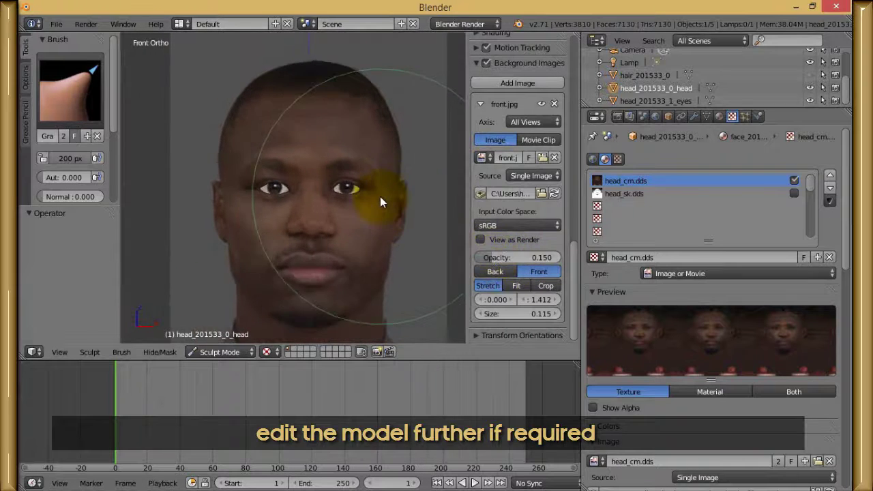
scroll(389, 205, "down", 1)
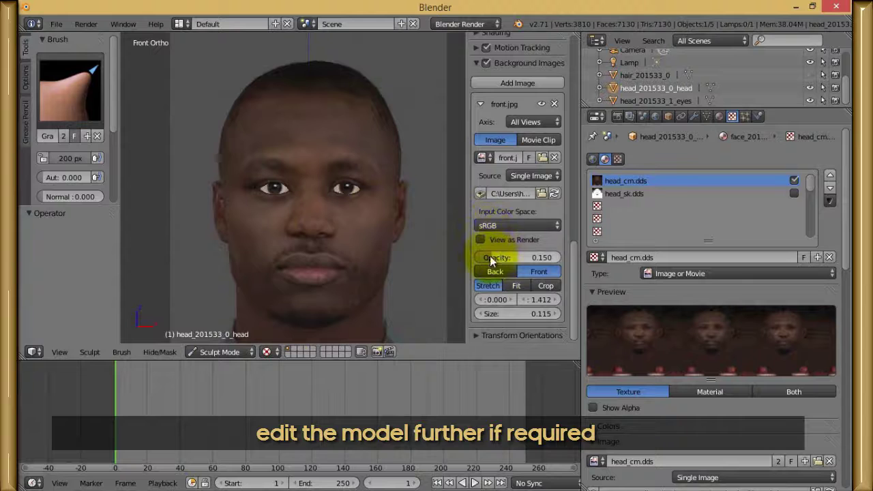
left_click_drag(489, 261, 507, 257)
middle_click_drag(330, 206, 191, 201)
scroll(329, 216, "down", 2)
middle_click_drag(346, 218, 206, 240, "shift")
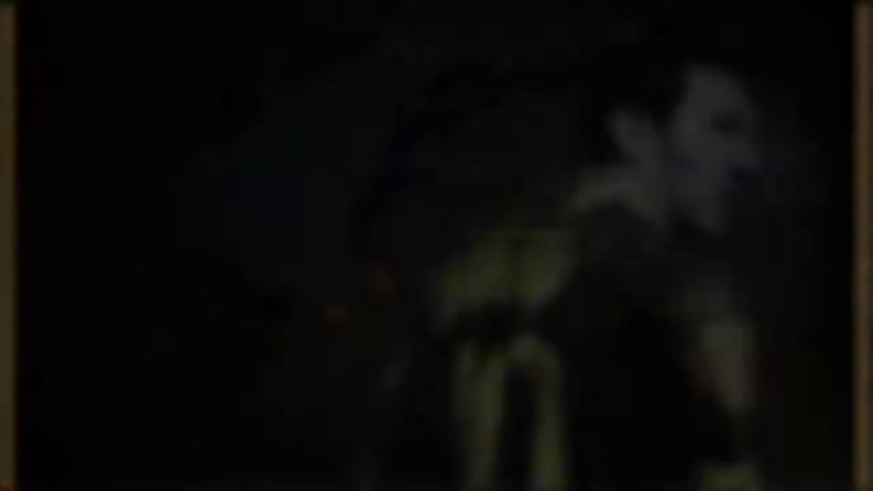